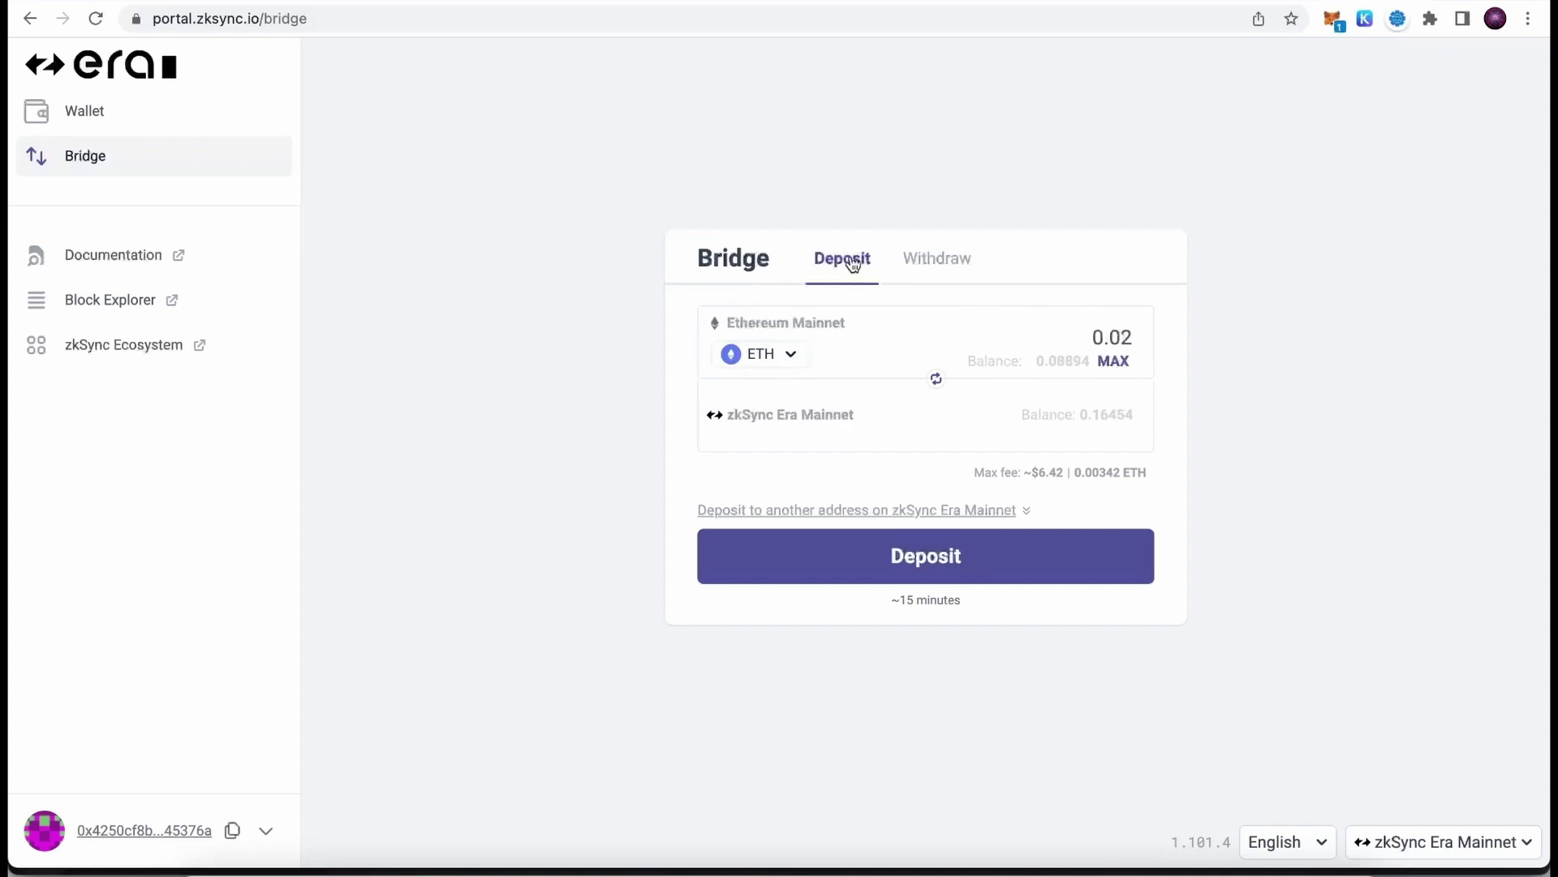
# Submit the 0.02 ETH deposit to zkSync Era Mainnet and approve the wallet connection in MetaMask.
pyautogui.click(948, 549)
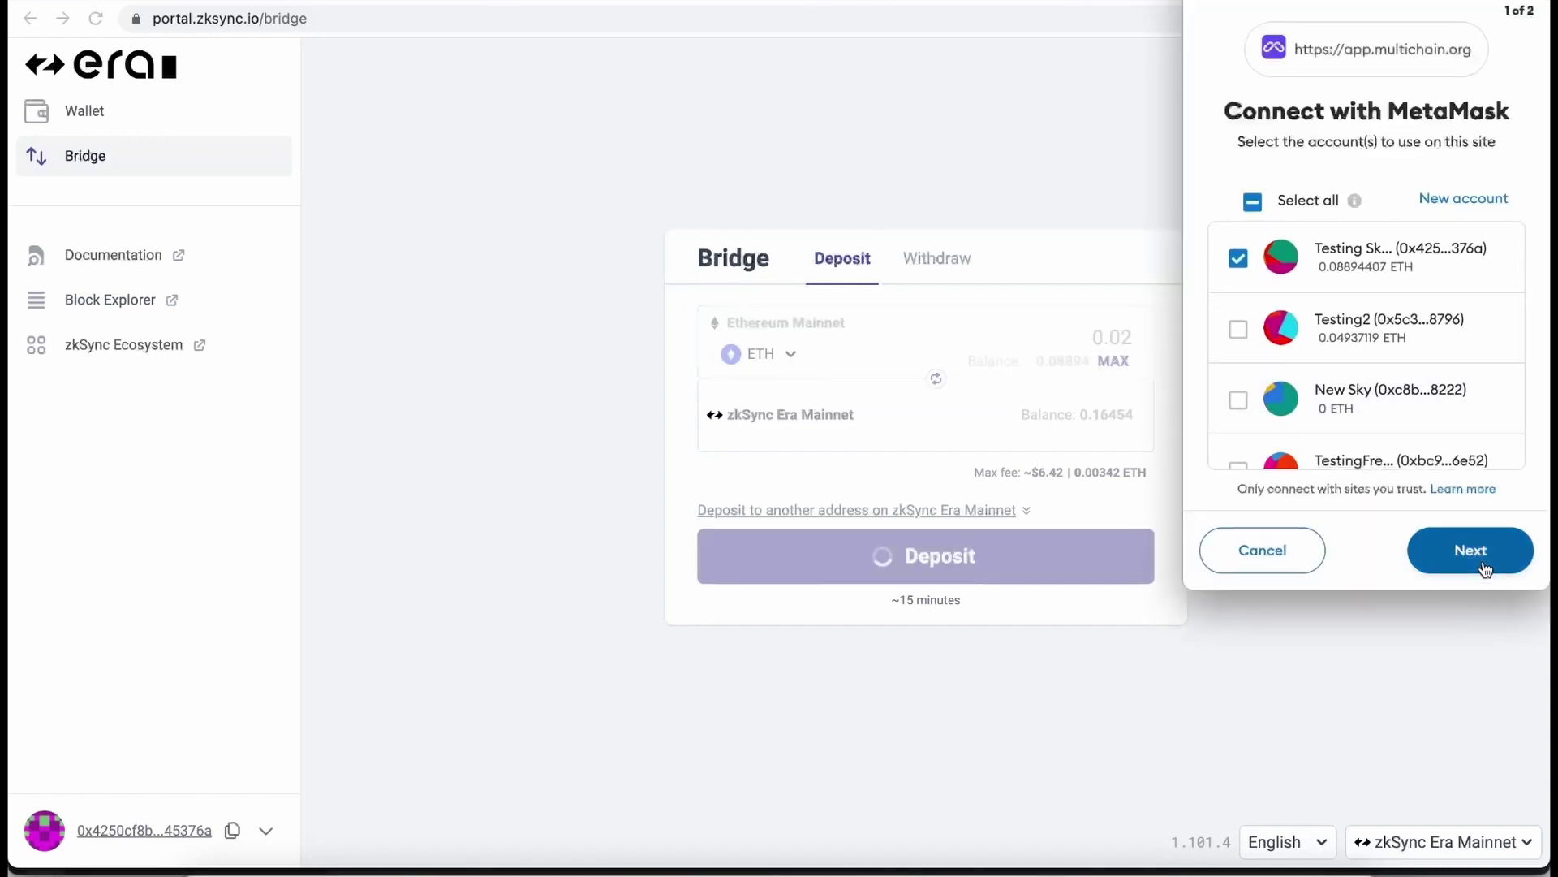
pyautogui.click(1486, 568)
pyautogui.click(1469, 561)
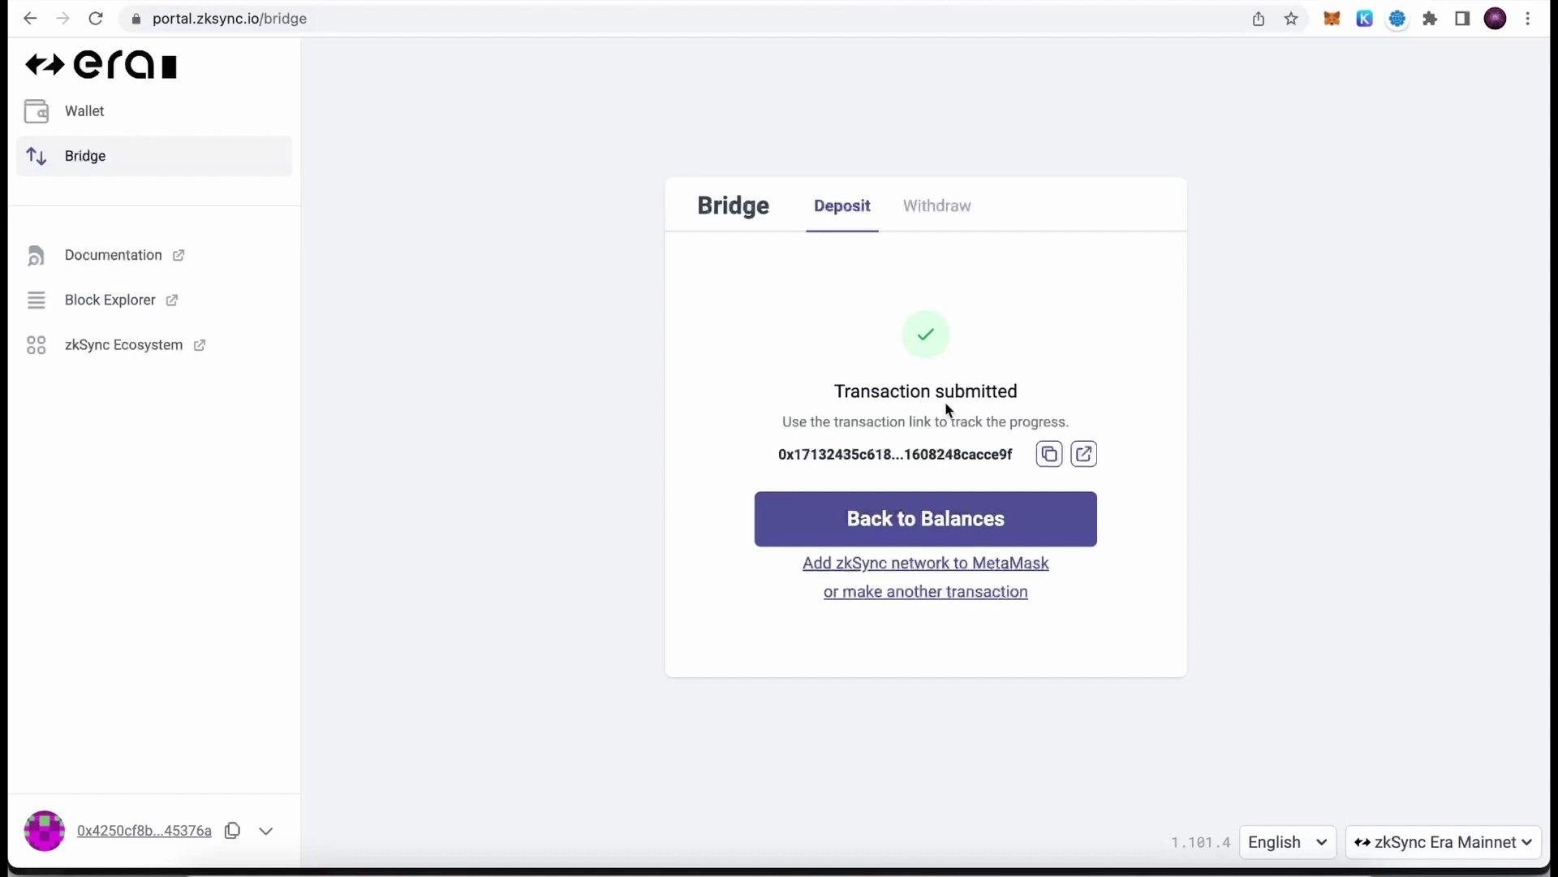
# Open Onchain Trade's Swap form and check that MetaMask holds 0.1645 ETH on zkSync Era.
pyautogui.hotkey('ctrl', 'Tab')
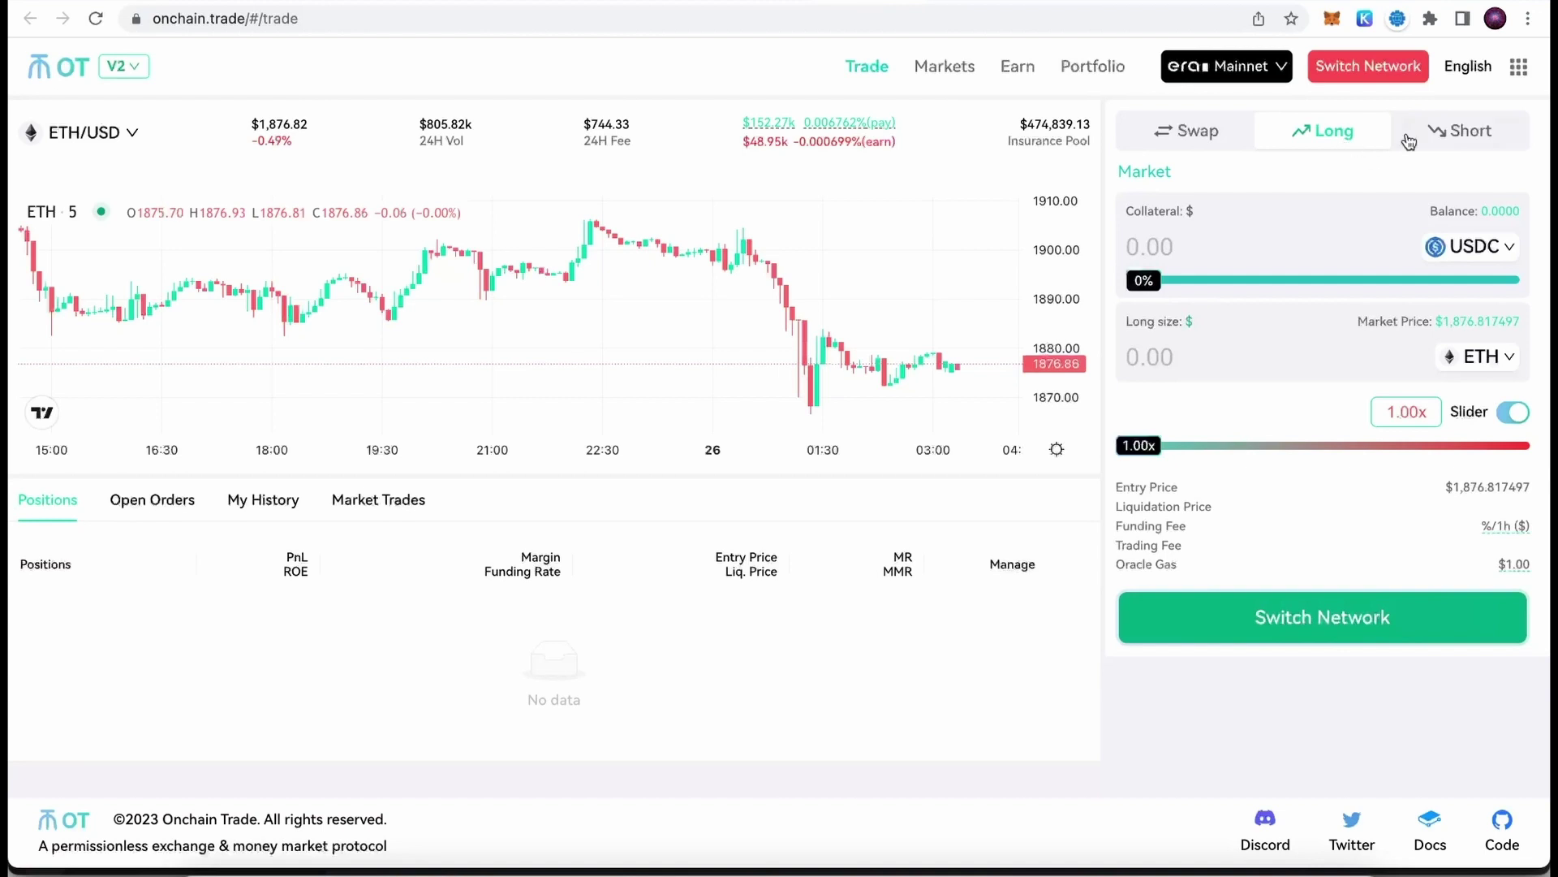
pyautogui.click(1457, 140)
pyautogui.click(1166, 136)
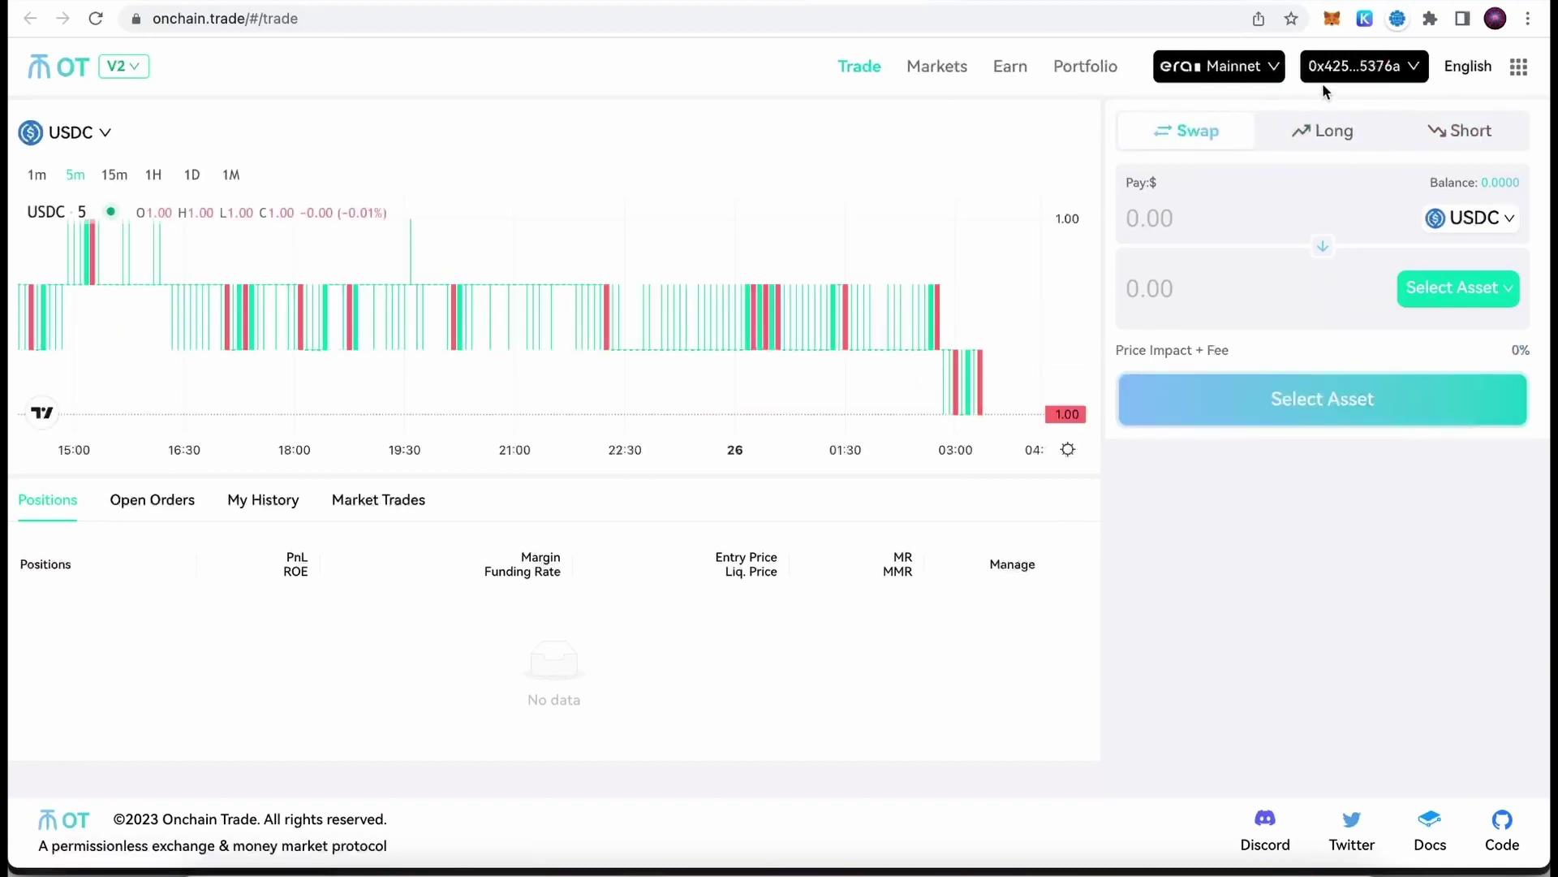
pyautogui.click(1333, 19)
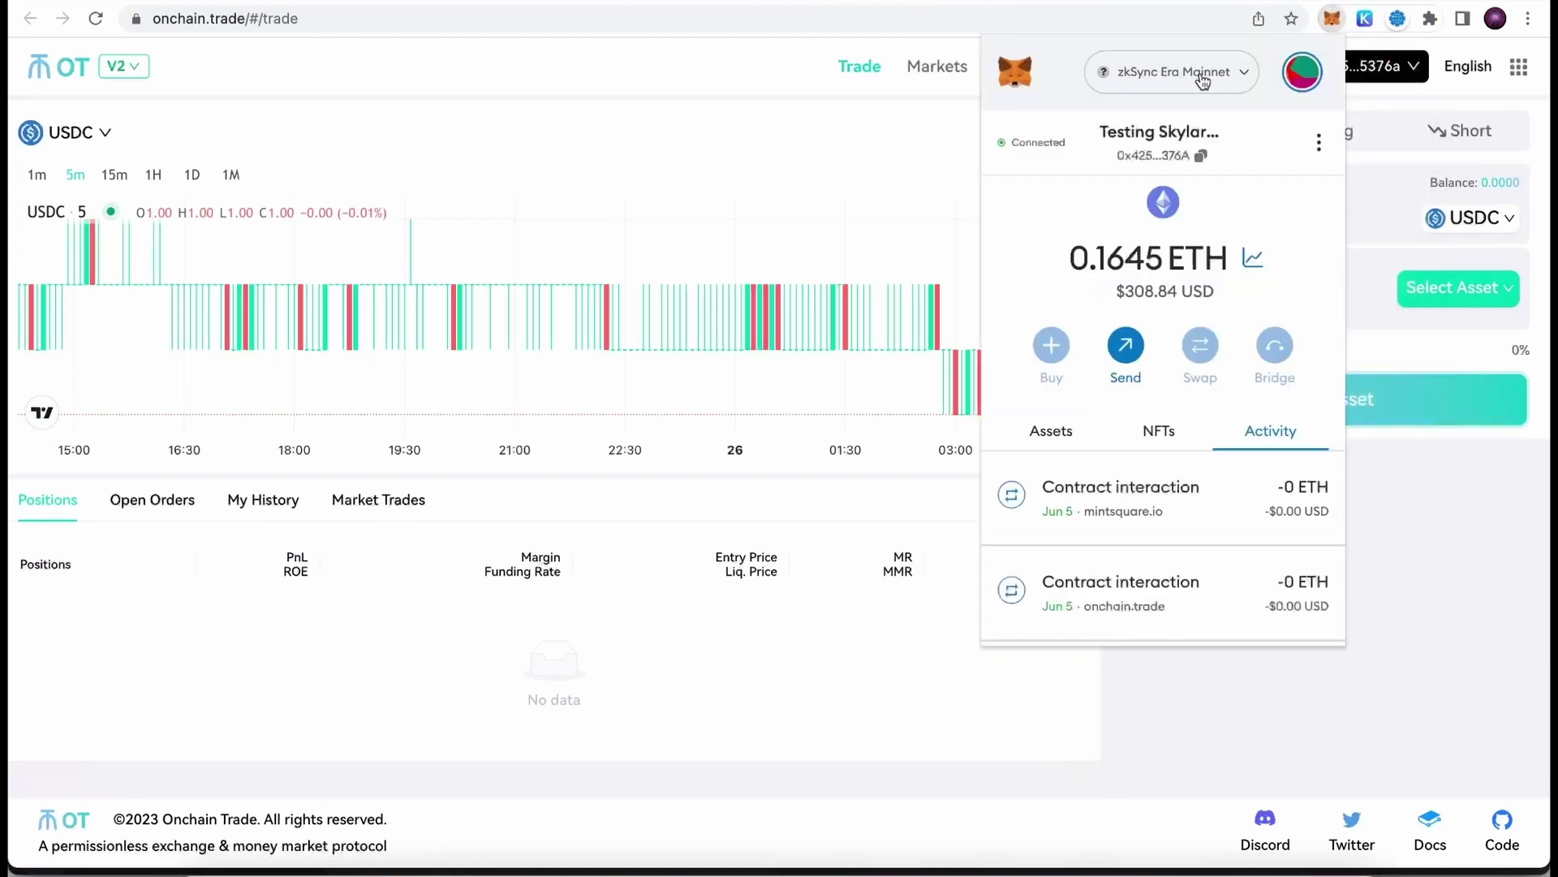
# Pay 0.05 ETH for about 93.86 USDC, confirm in MetaMask, and dismiss the success message.
pyautogui.click(1417, 581)
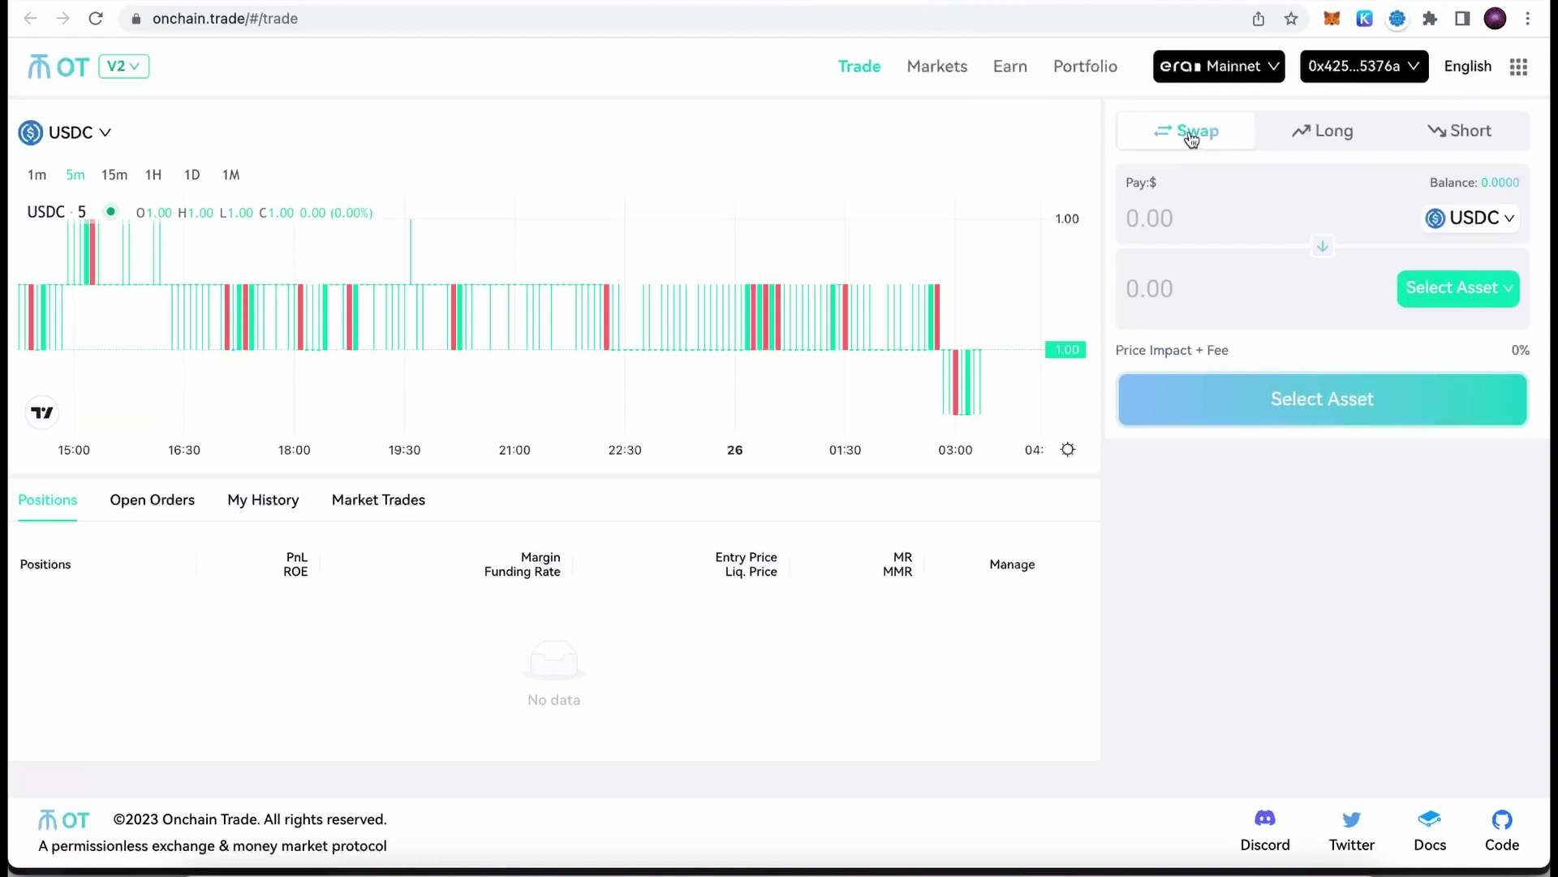
pyautogui.click(1467, 226)
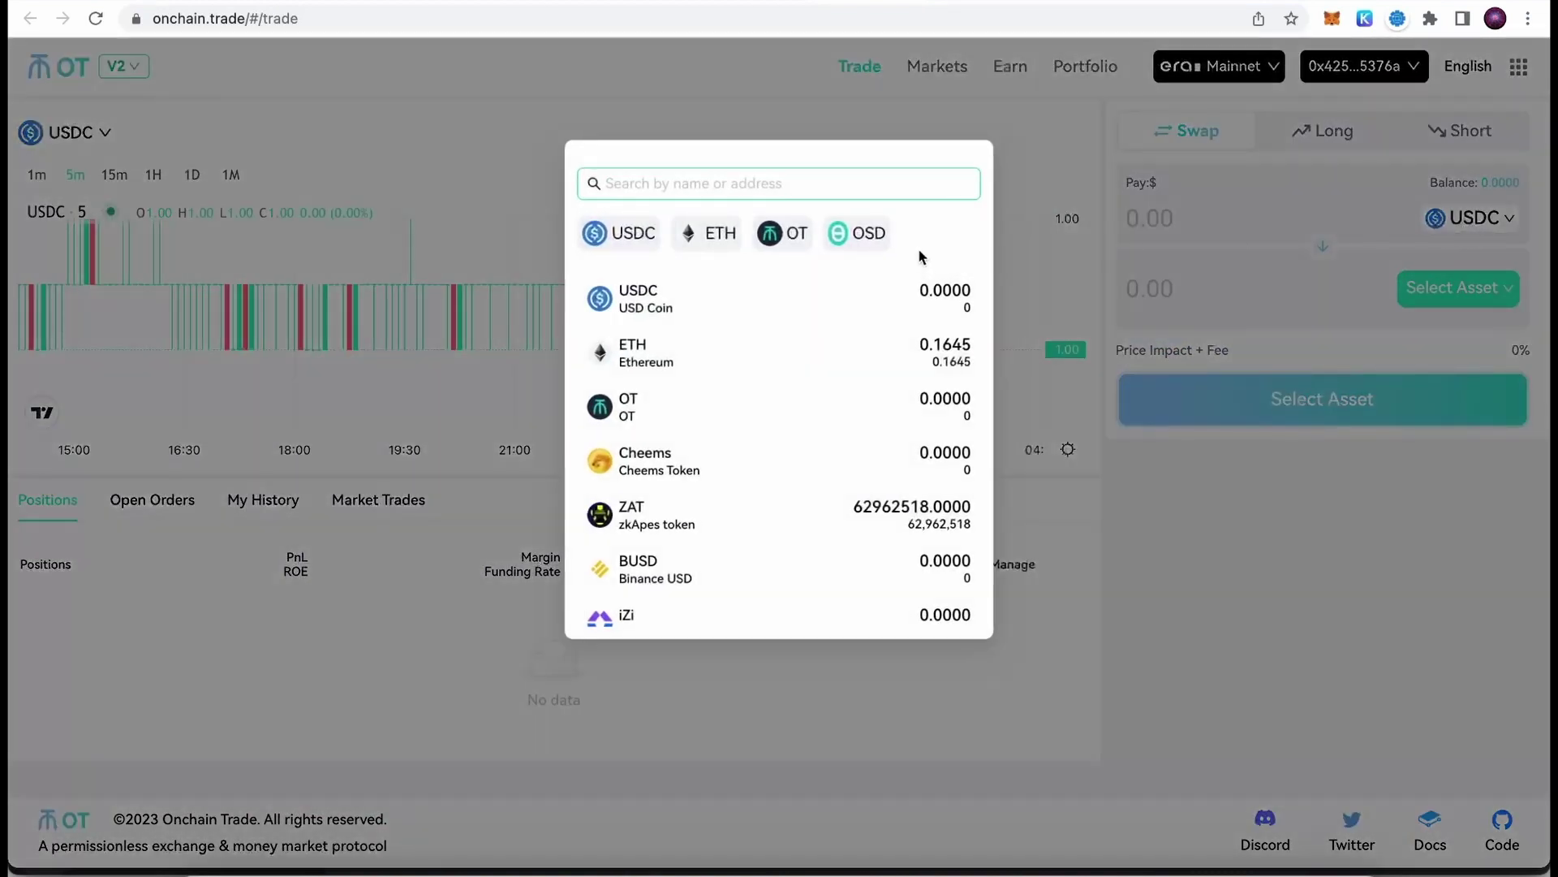
pyautogui.click(767, 366)
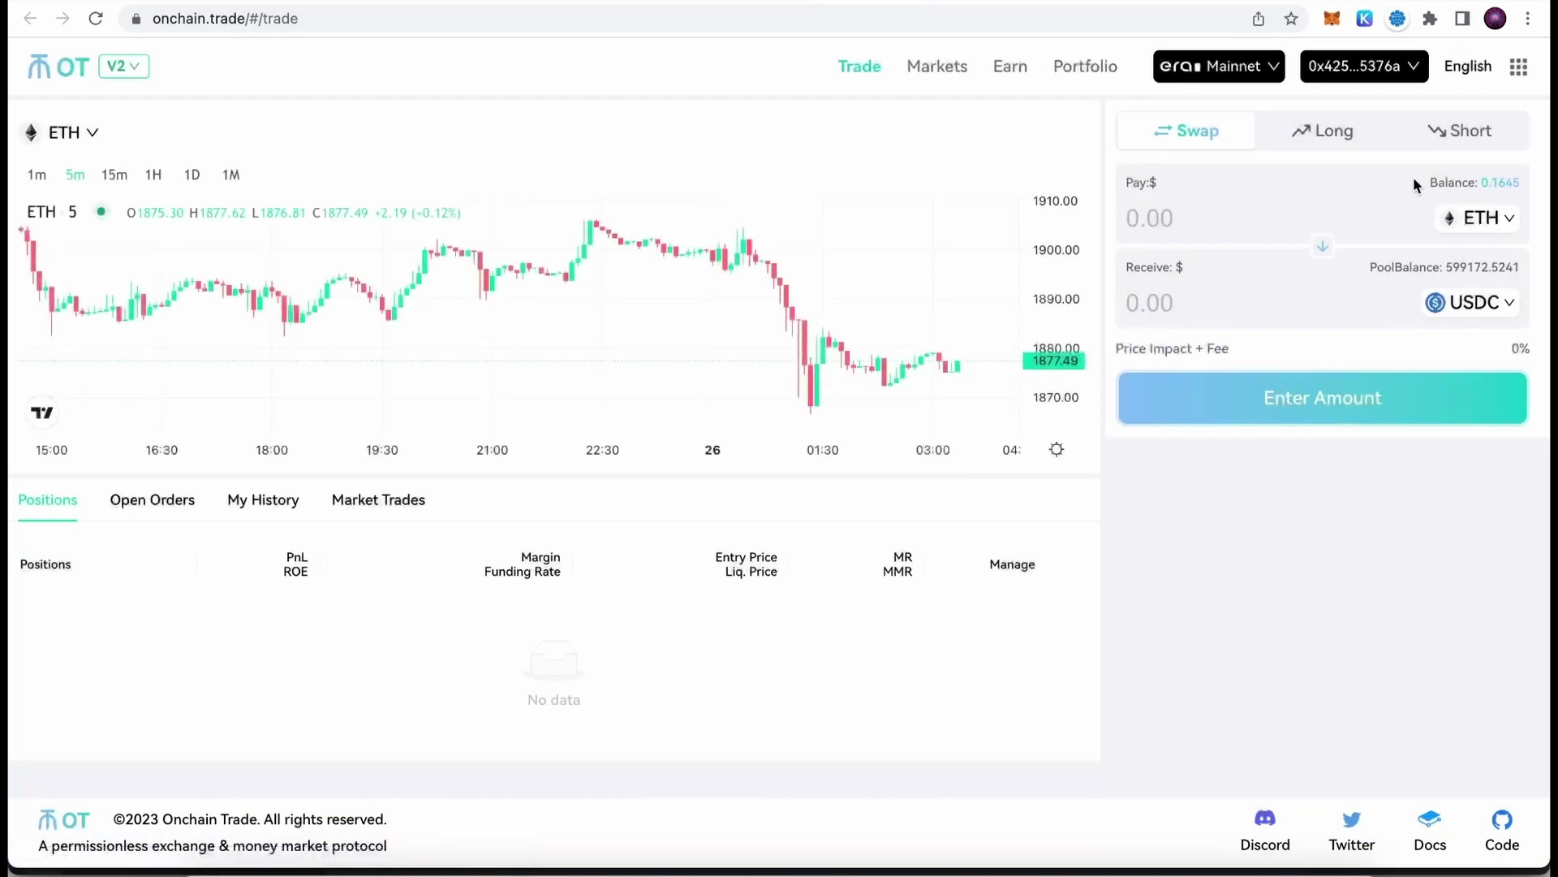
pyautogui.click(1145, 221)
pyautogui.write('0.')
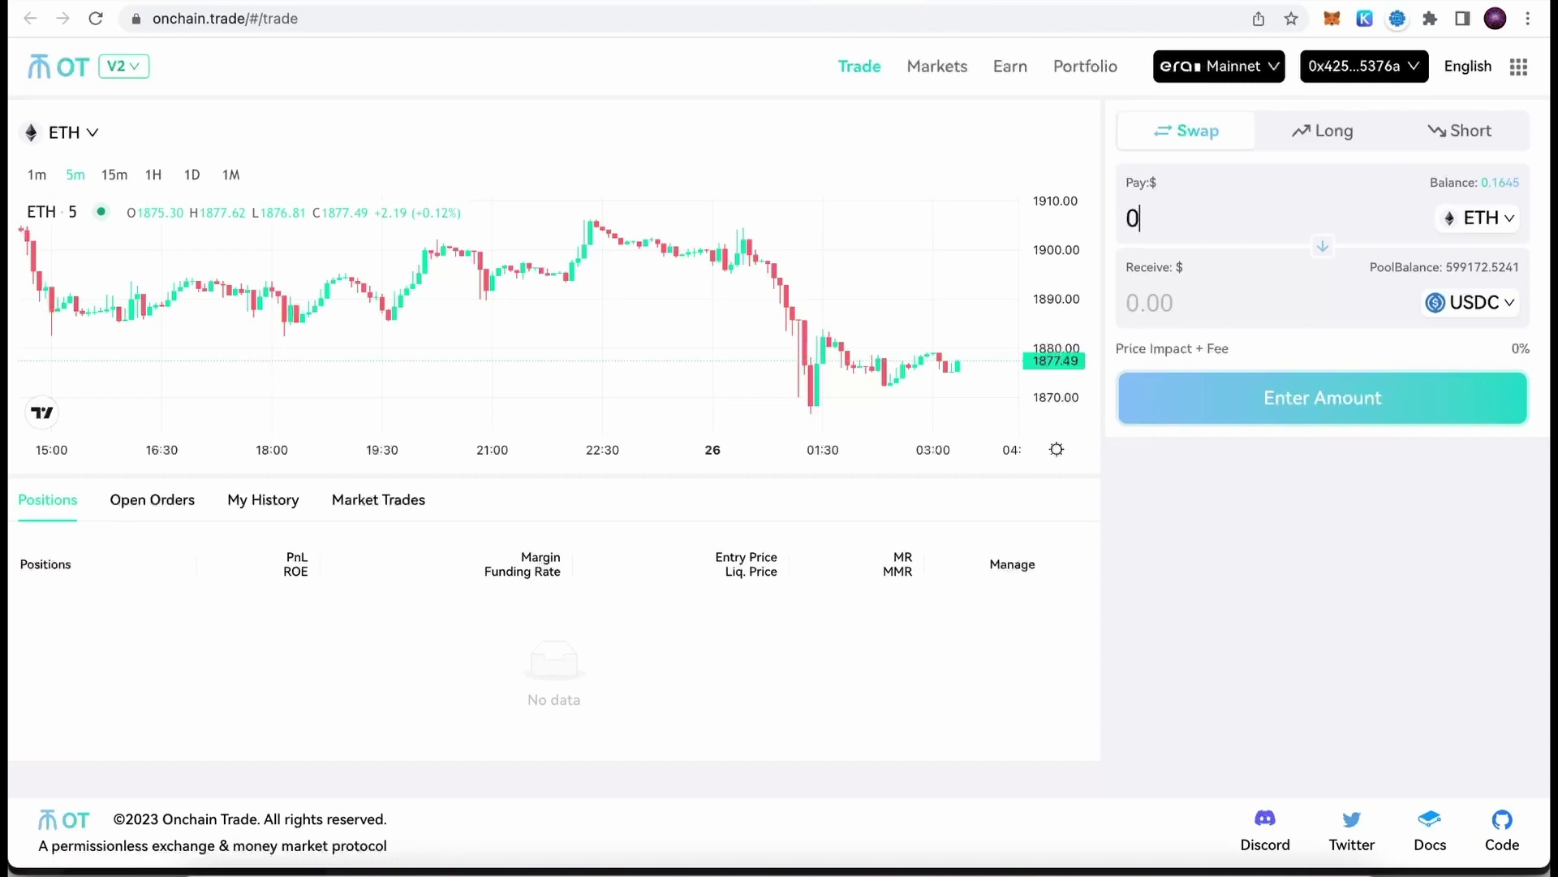
pyautogui.write('05')
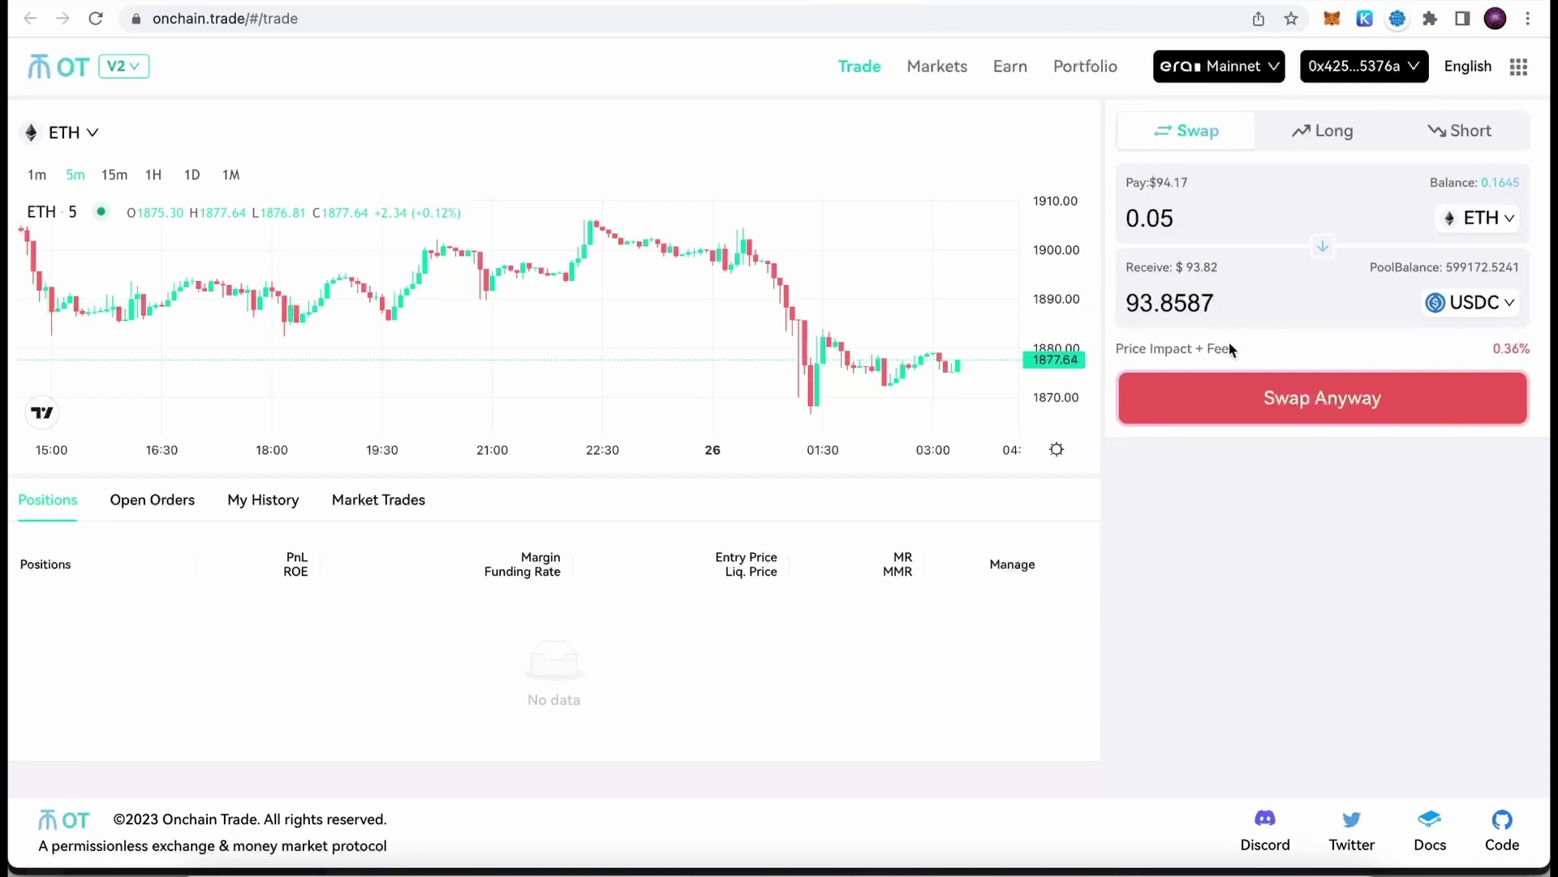
pyautogui.click(1315, 402)
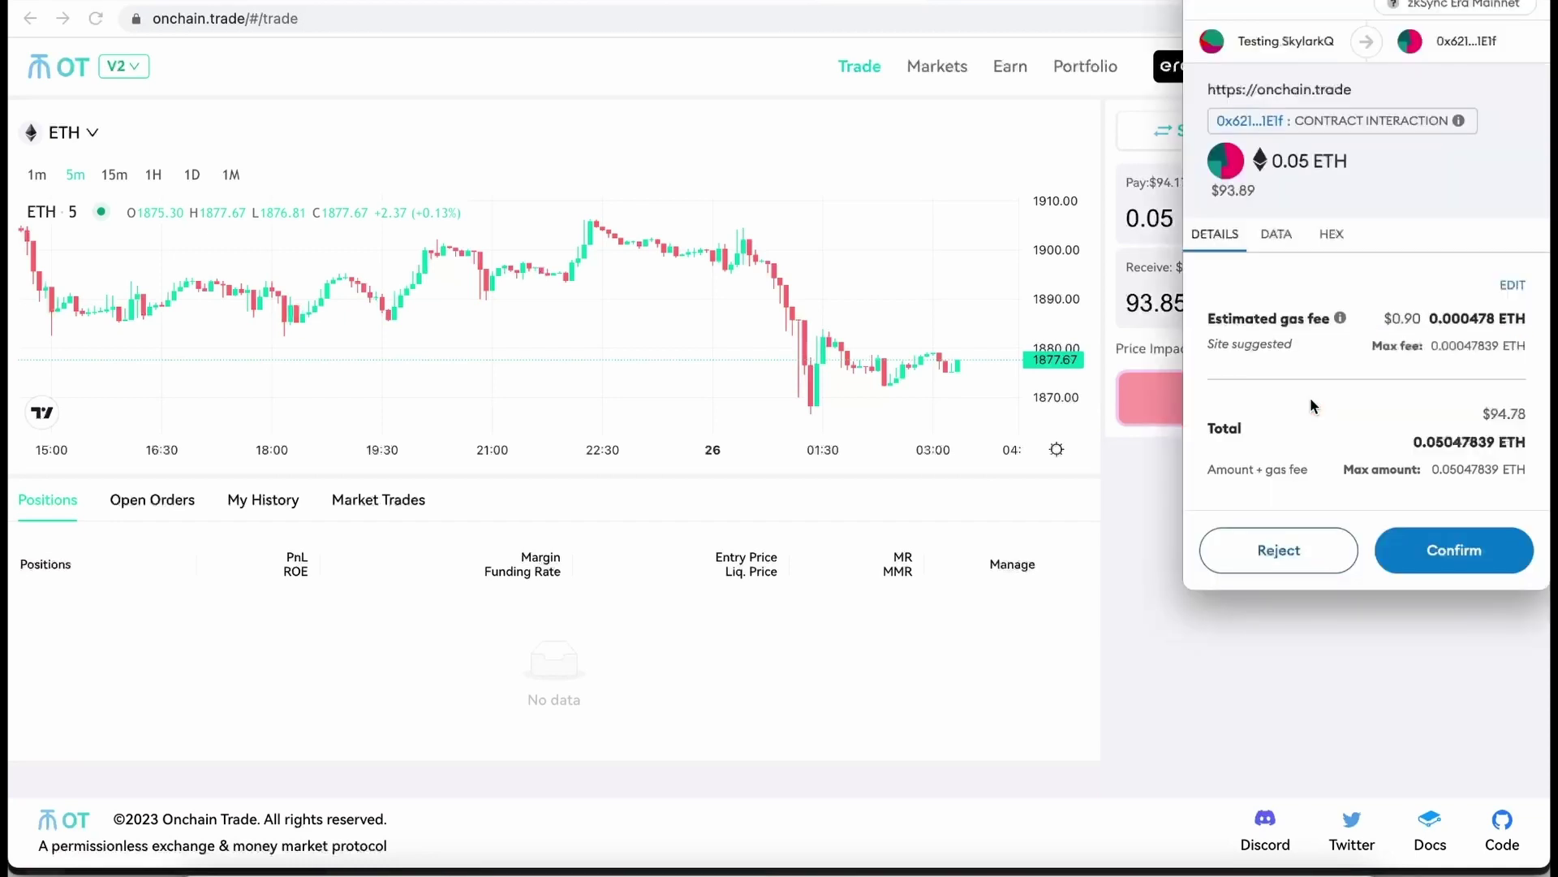
pyautogui.click(1454, 550)
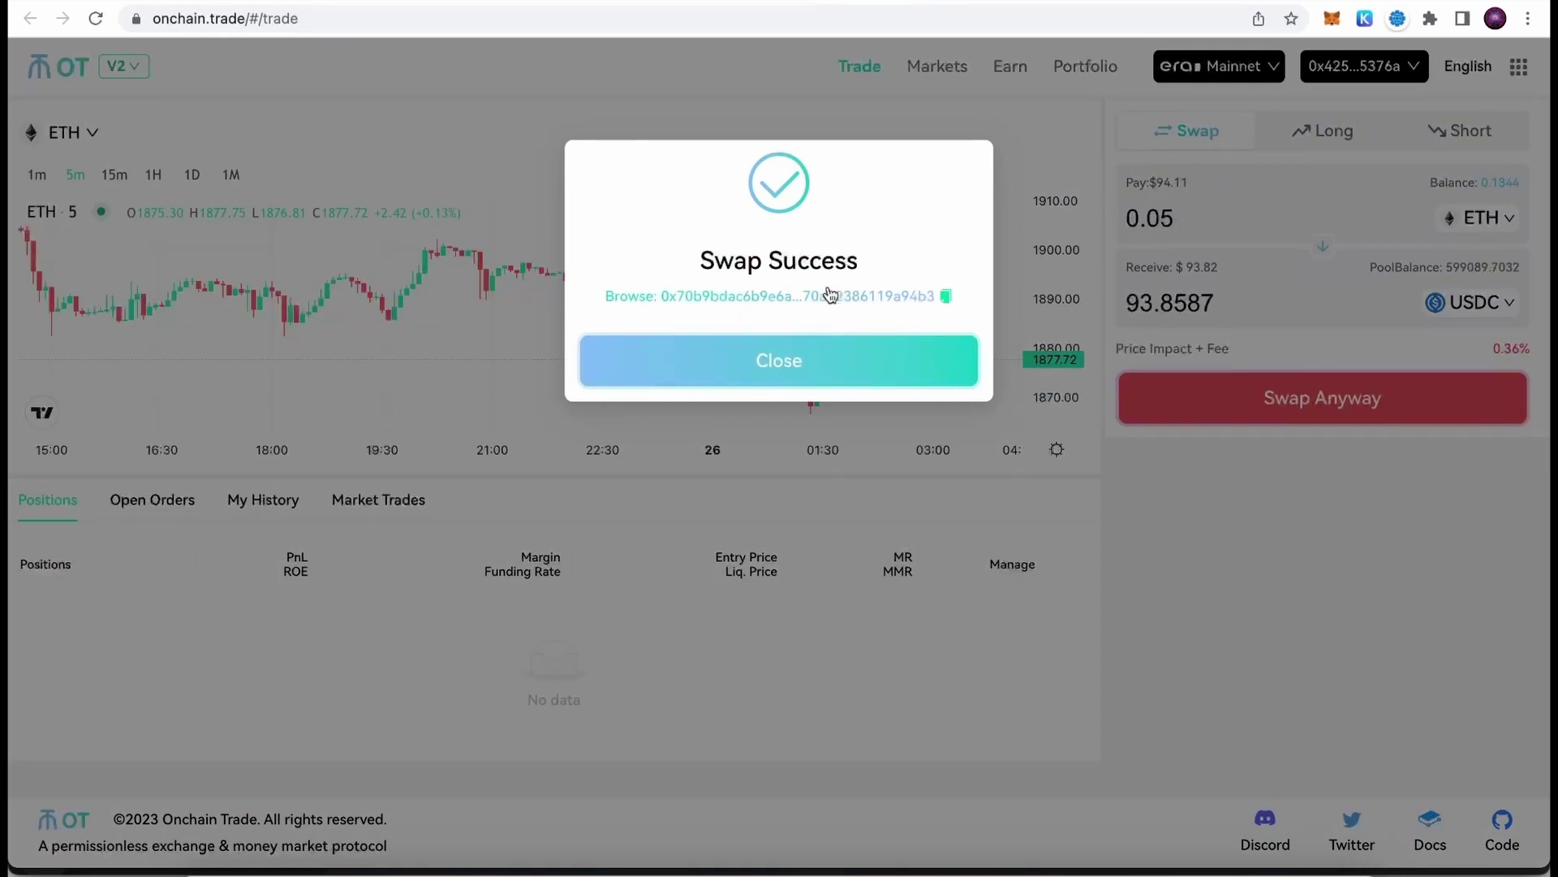
pyautogui.click(775, 358)
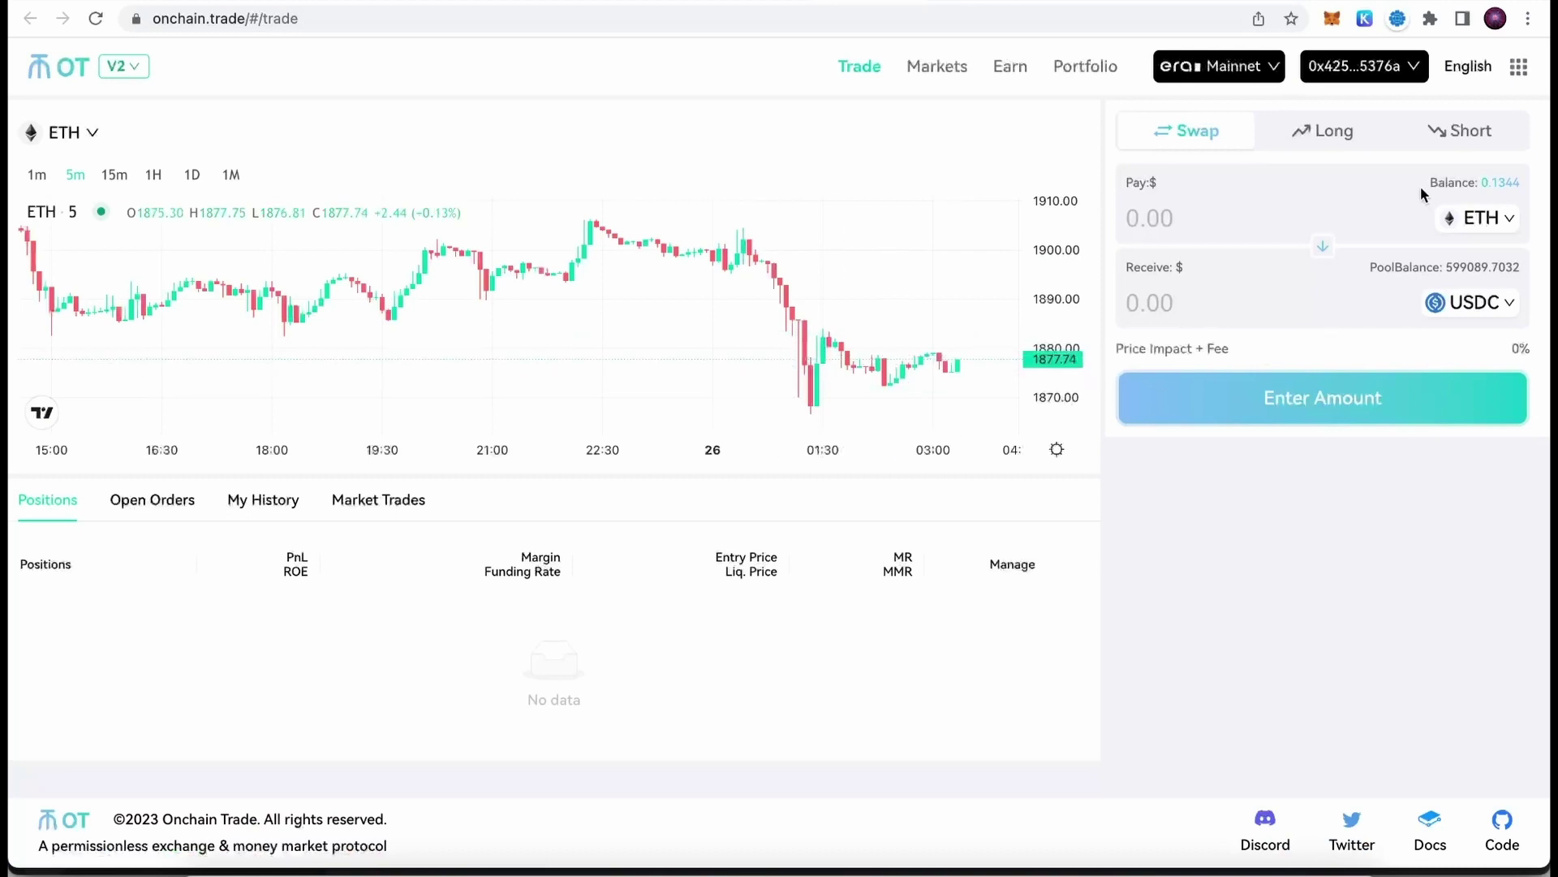
# Reverse the swap direction to pay the full 93.8587 USDC balance for ETH.
pyautogui.click(1323, 246)
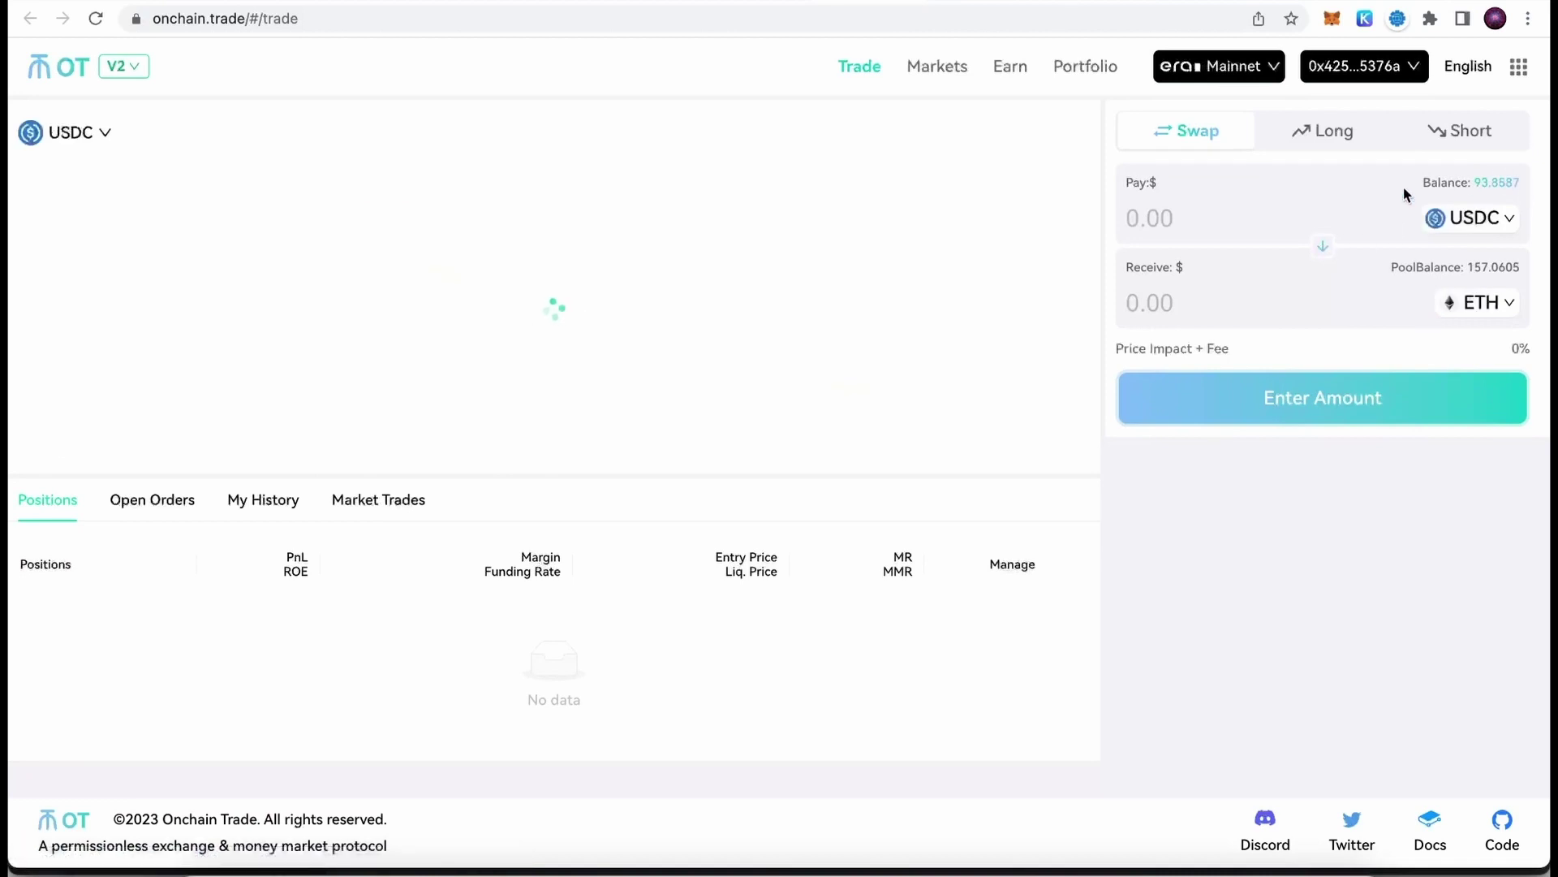
pyautogui.click(1496, 183)
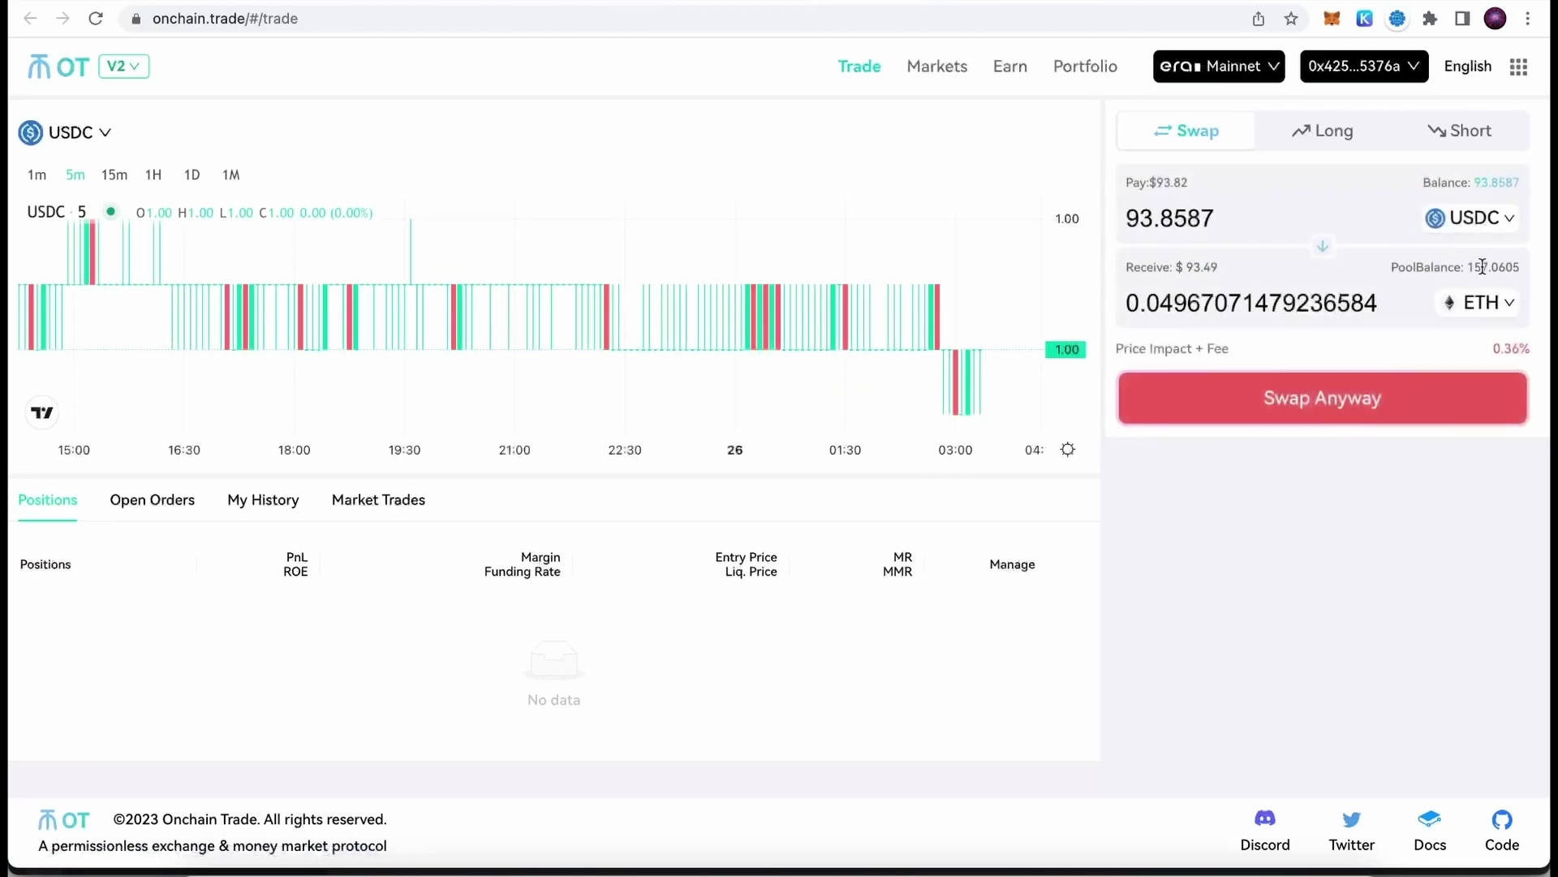
pyautogui.click(1347, 140)
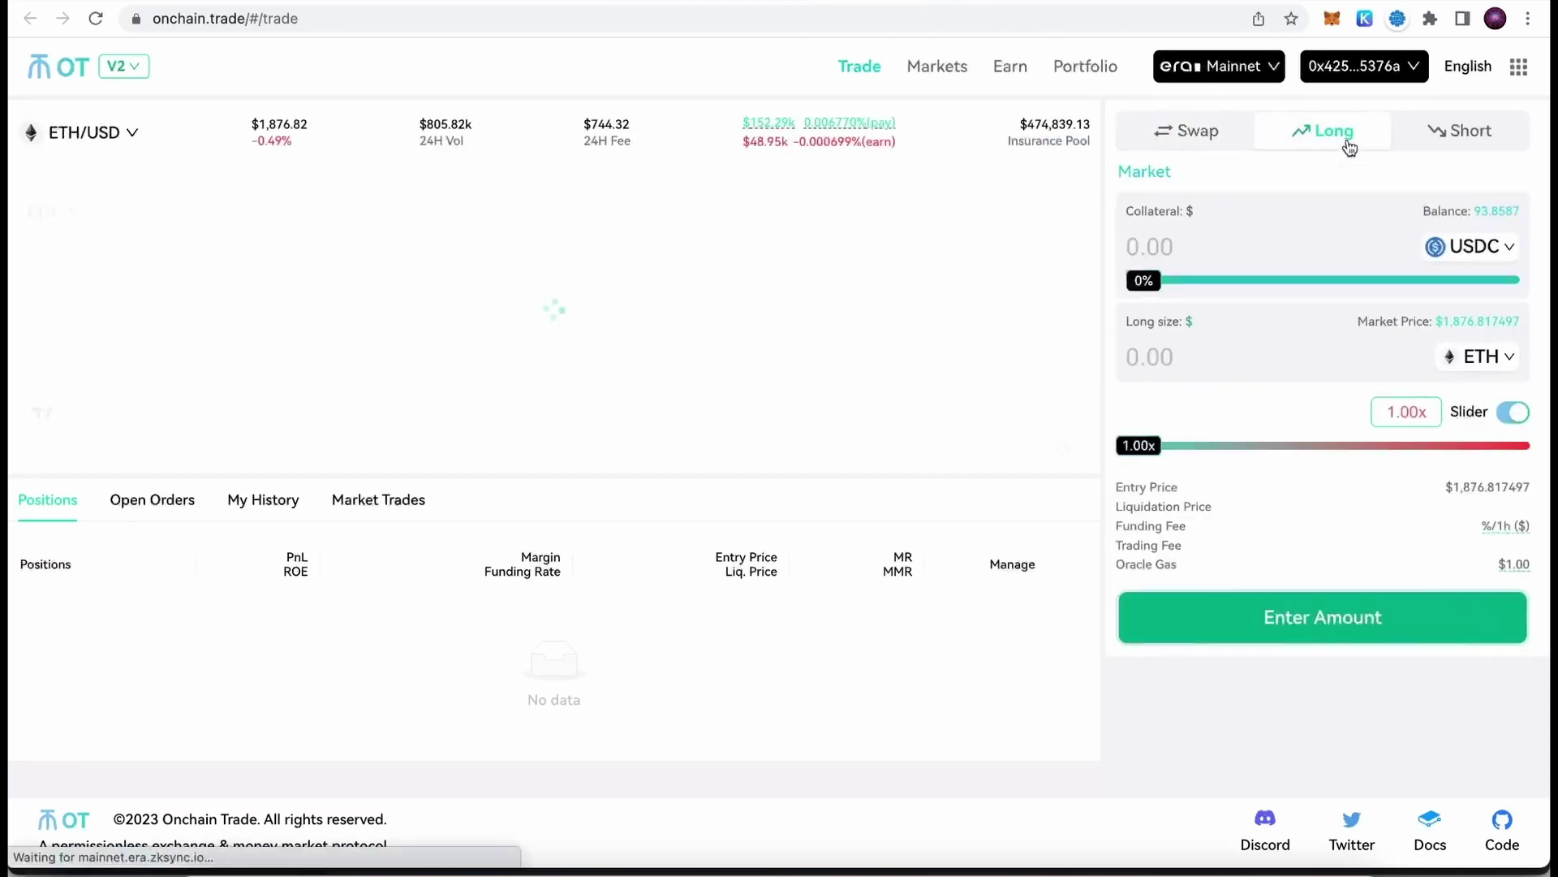
pyautogui.click(1458, 140)
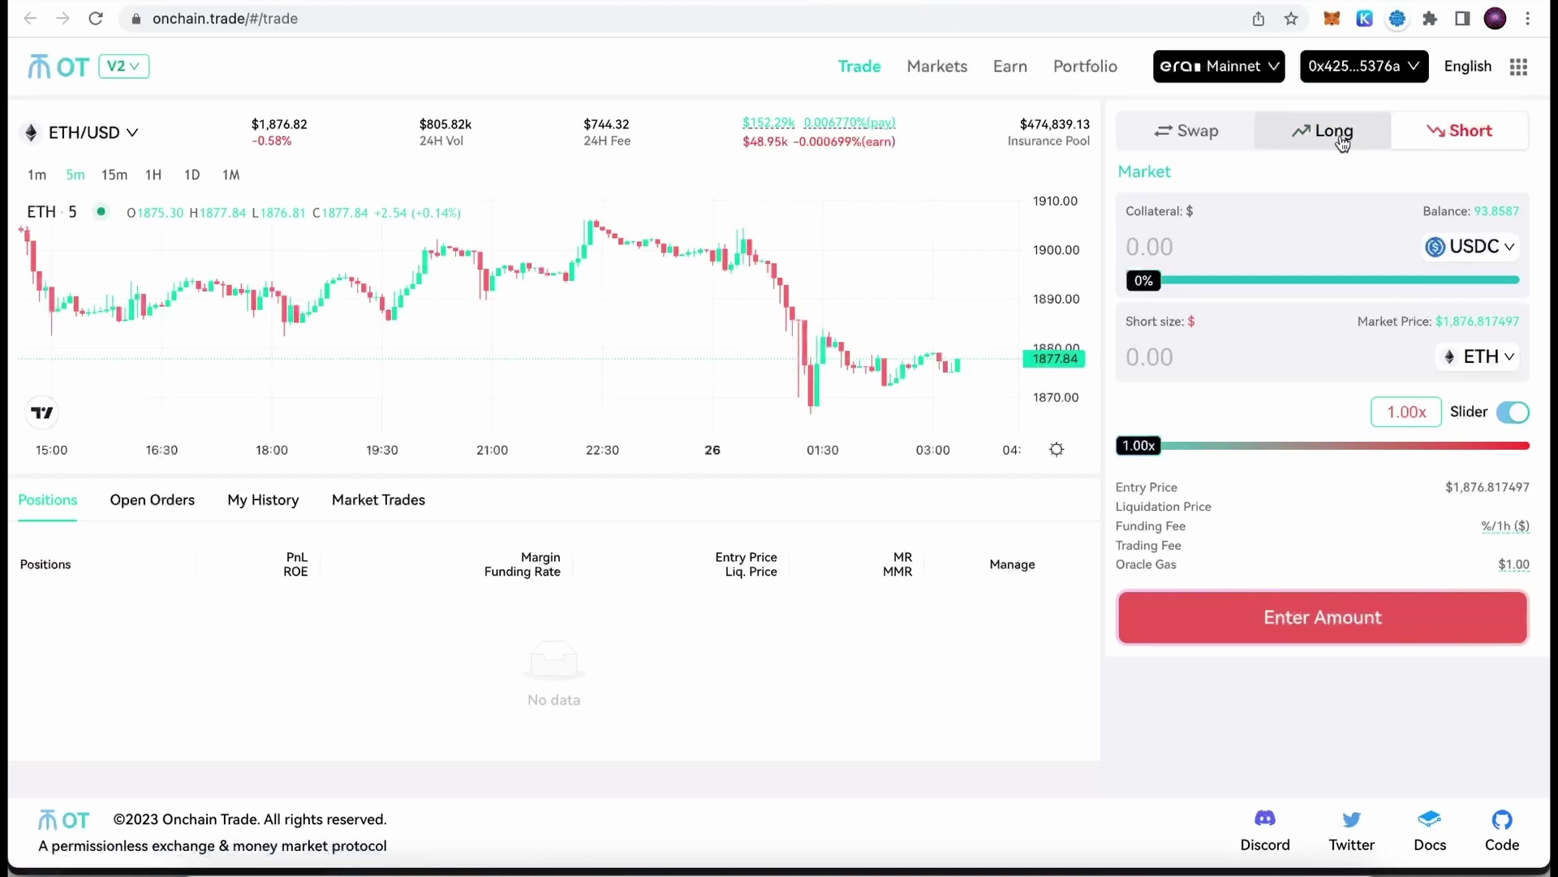
pyautogui.click(1173, 136)
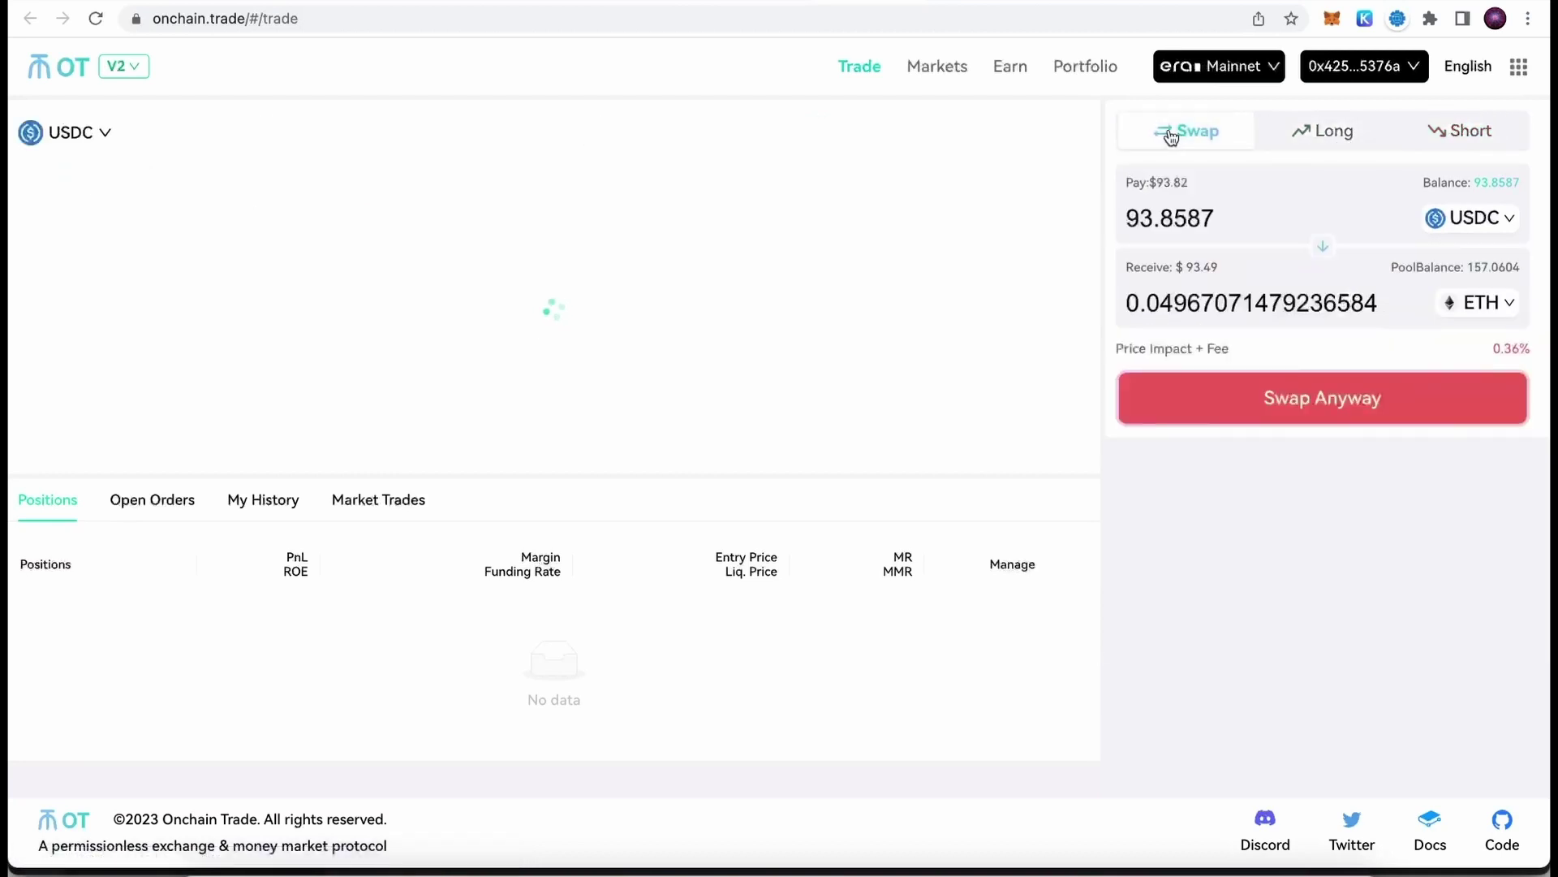
# Submit the USDC-to-ETH swap, approving the USDC spending cap in MetaMask.
pyautogui.click(1318, 402)
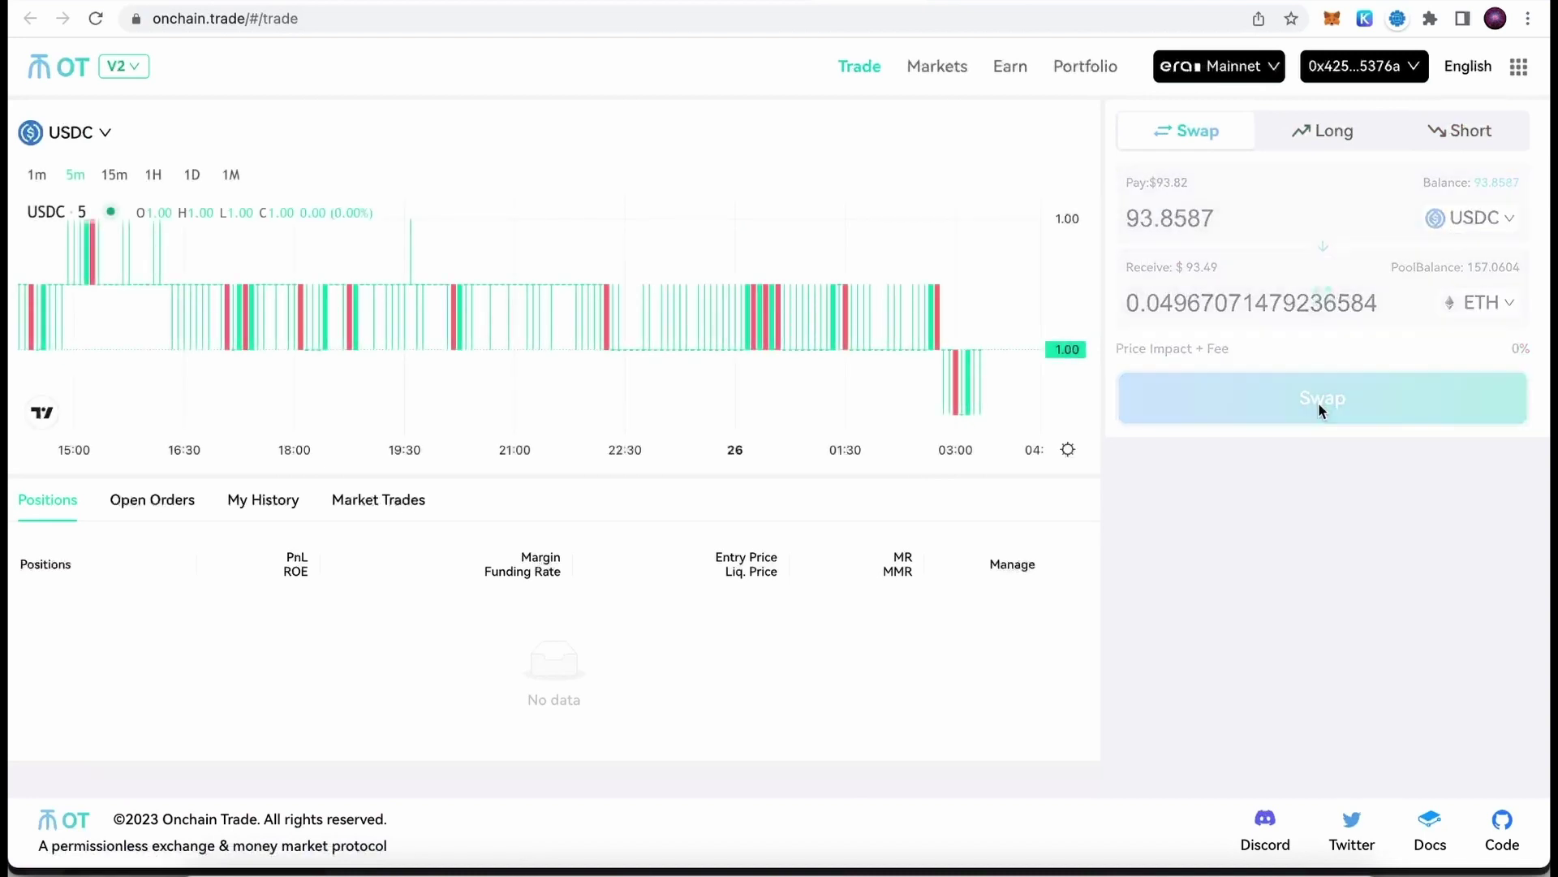
pyautogui.click(1314, 402)
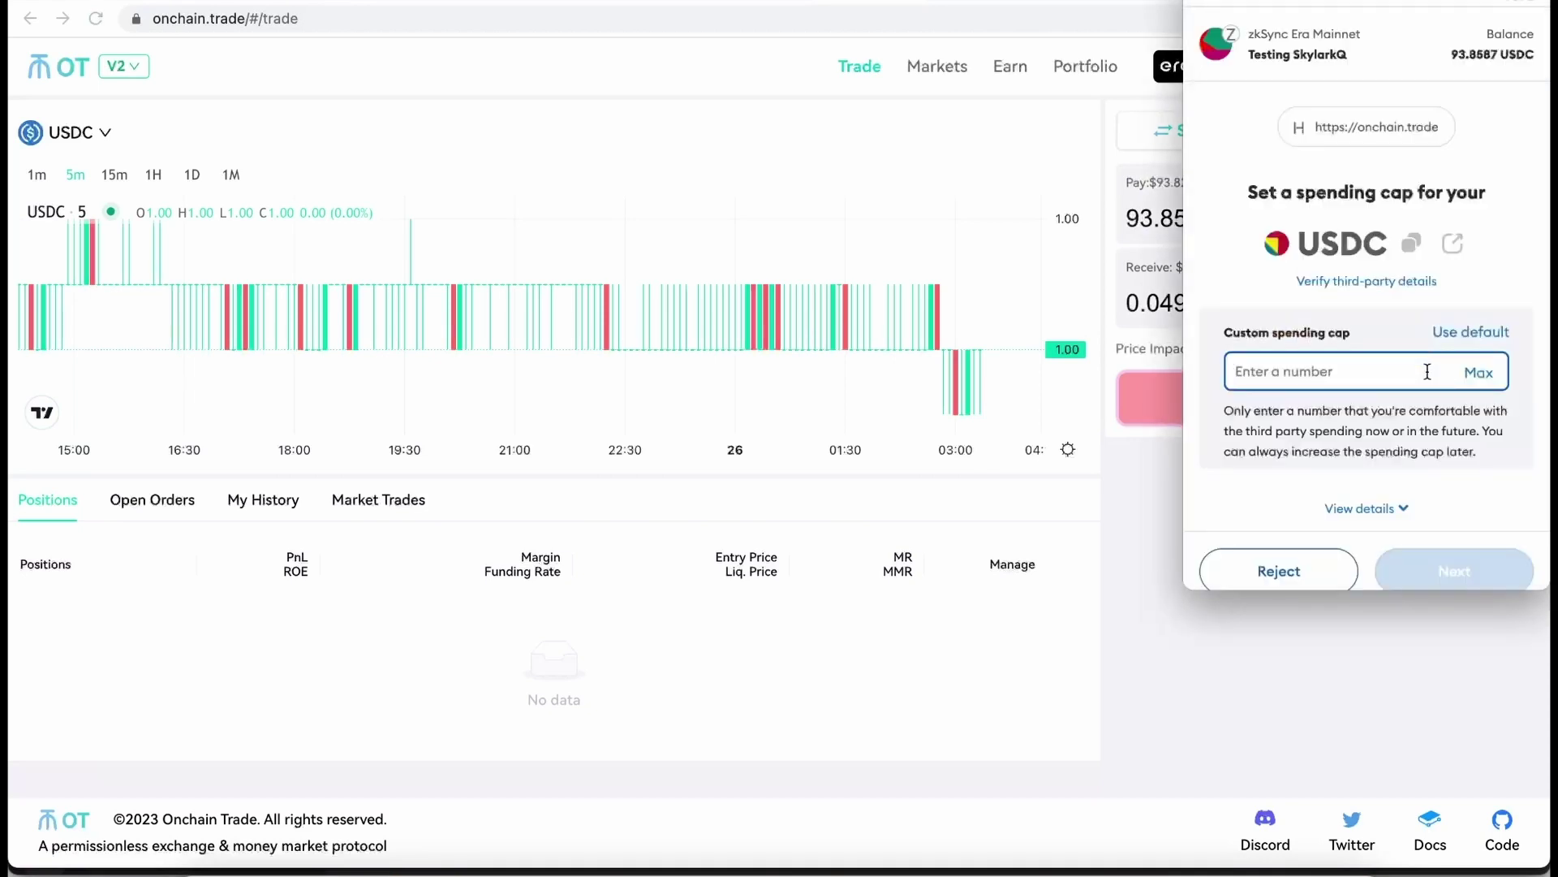
pyautogui.click(1479, 373)
pyautogui.click(1455, 571)
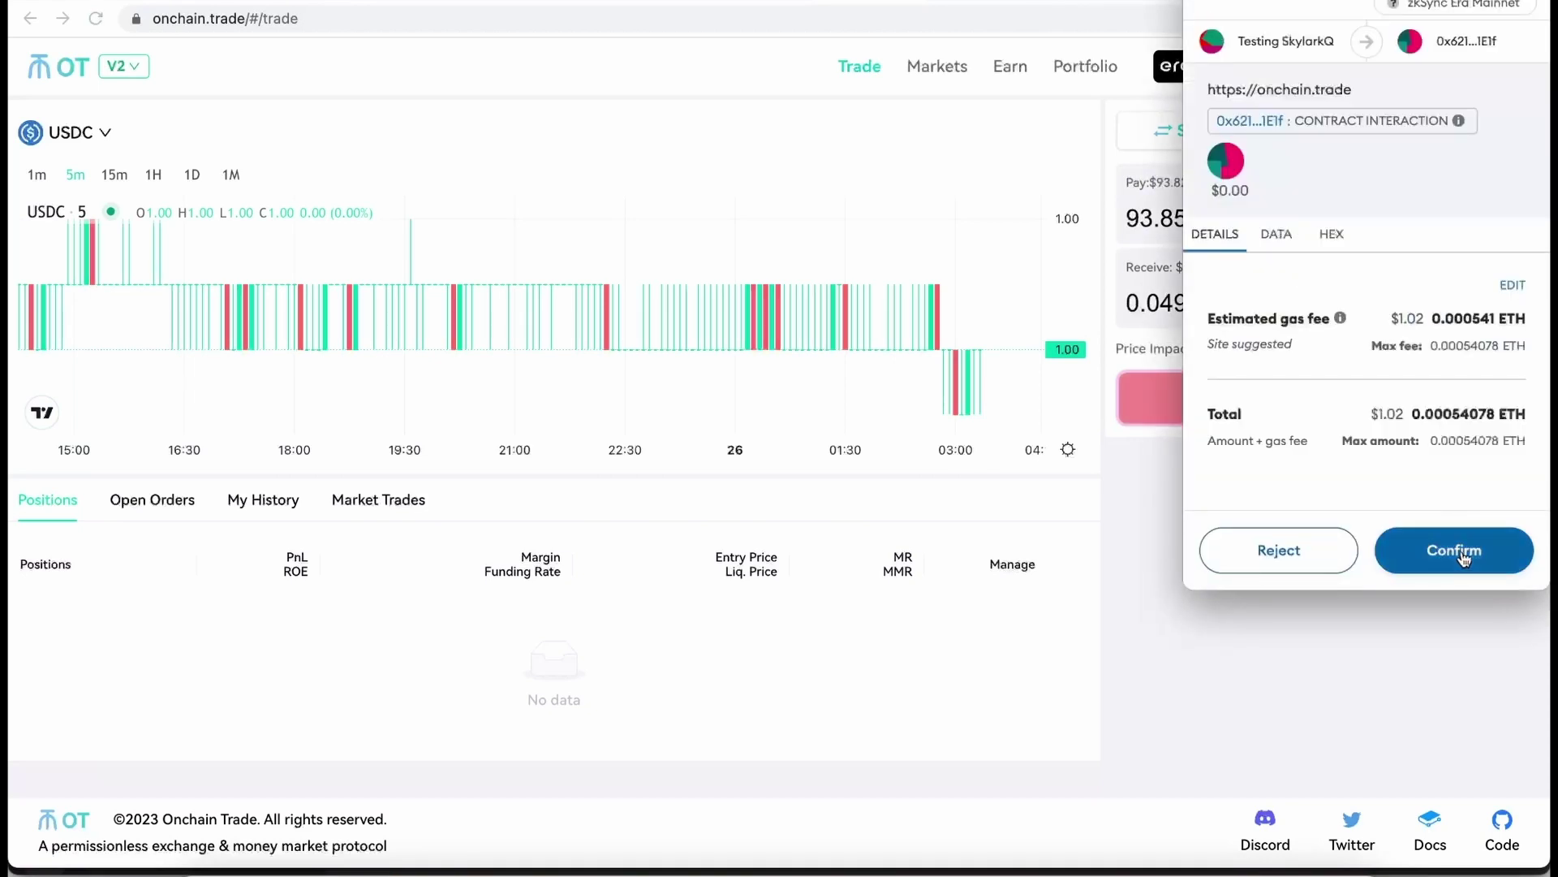
pyautogui.click(1456, 568)
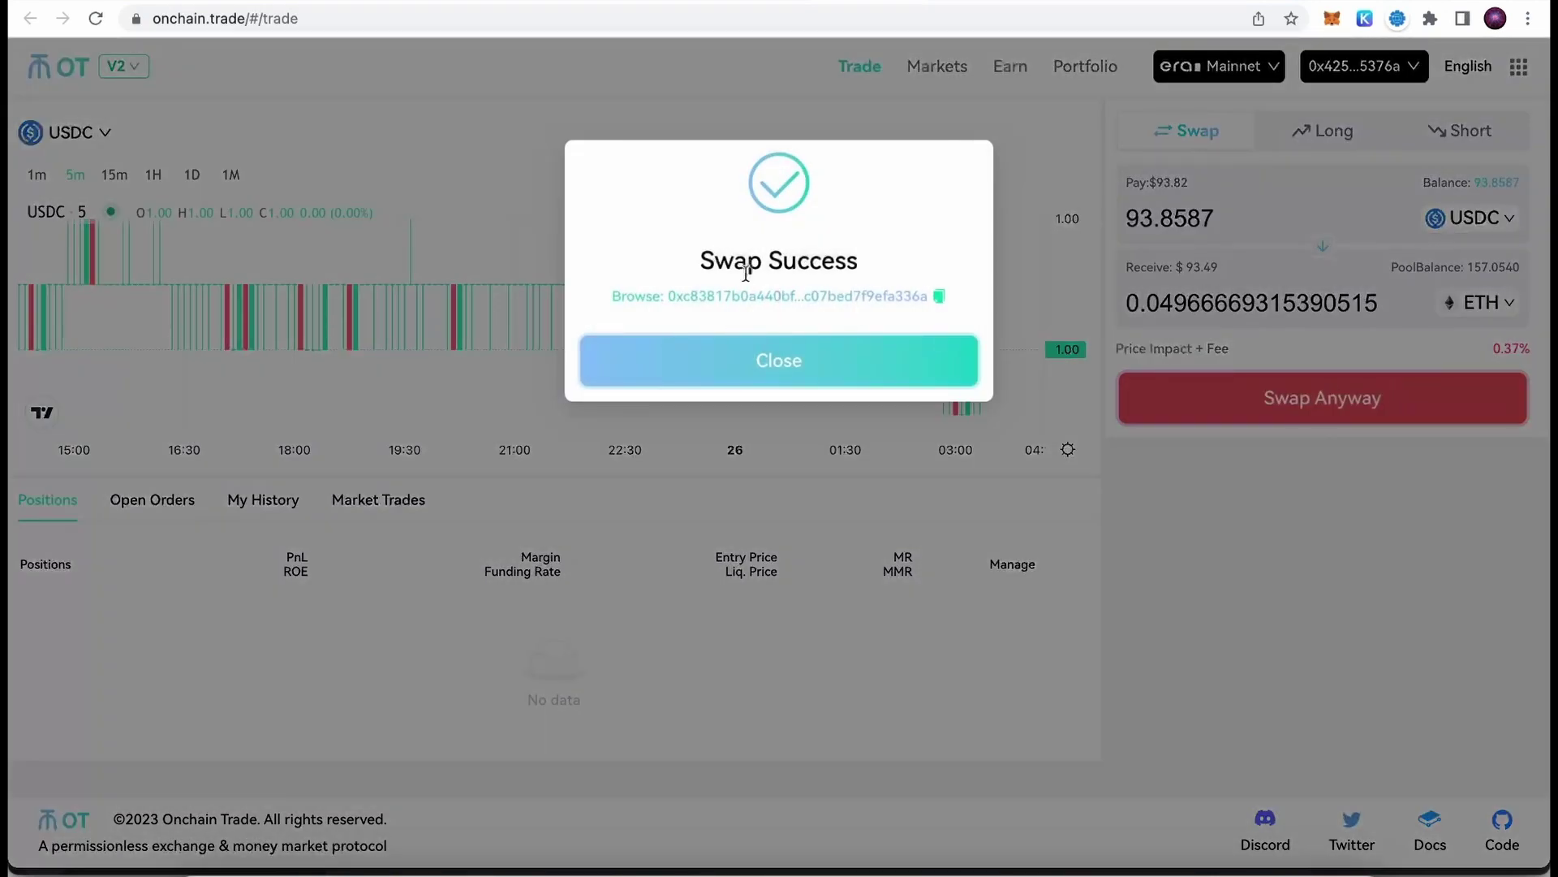
pyautogui.click(774, 376)
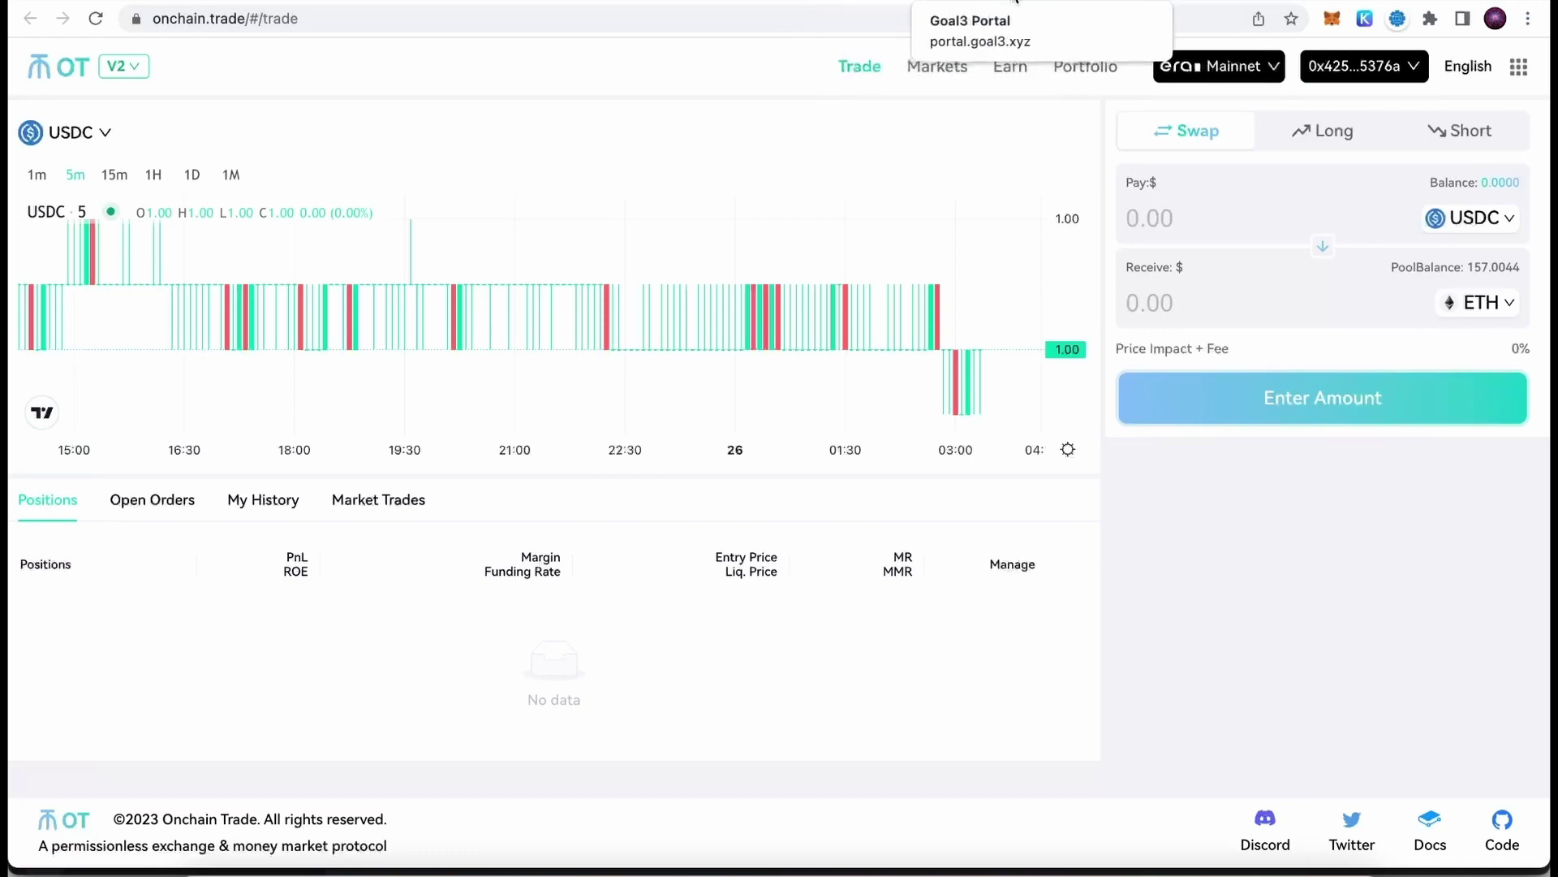
# Connect the MetaMask wallet on the zkAliens mint page.
pyautogui.click(986, 7)
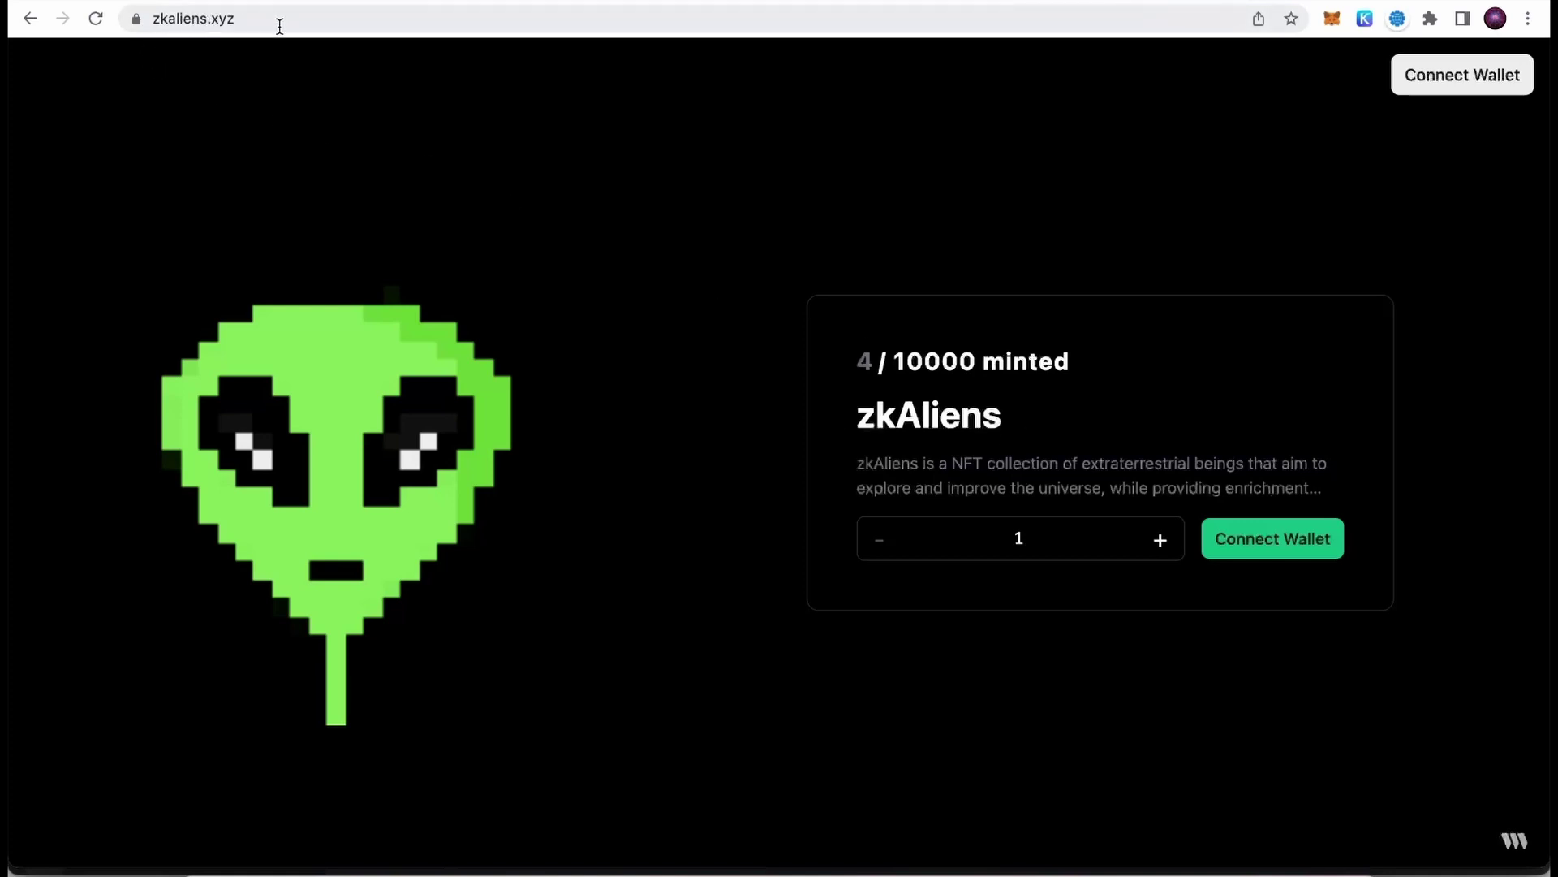
pyautogui.click(1301, 542)
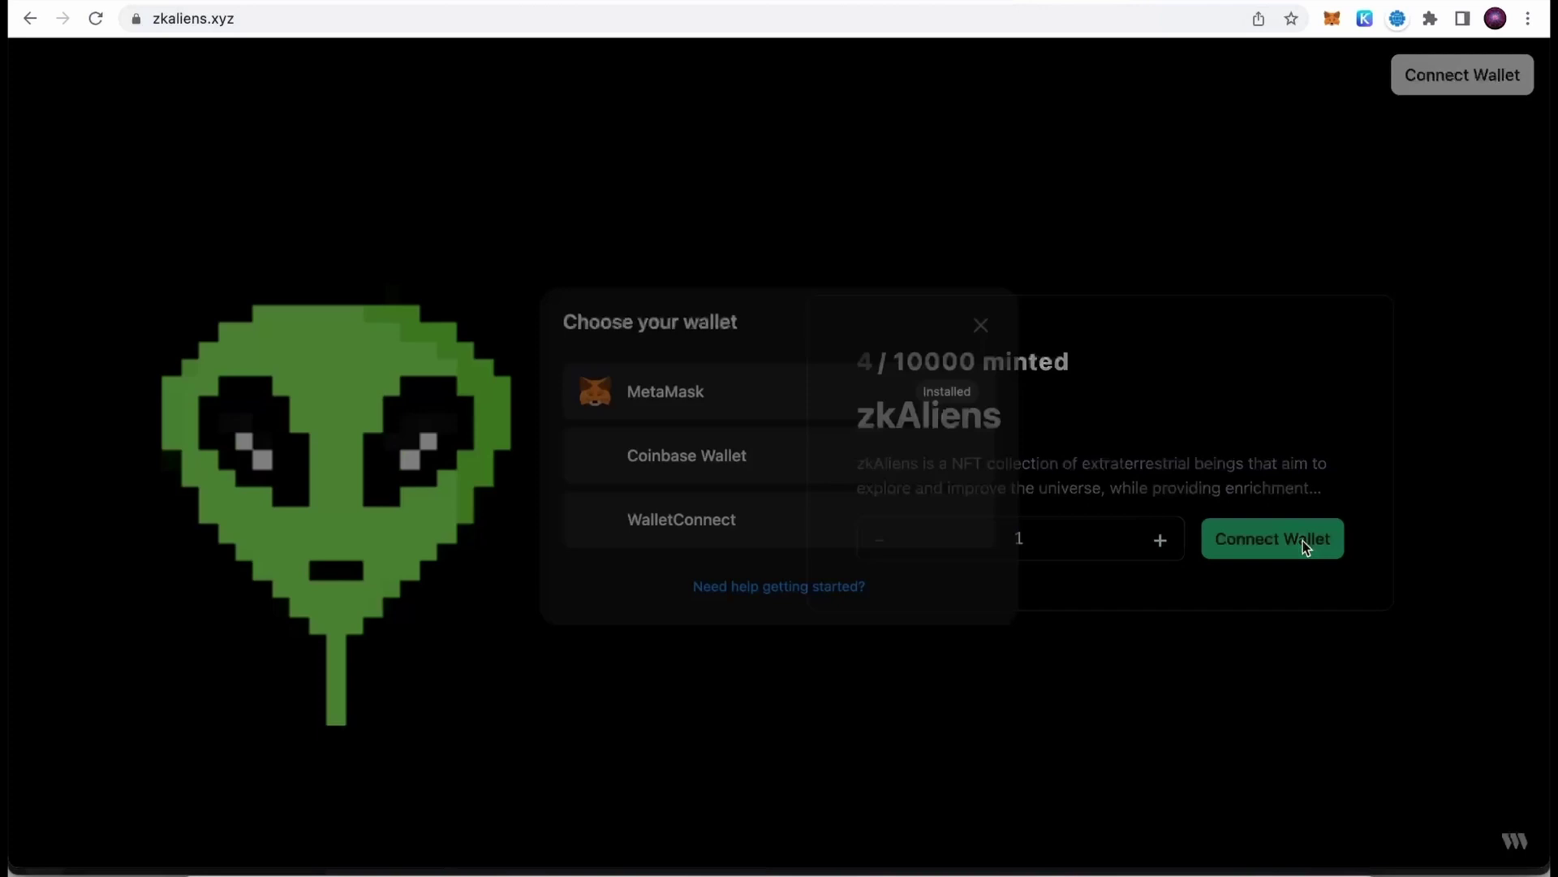
pyautogui.click(722, 384)
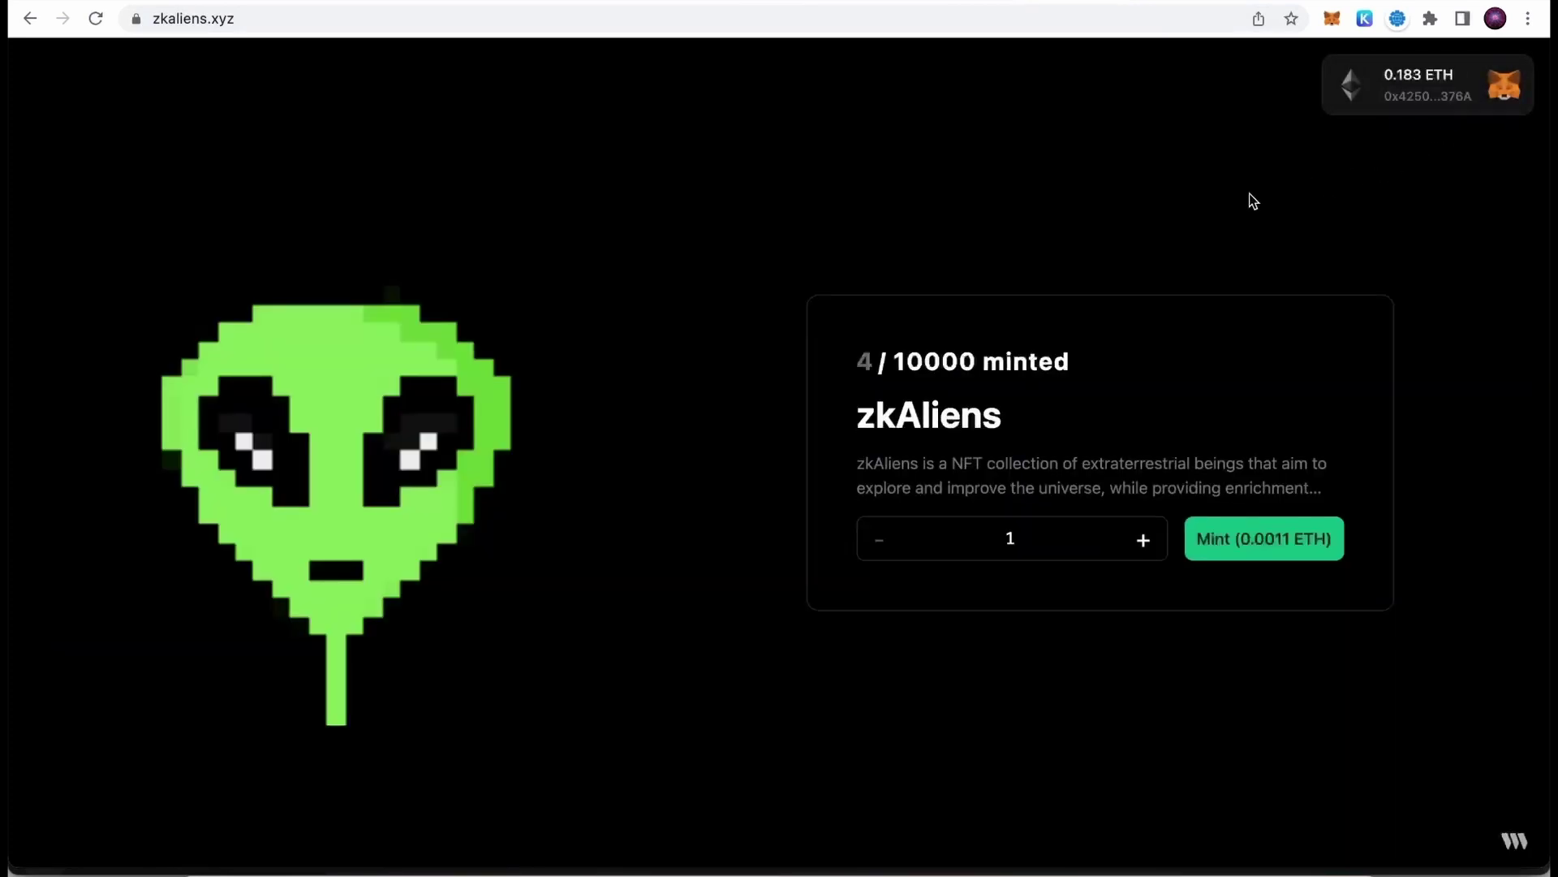
# Adjust the mint quantity with + and −, bringing it back to 1.
pyautogui.click(1142, 540)
pyautogui.click(1143, 539)
pyautogui.click(1143, 540)
pyautogui.click(1143, 539)
pyautogui.click(879, 546)
pyautogui.click(878, 546)
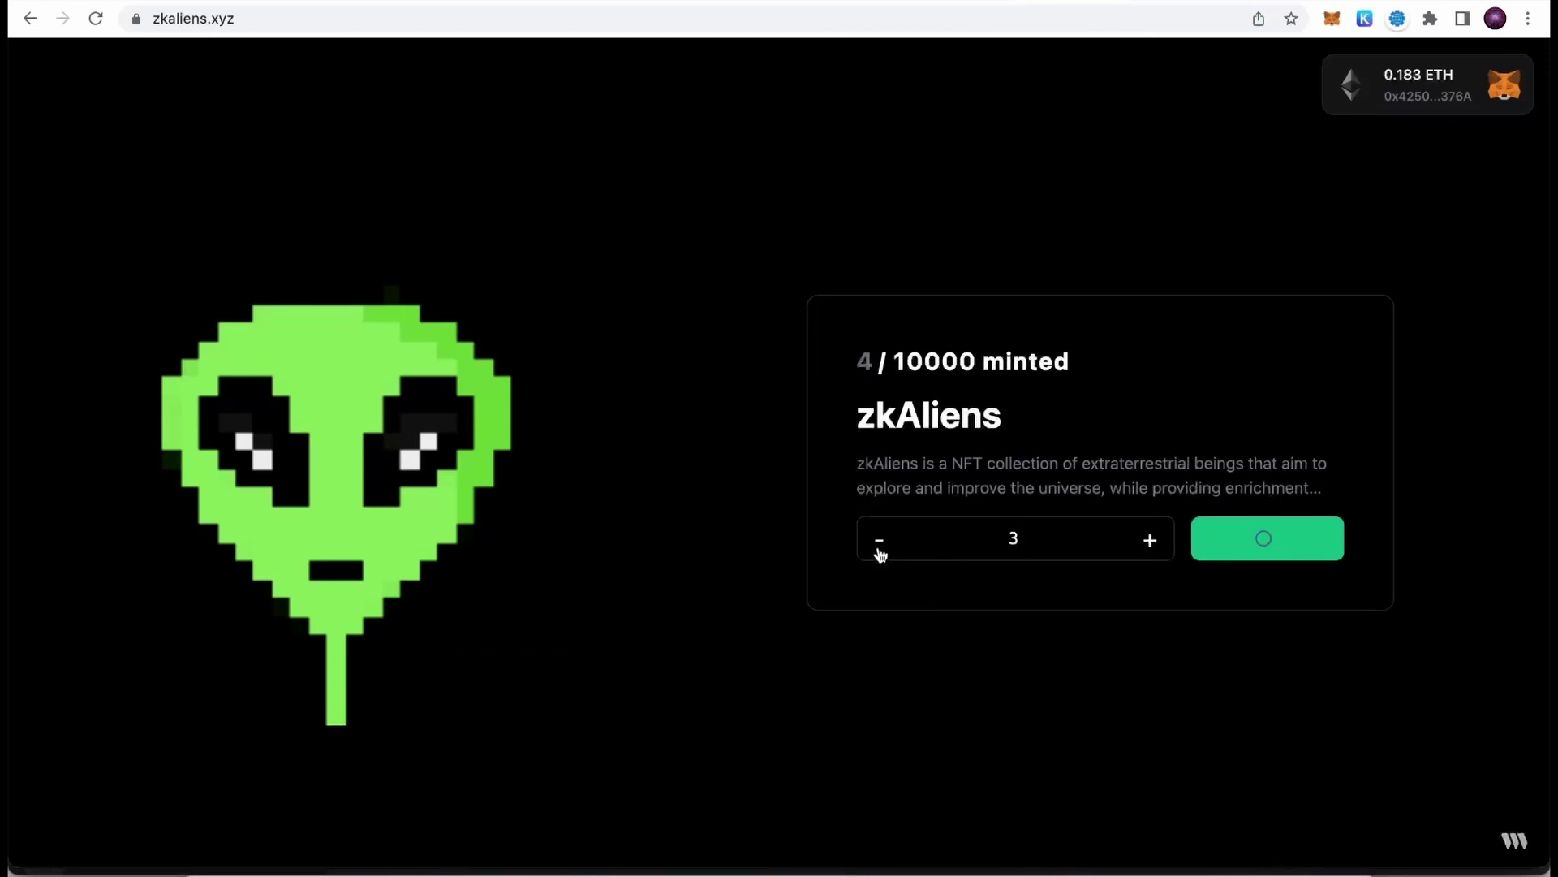
pyautogui.click(878, 545)
pyautogui.click(878, 545)
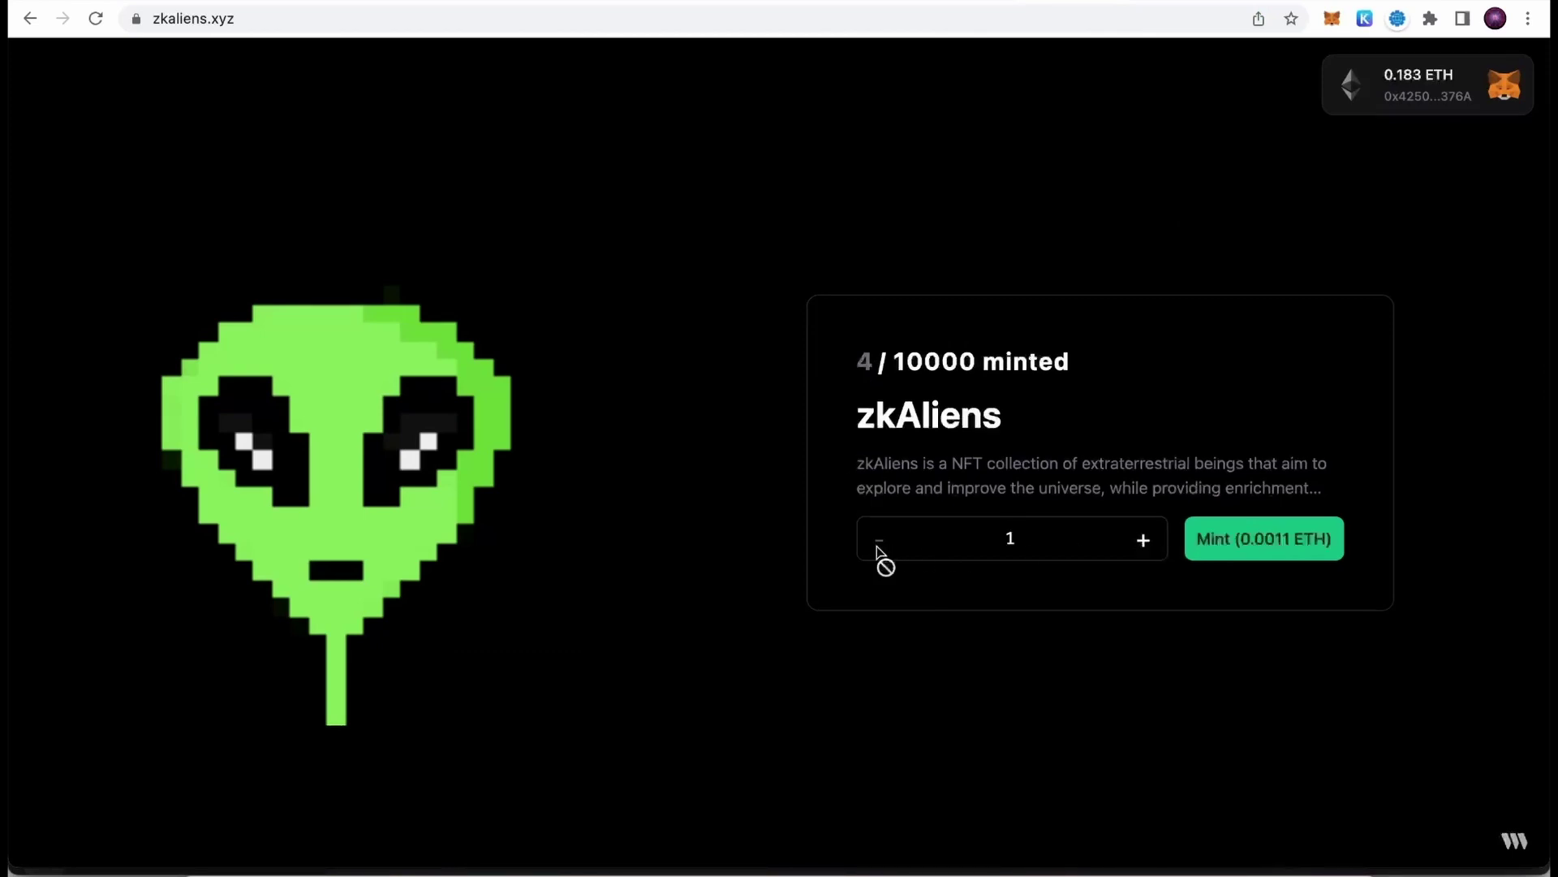
# Mint one zkAliens NFT for 0.0011 ETH and confirm the transaction in MetaMask.
pyautogui.click(1256, 545)
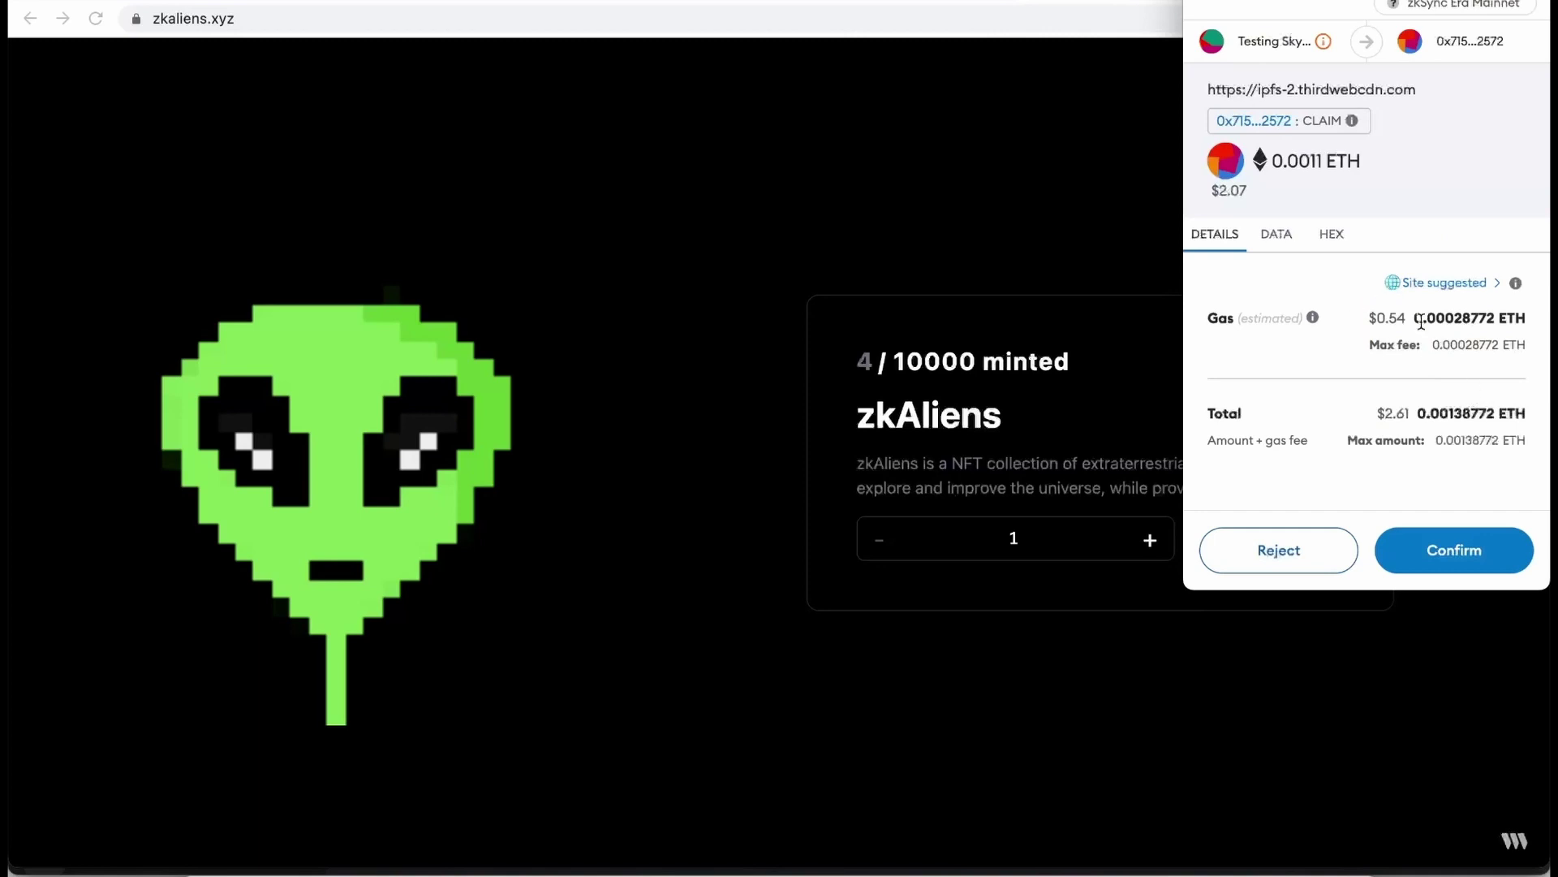
pyautogui.click(1457, 552)
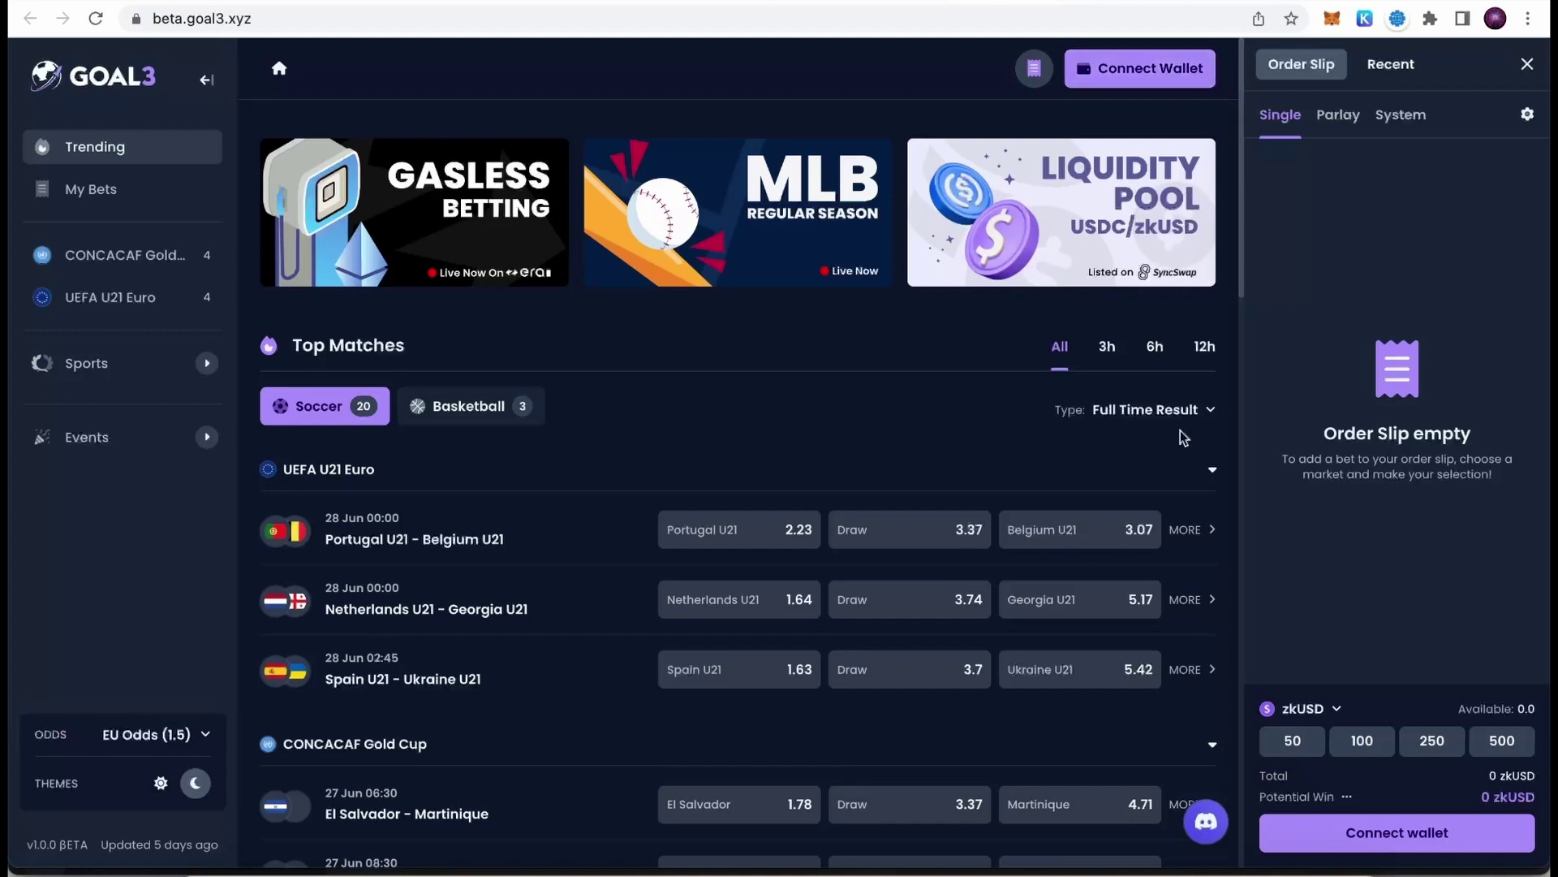
# Connect MetaMask to Goal3 and sign the verification message.
pyautogui.click(1133, 70)
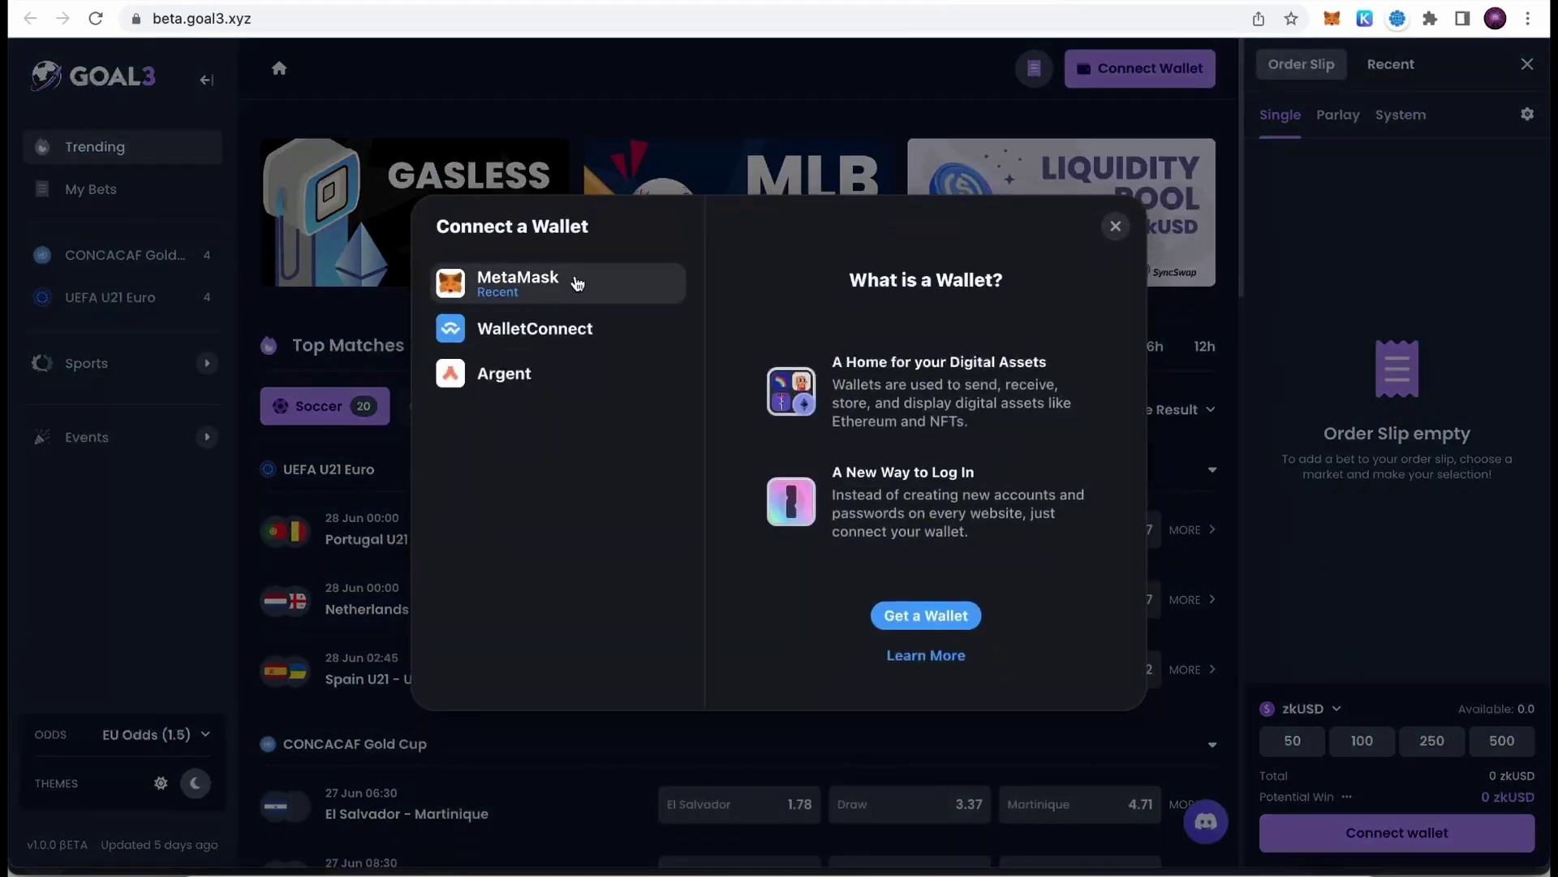
pyautogui.click(529, 282)
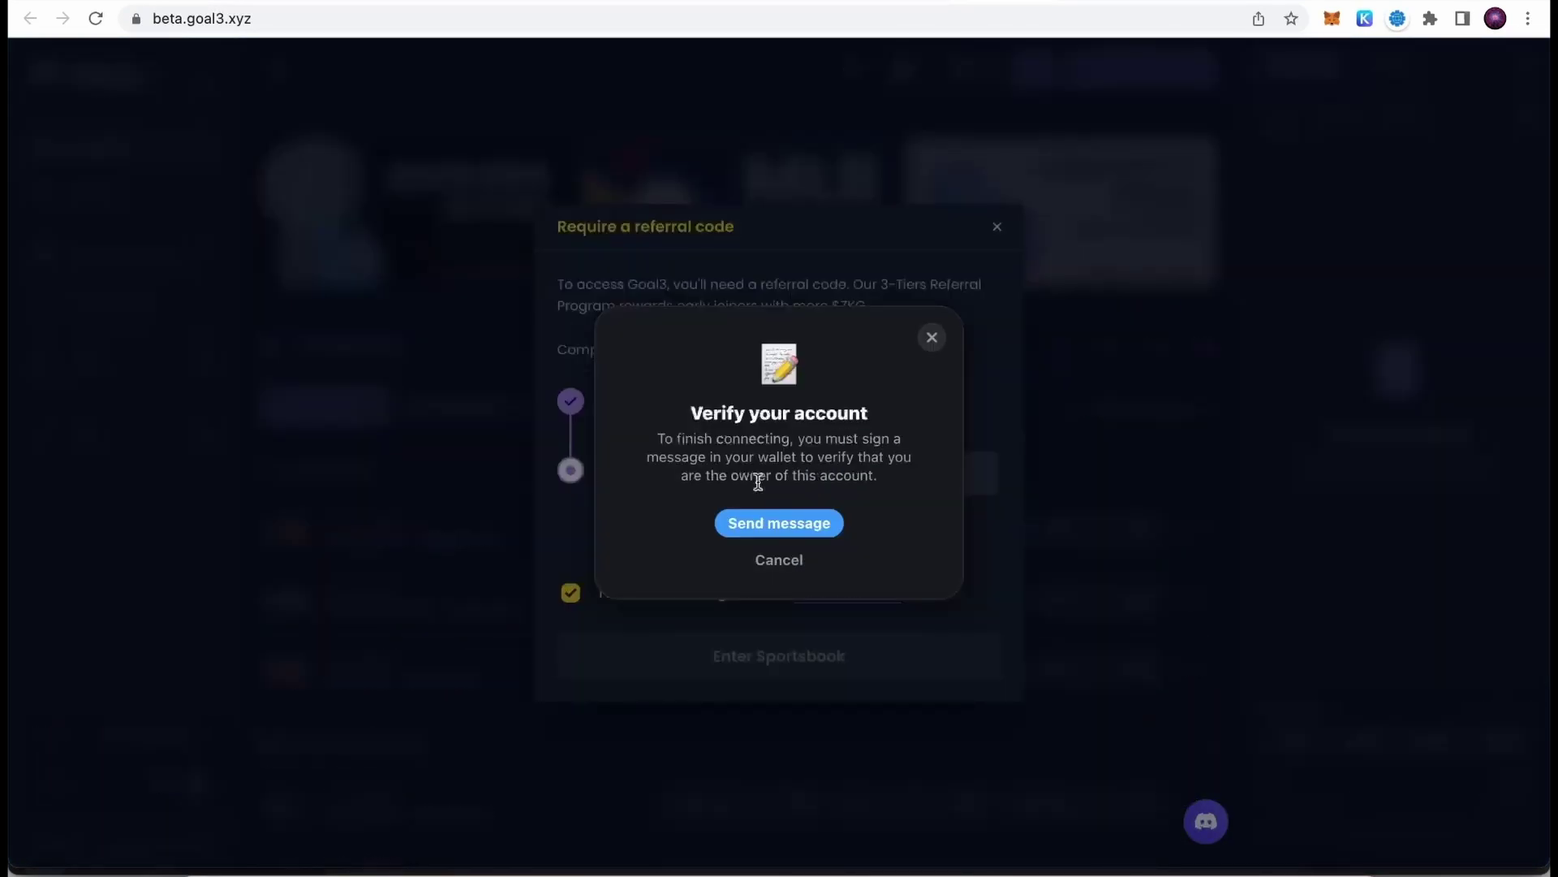
pyautogui.click(779, 524)
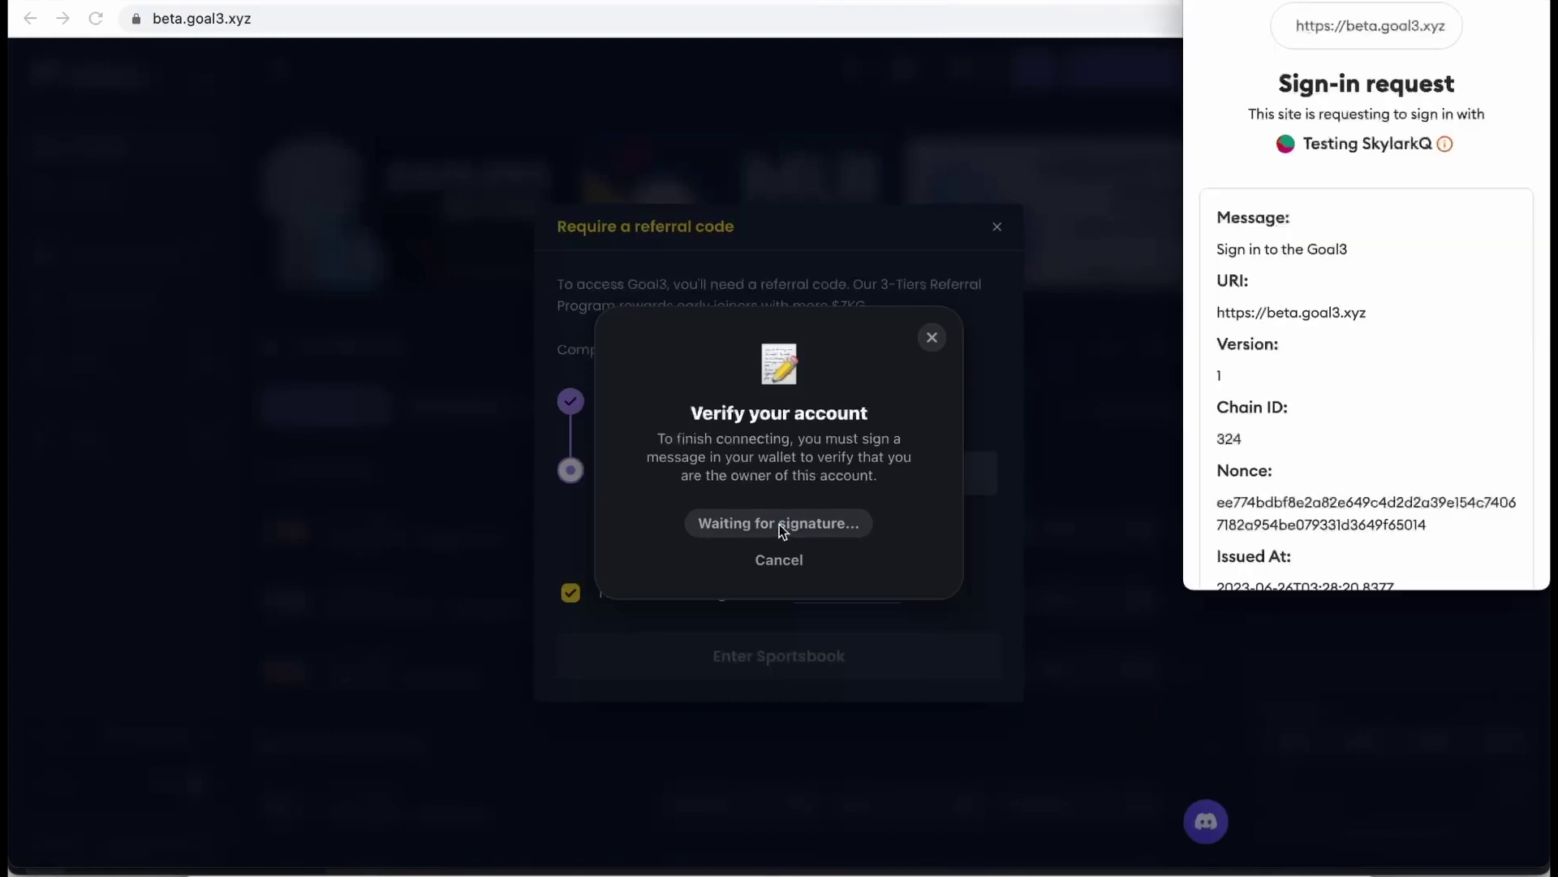
pyautogui.scroll(-3, 1371, 313)
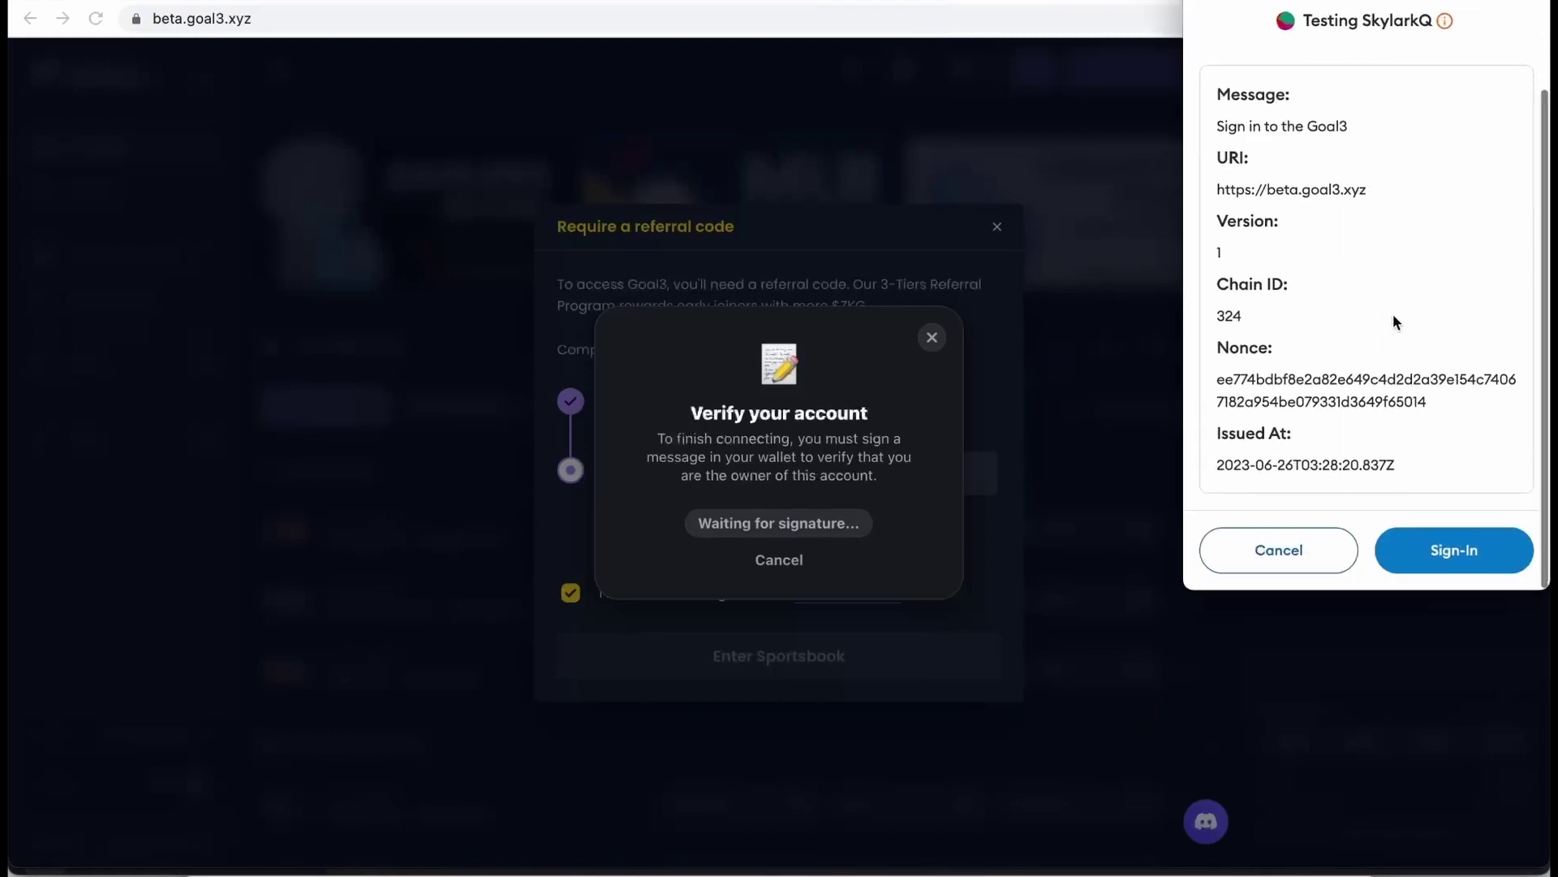
pyautogui.click(1455, 542)
# Paste and apply the referral code, then enter the sportsbook.
pyautogui.click(682, 469)
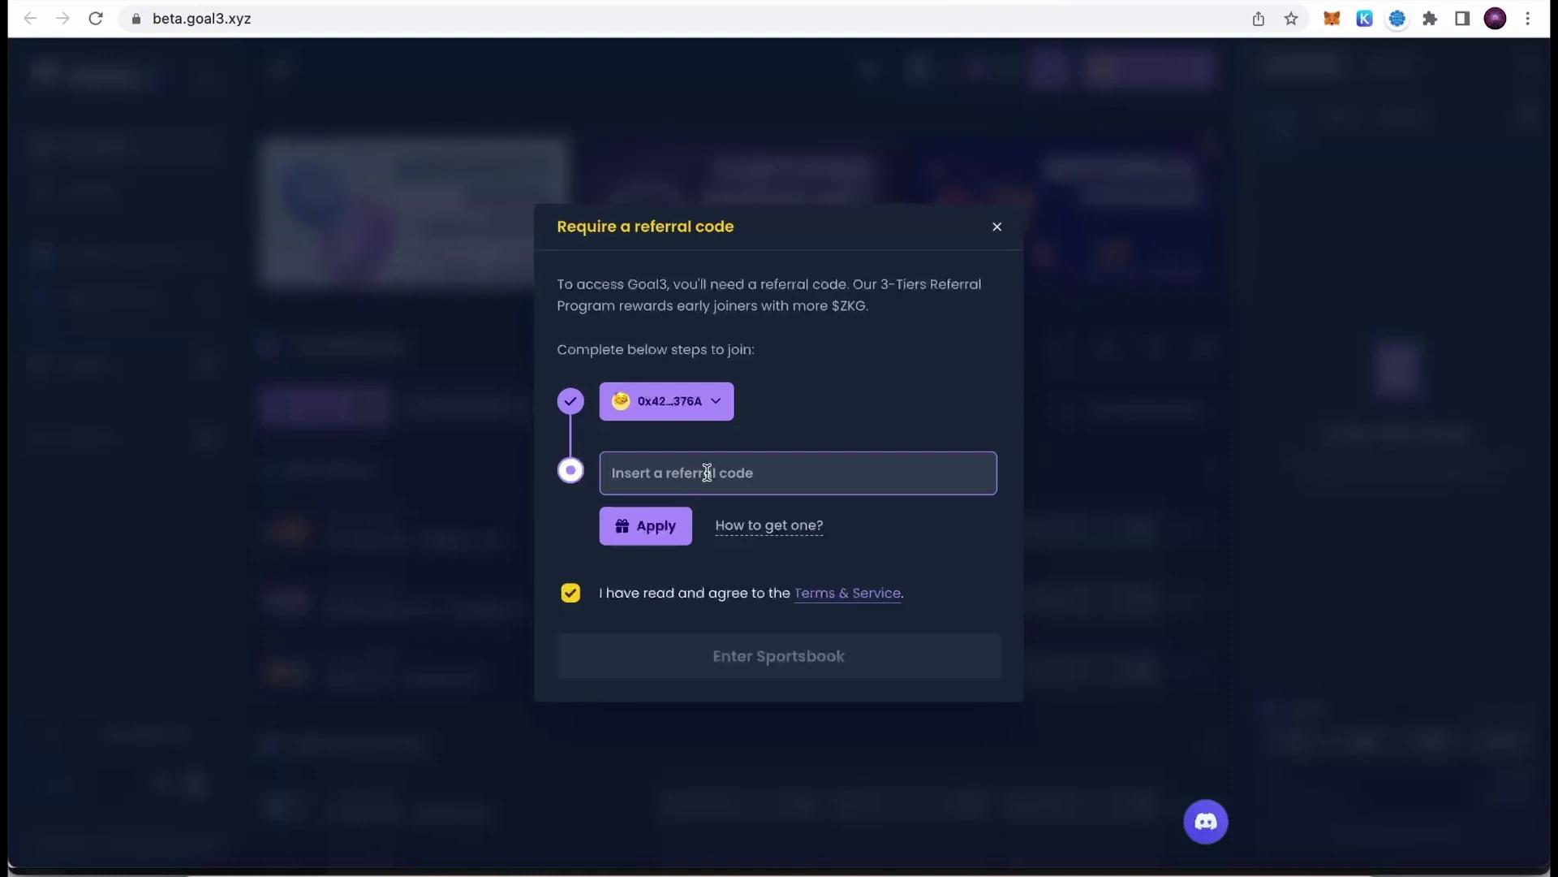
pyautogui.hotkey('ctrl', 'v')
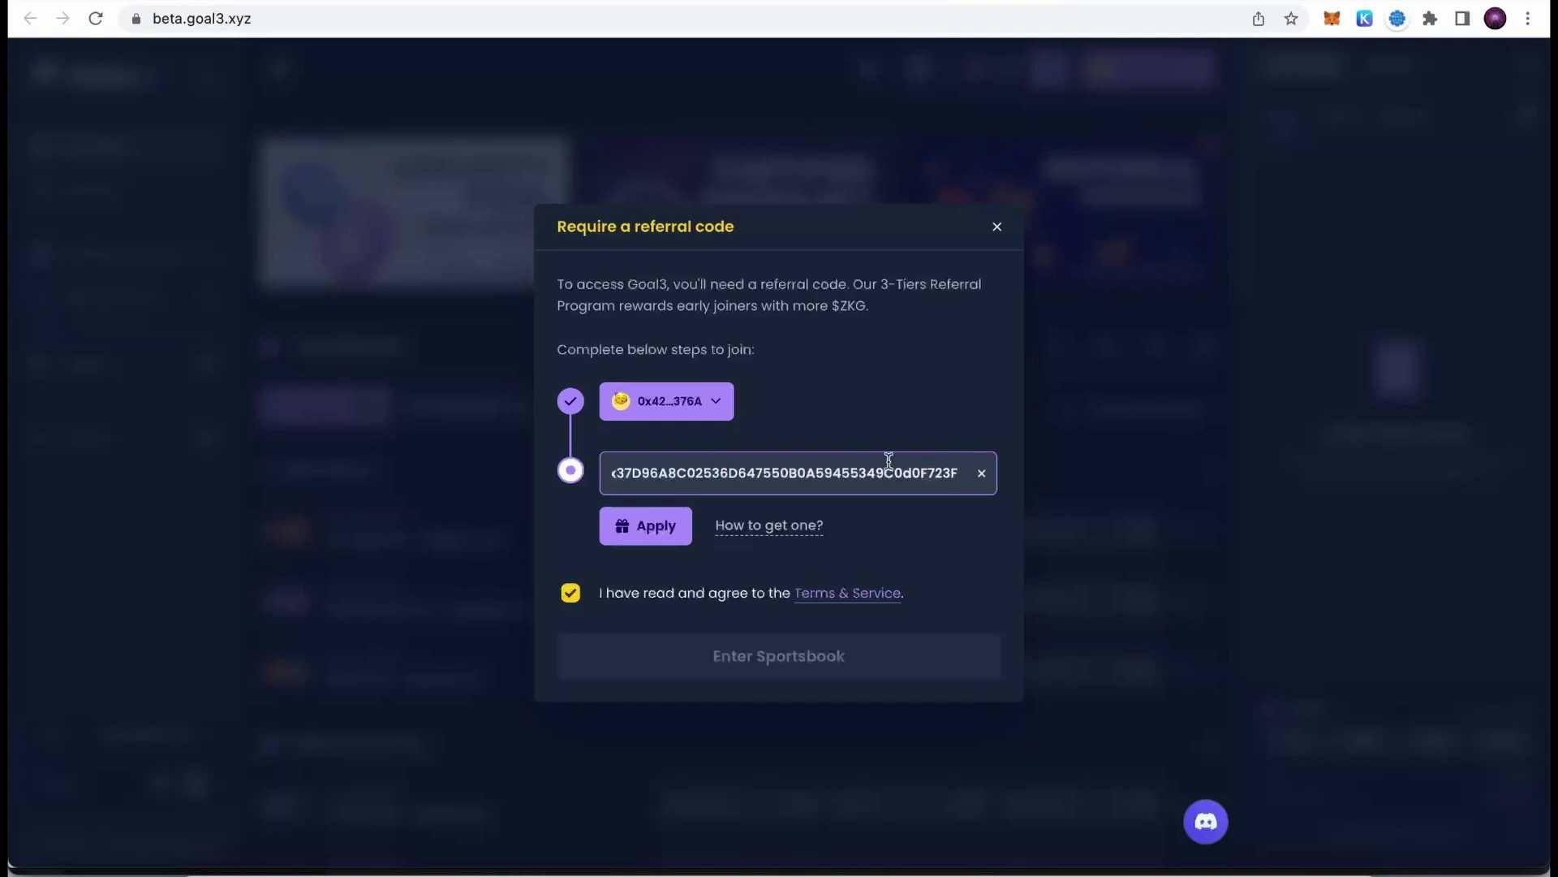
pyautogui.click(649, 530)
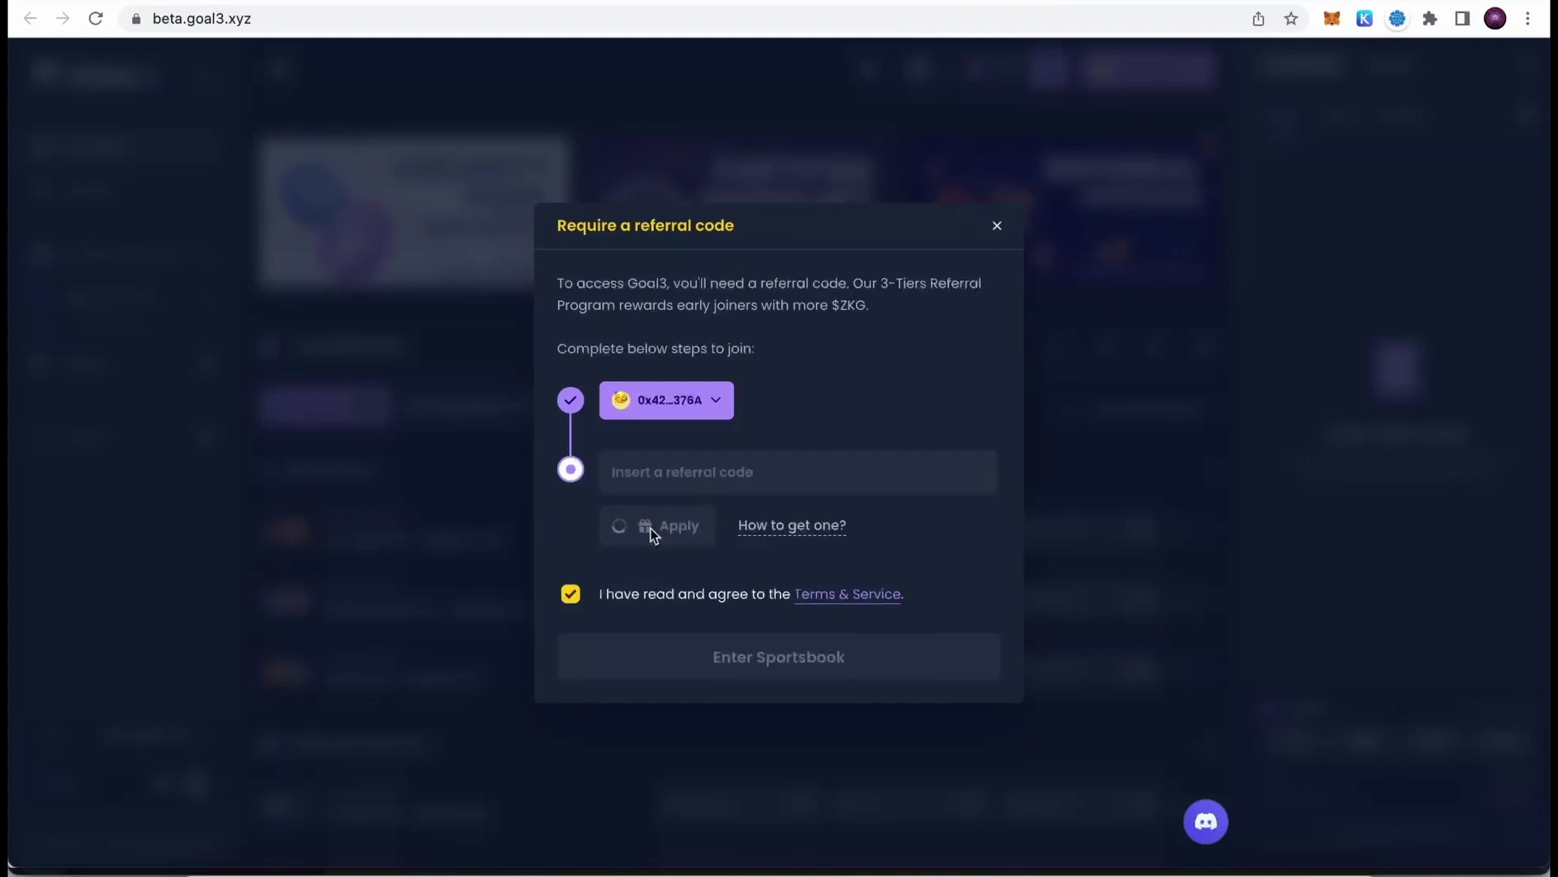
pyautogui.click(781, 652)
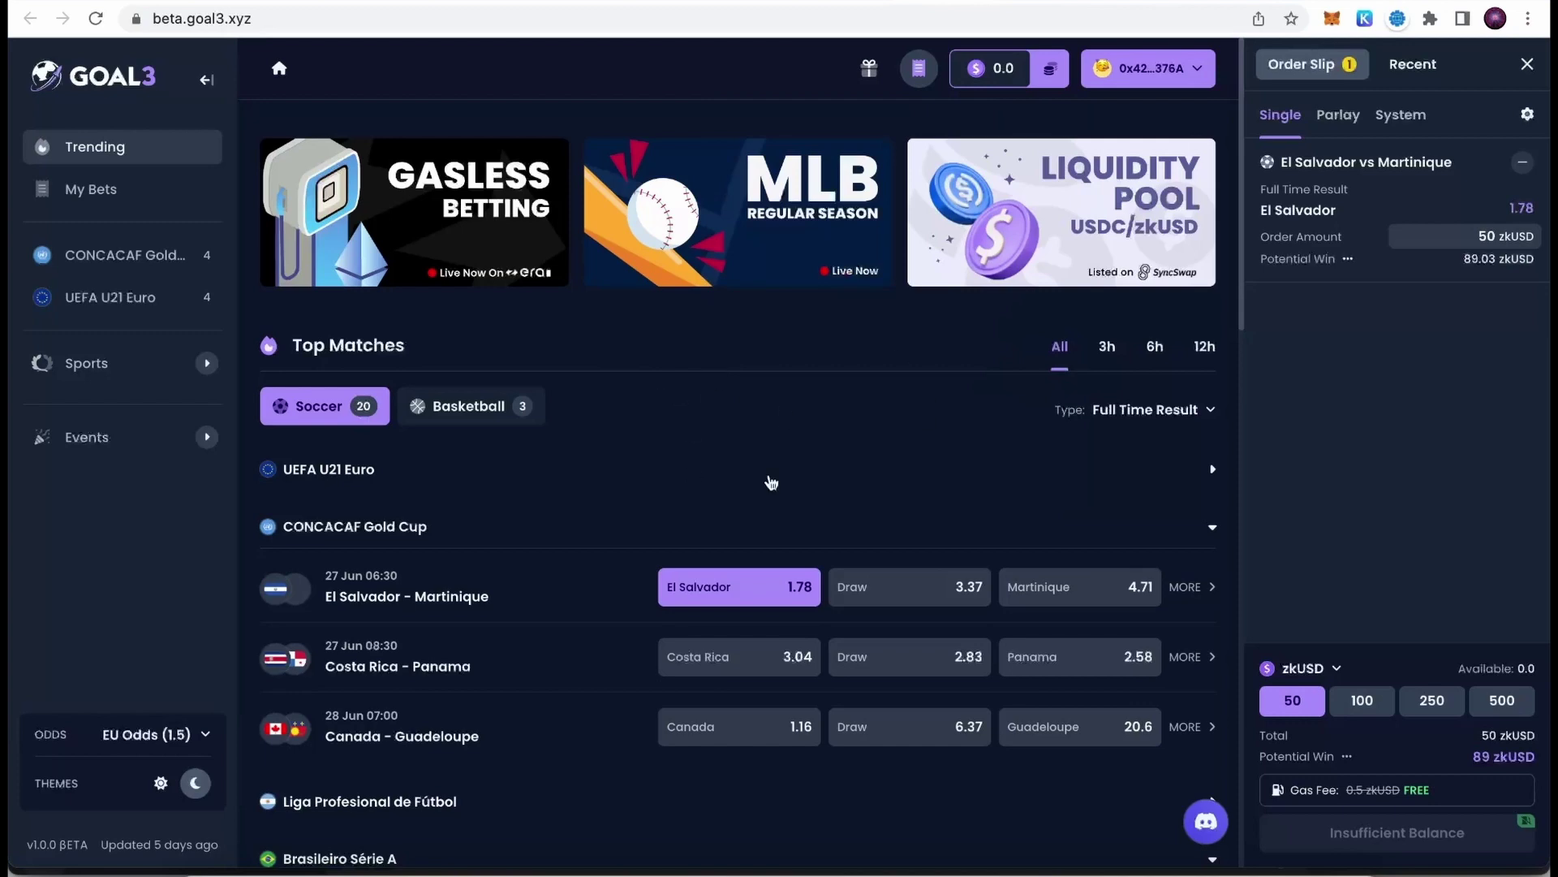
# Browse the UEFA U21 Euro matches, then choose SyncSwap as the zkUSD deposit method.
pyautogui.click(339, 479)
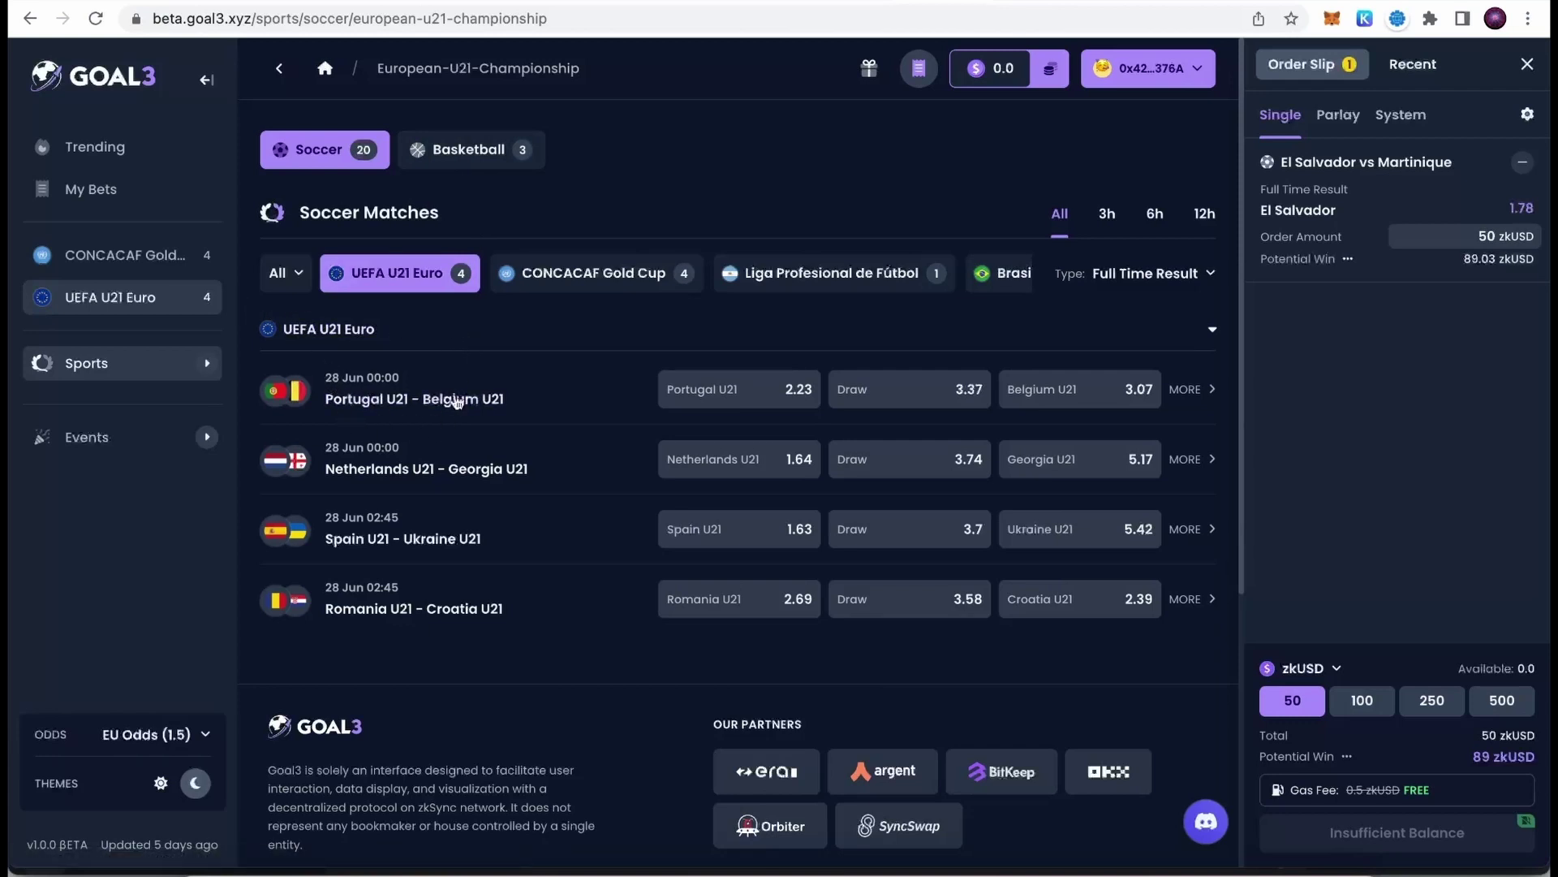
pyautogui.moveTo(326, 375); pyautogui.dragTo(407, 372)
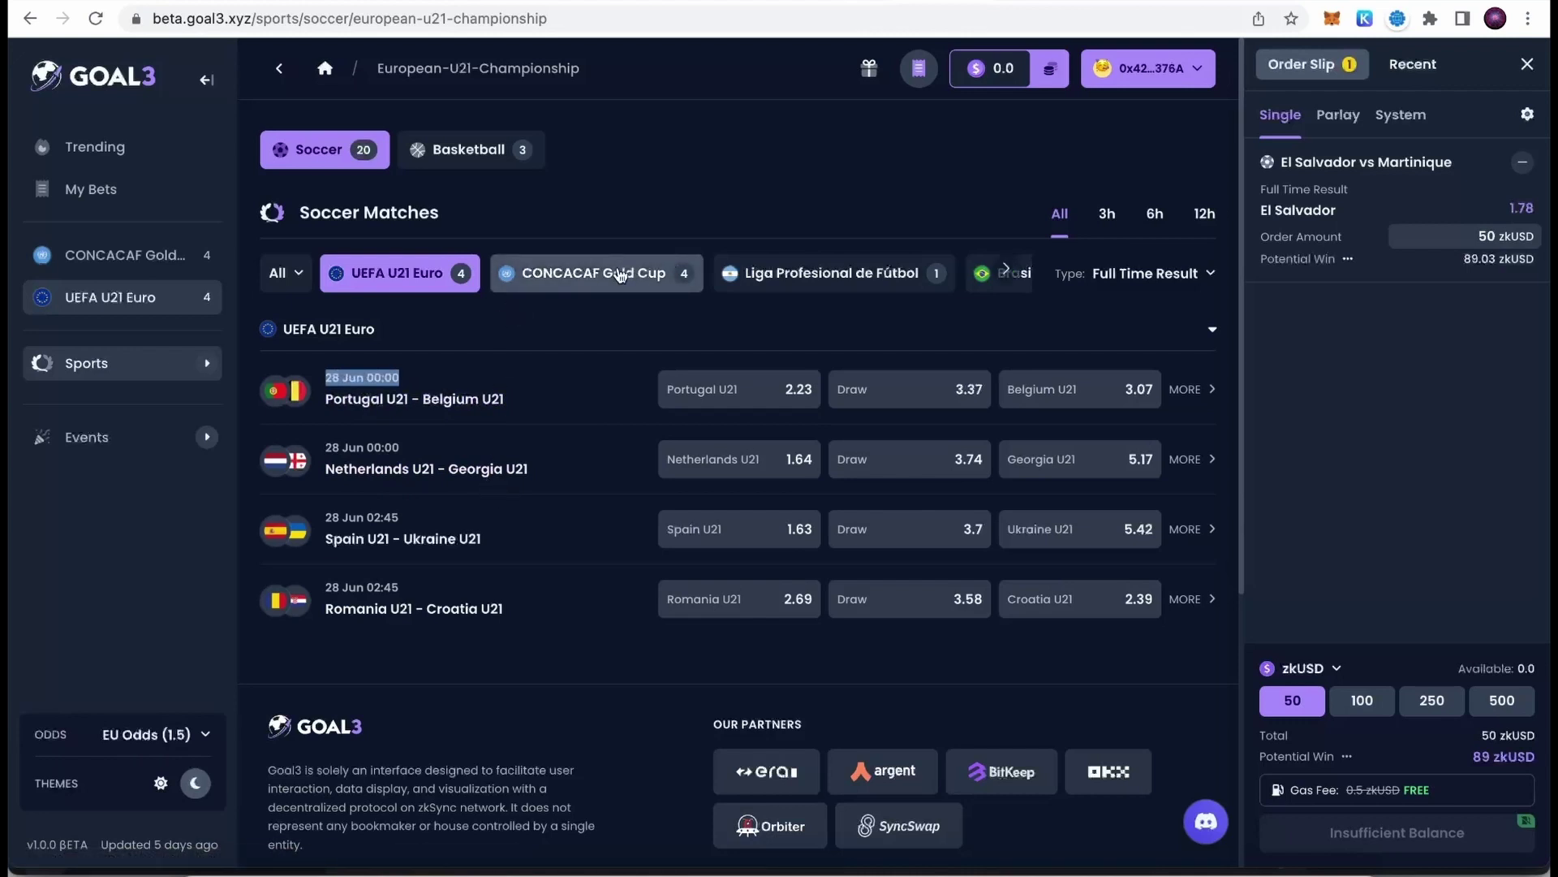
pyautogui.click(1030, 74)
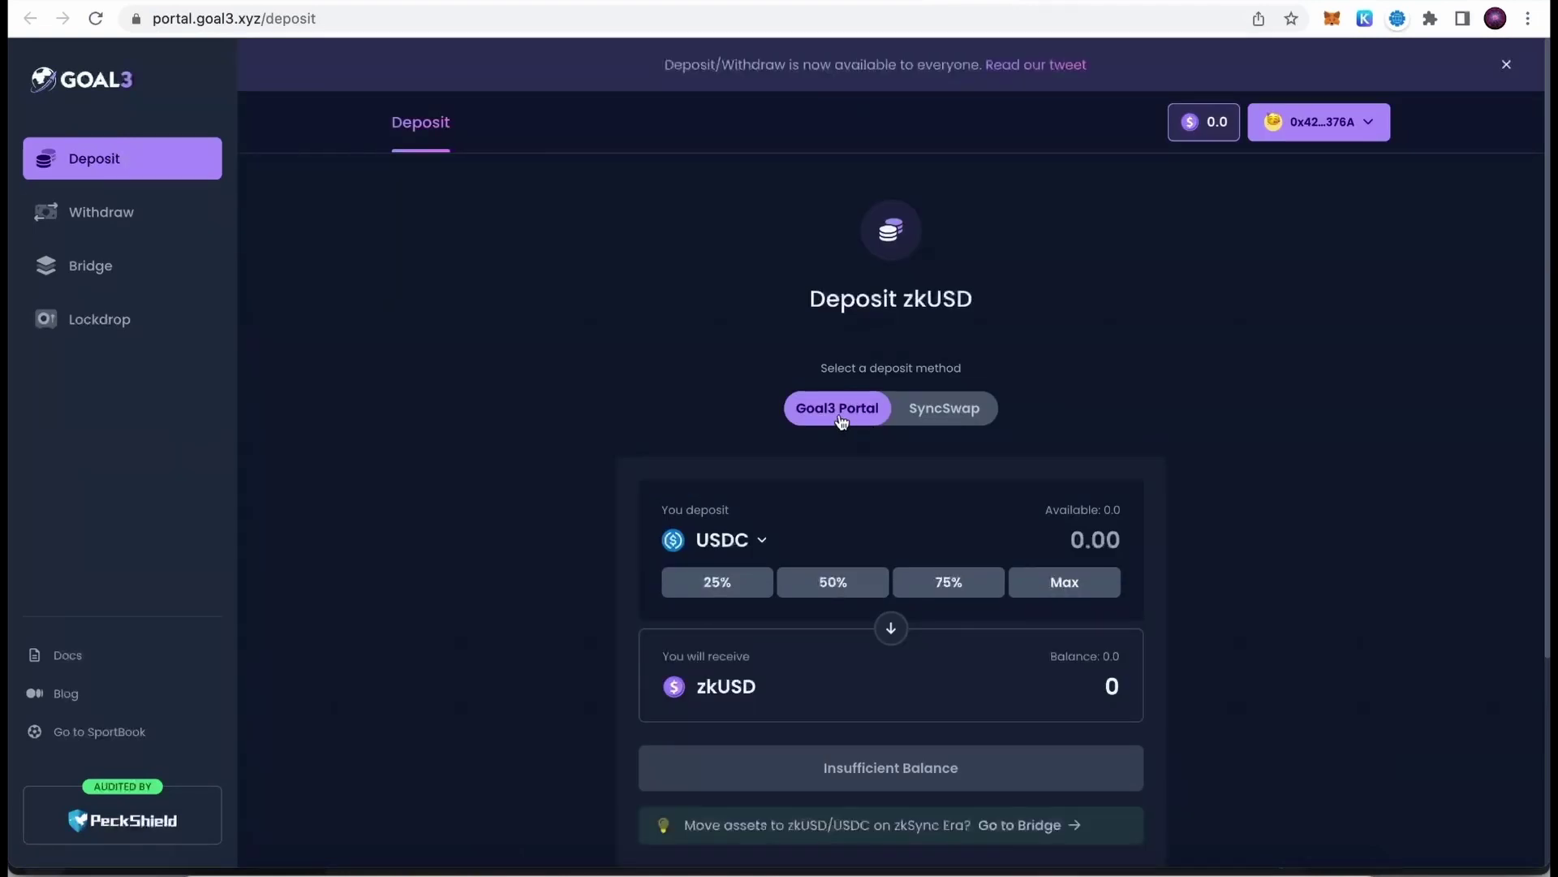
pyautogui.click(931, 416)
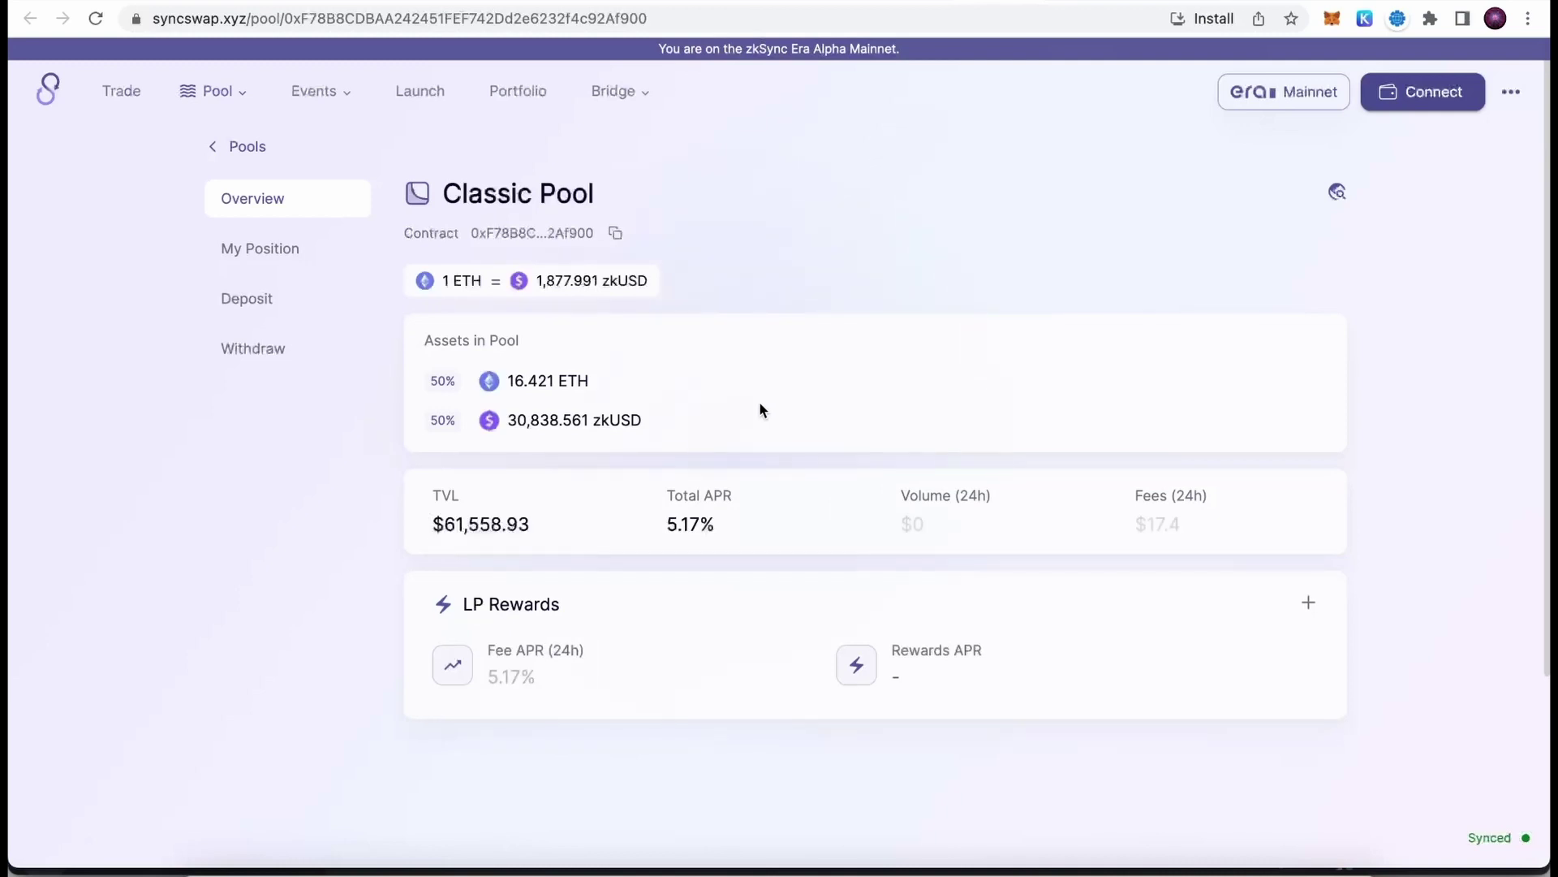
# Connect the Ethereum wallet to SyncSwap and choose zkUSD as the token to buy.
pyautogui.click(1437, 96)
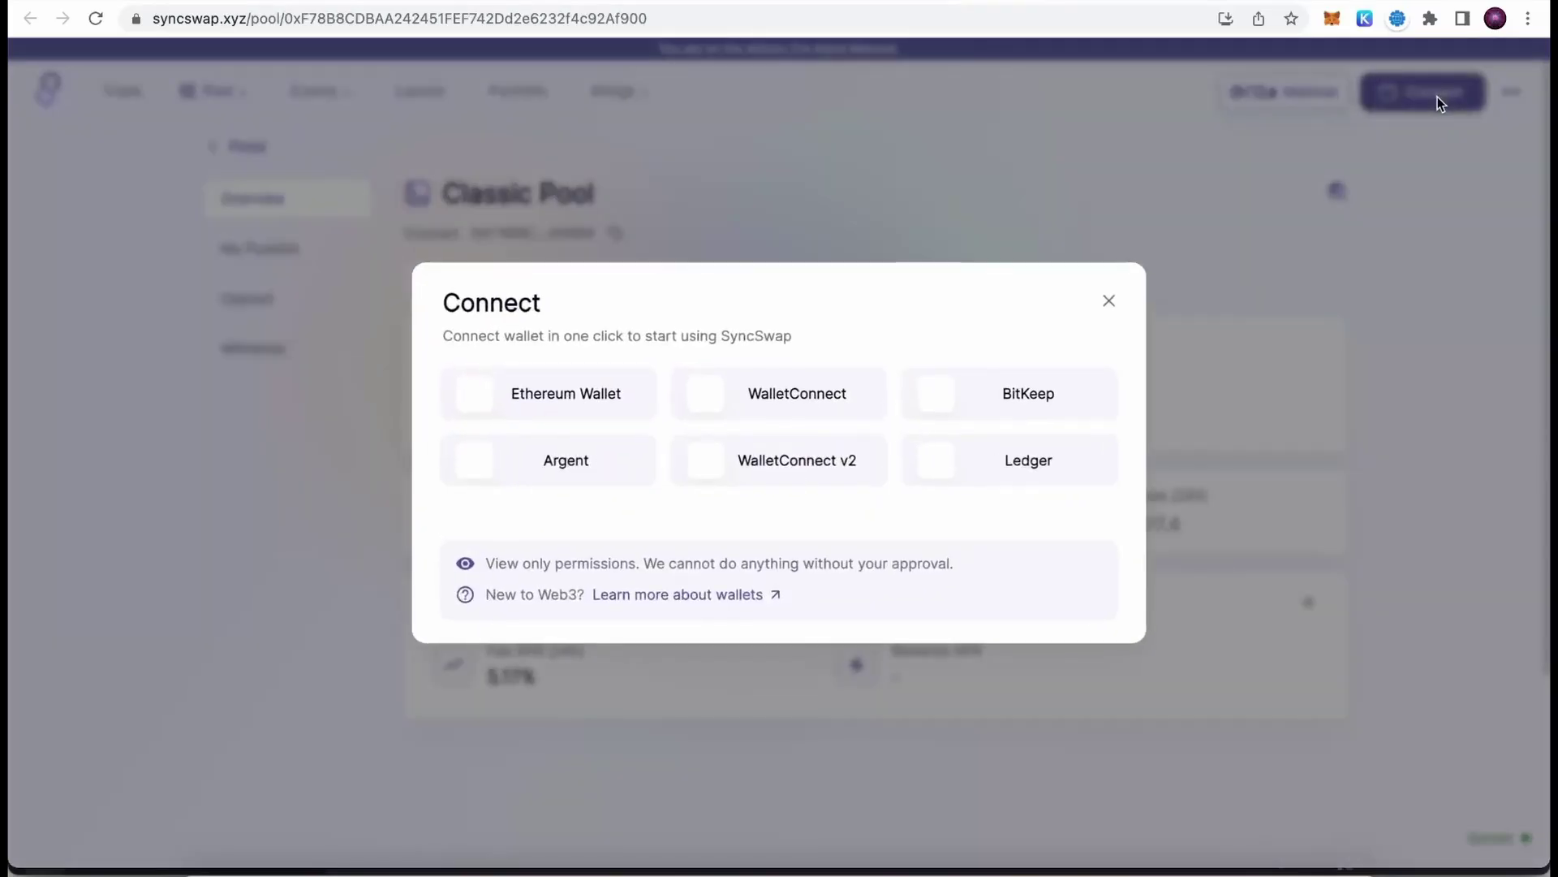
pyautogui.click(513, 389)
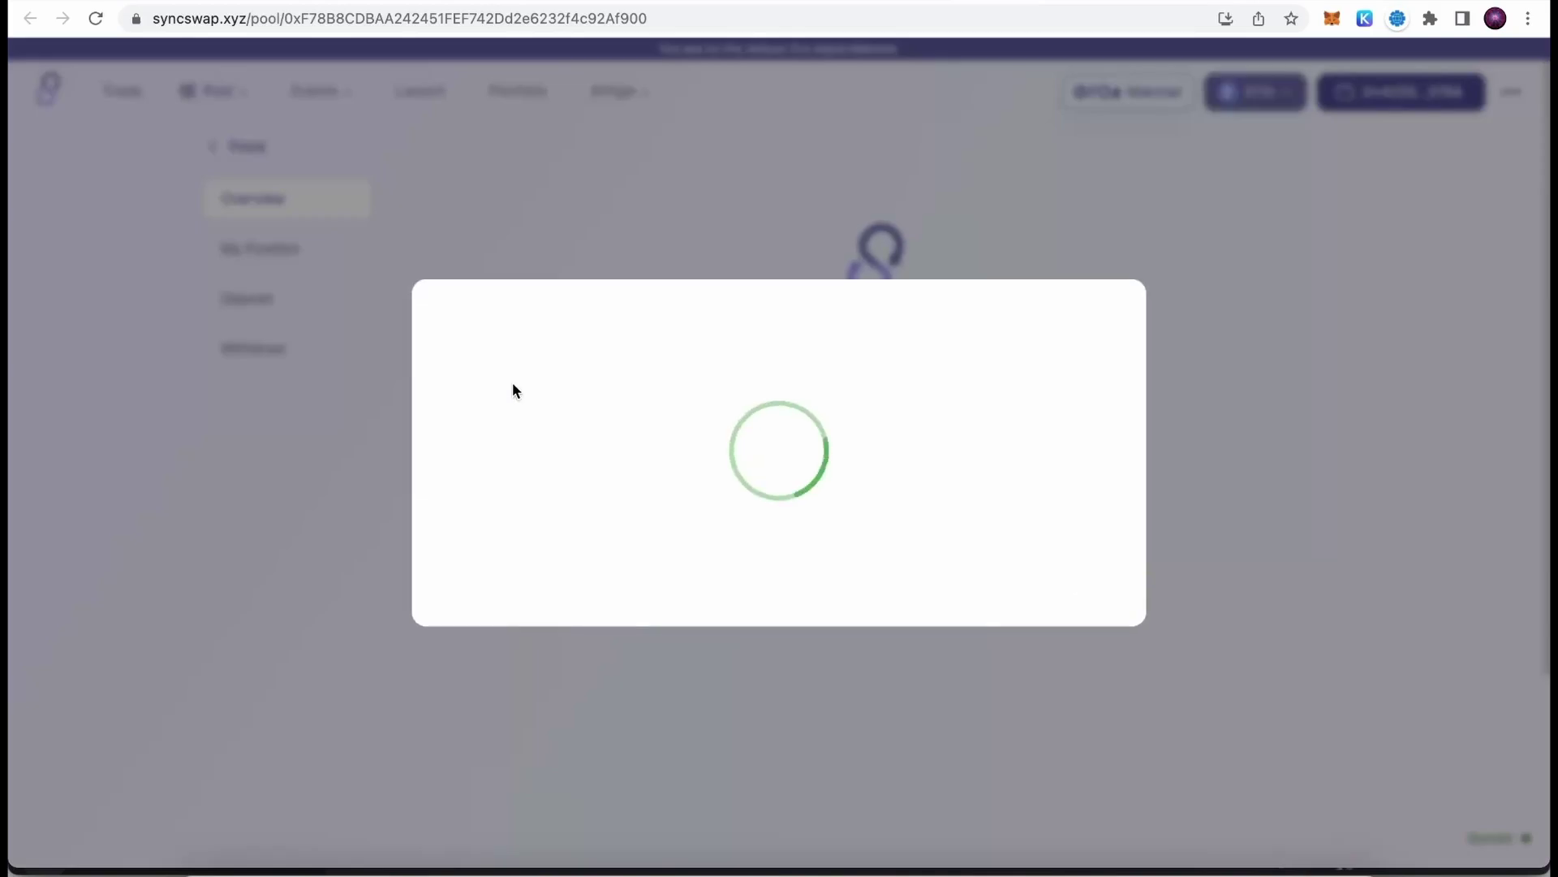
pyautogui.click(137, 92)
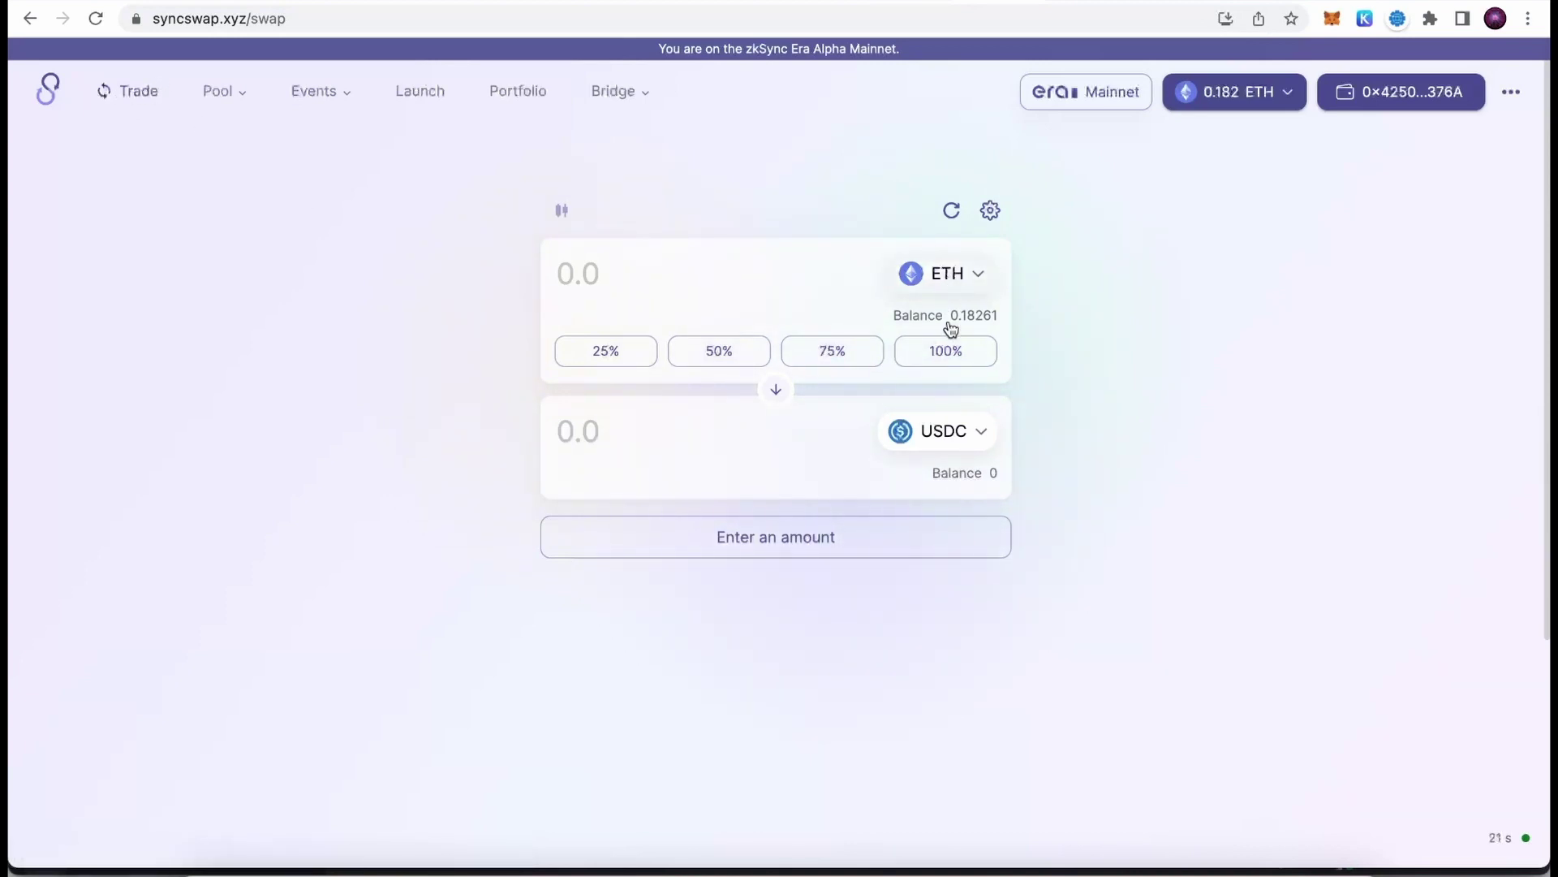
pyautogui.click(945, 433)
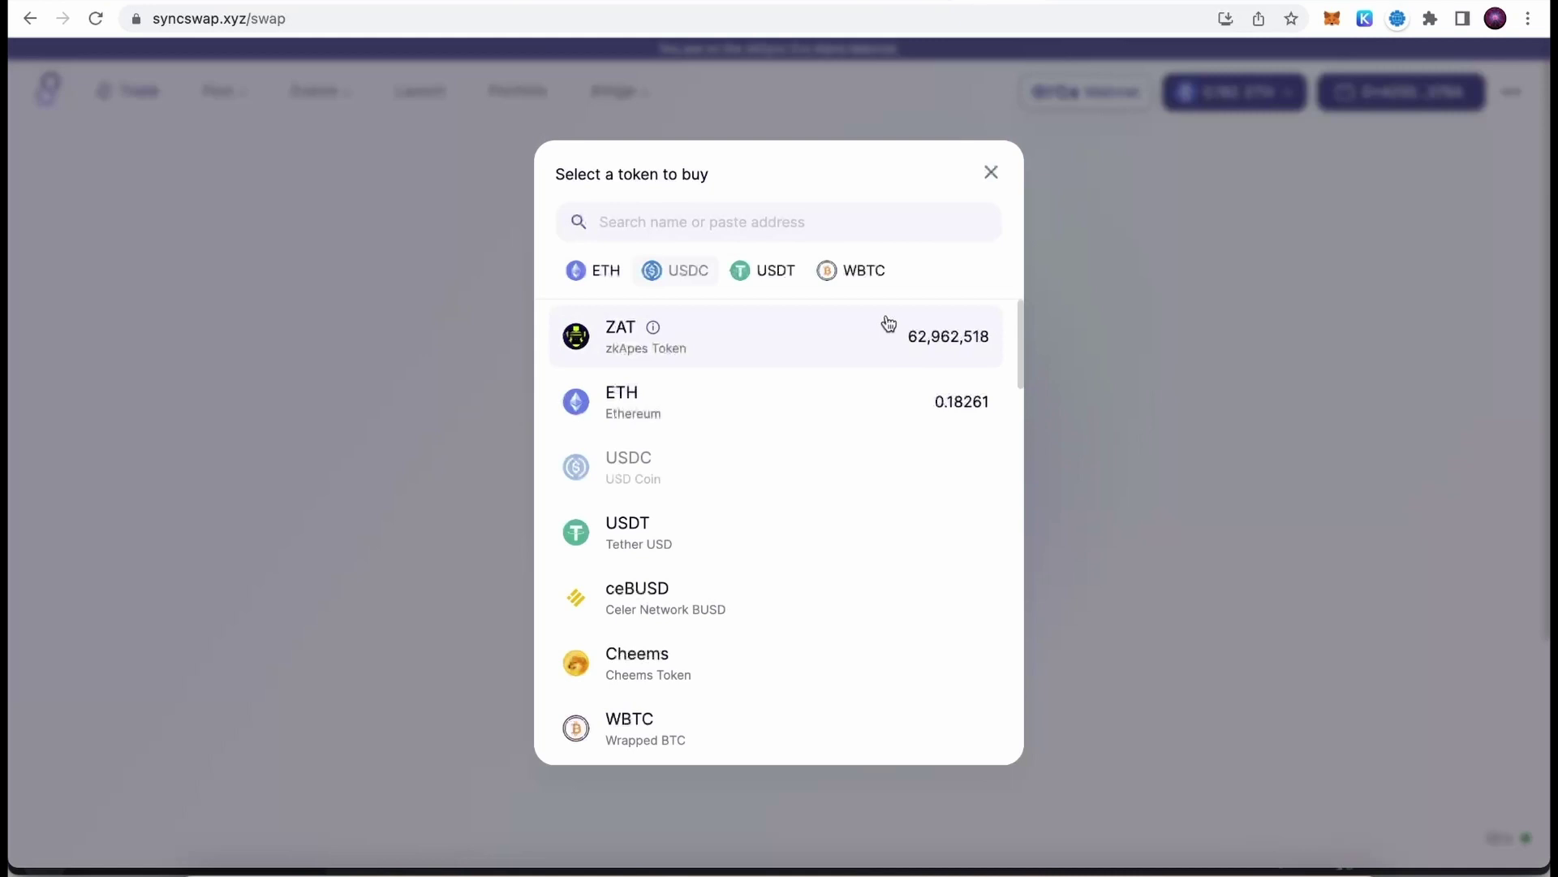
pyautogui.click(719, 222)
pyautogui.write('zk')
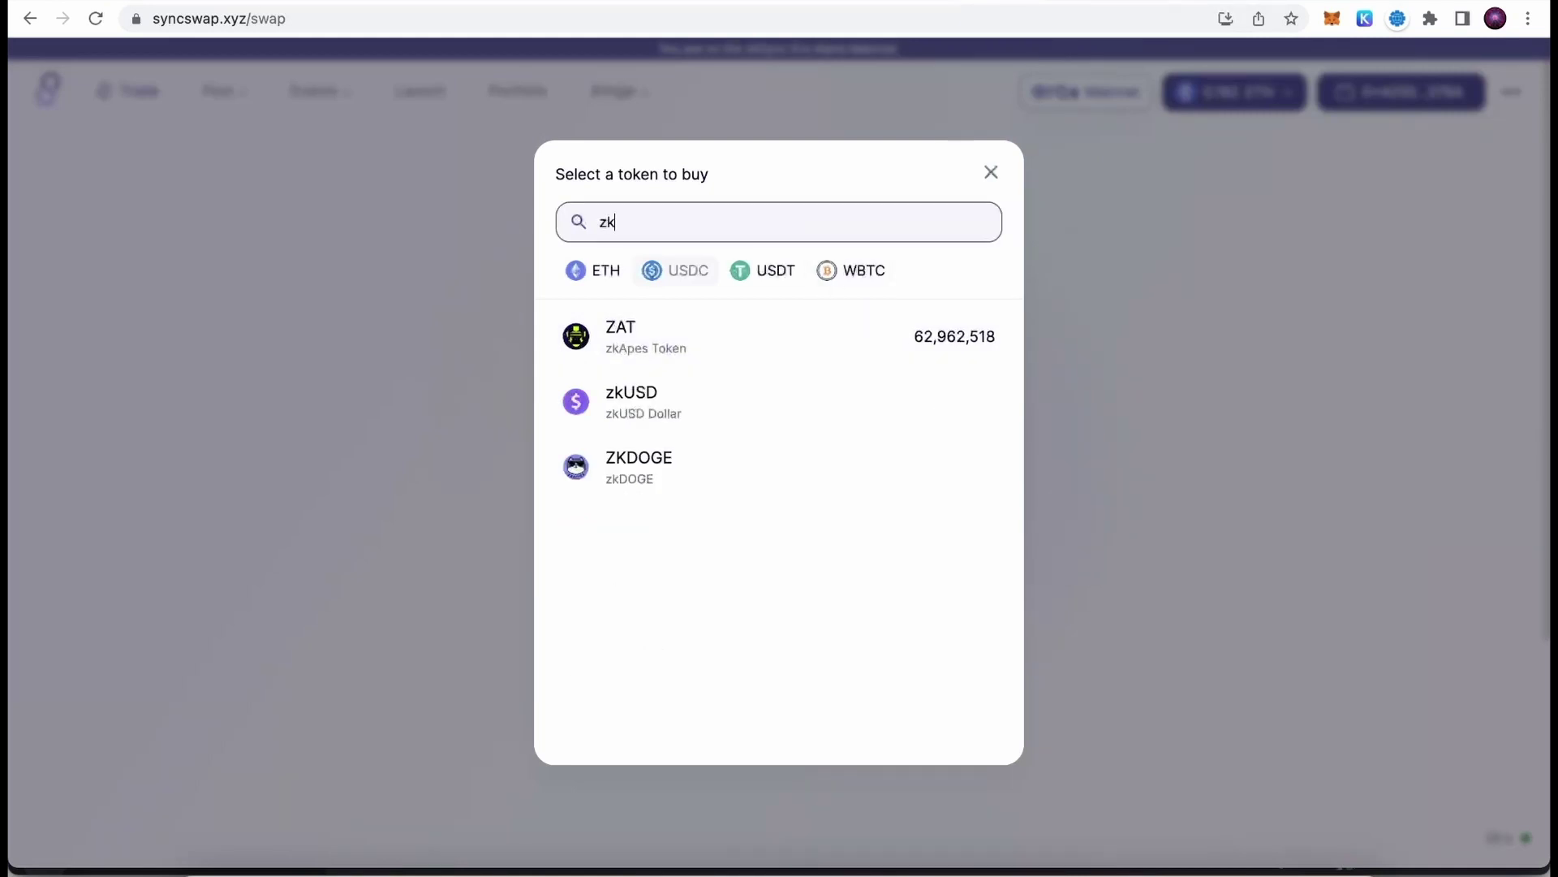
pyautogui.click(650, 414)
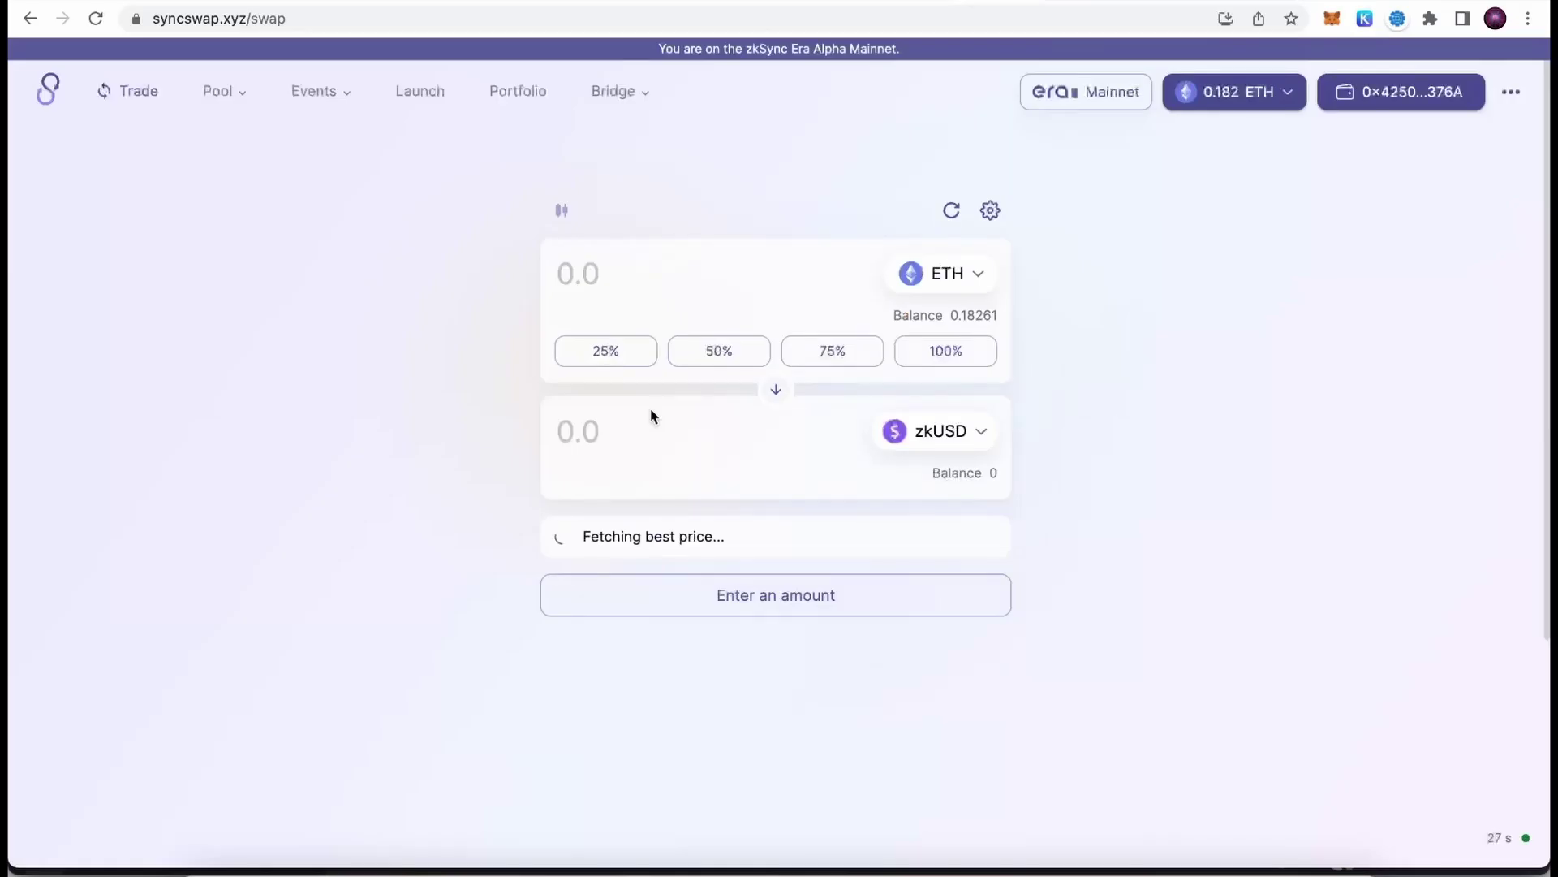
# Enter 0.027 ETH as the amount to sell.
pyautogui.click(638, 268)
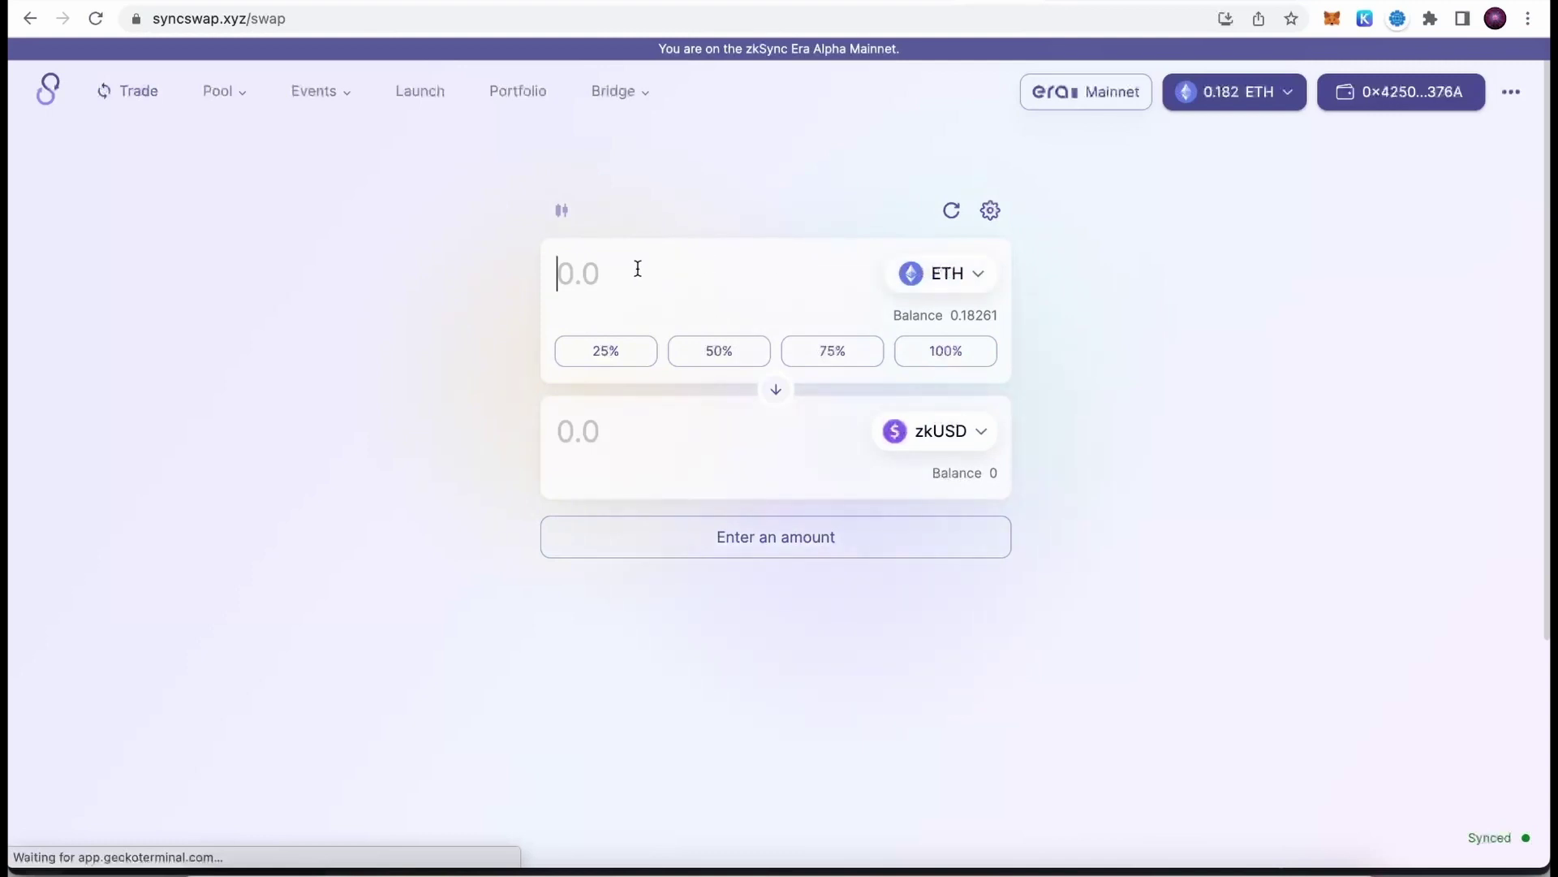
pyautogui.write('0')
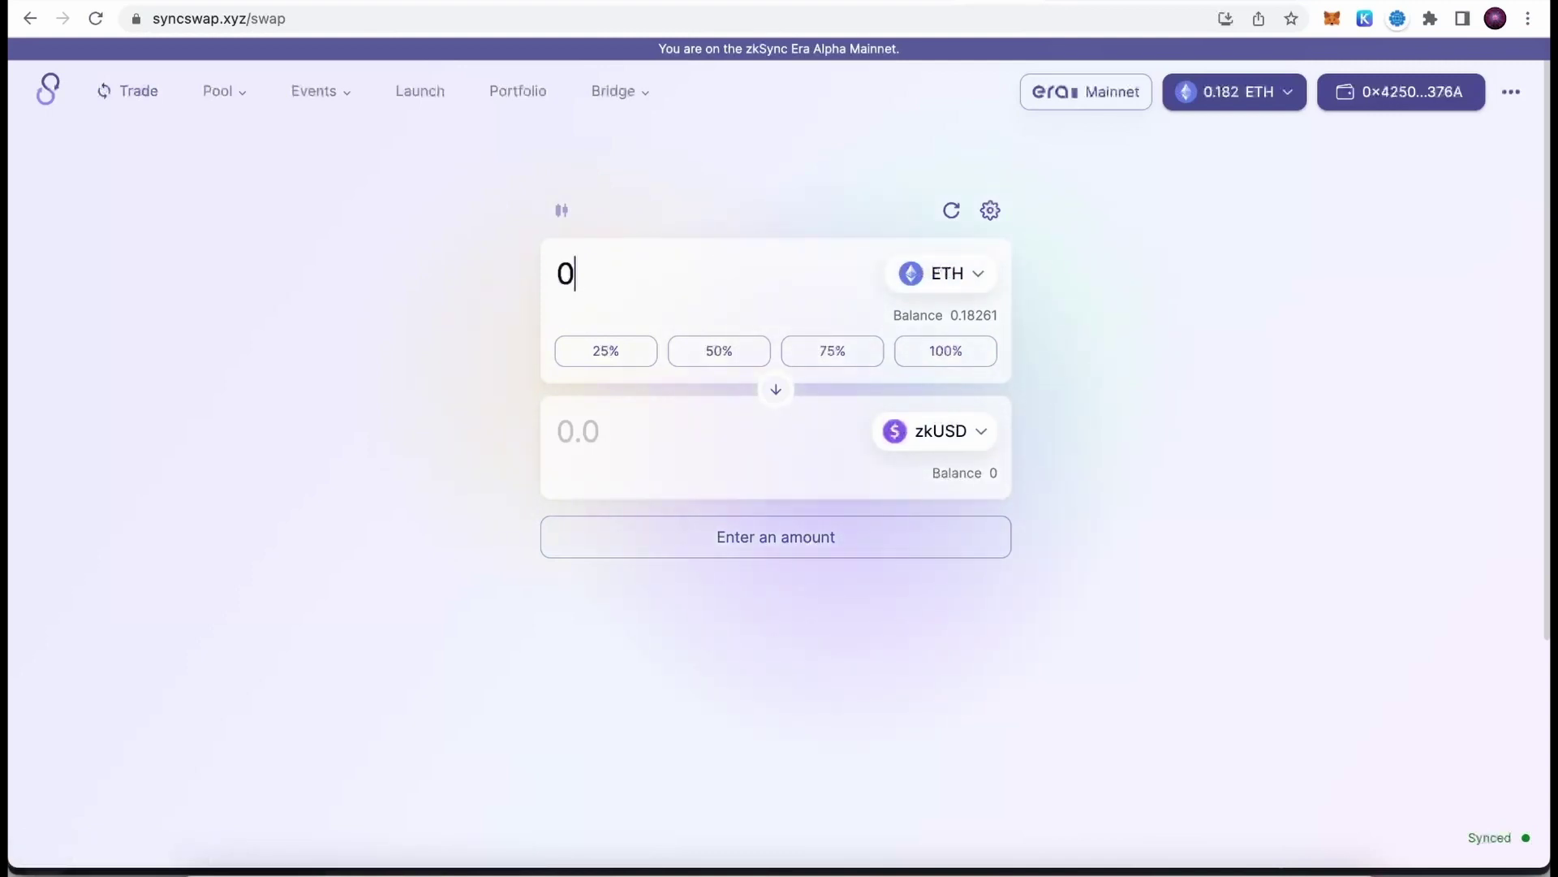
pyautogui.press('BackSpace')
pyautogui.write('0.01')
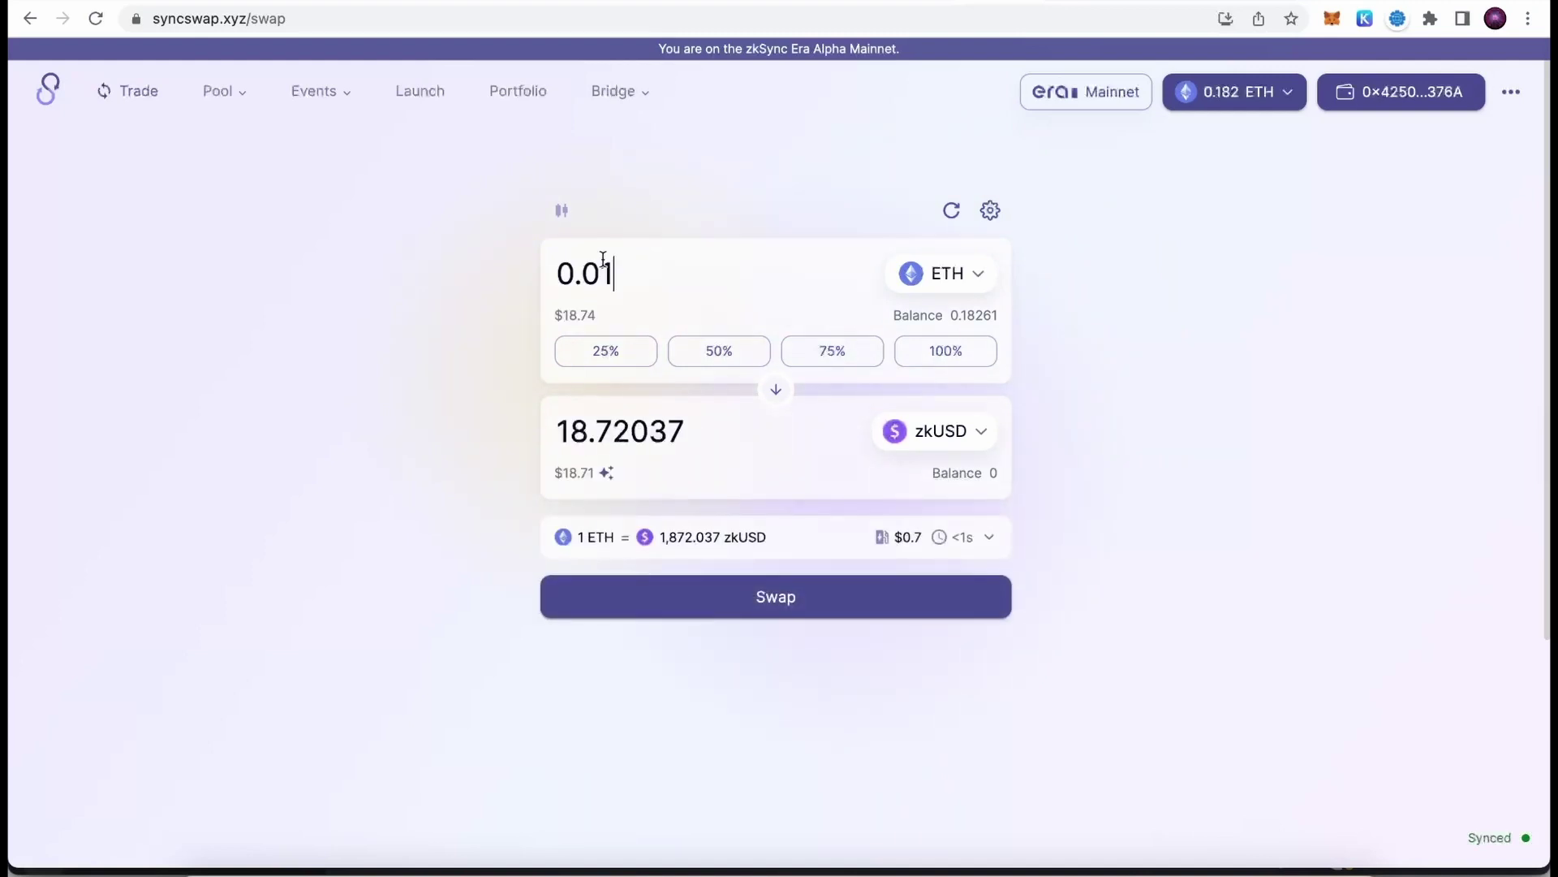
pyautogui.press('BackSpace')
pyautogui.write('23')
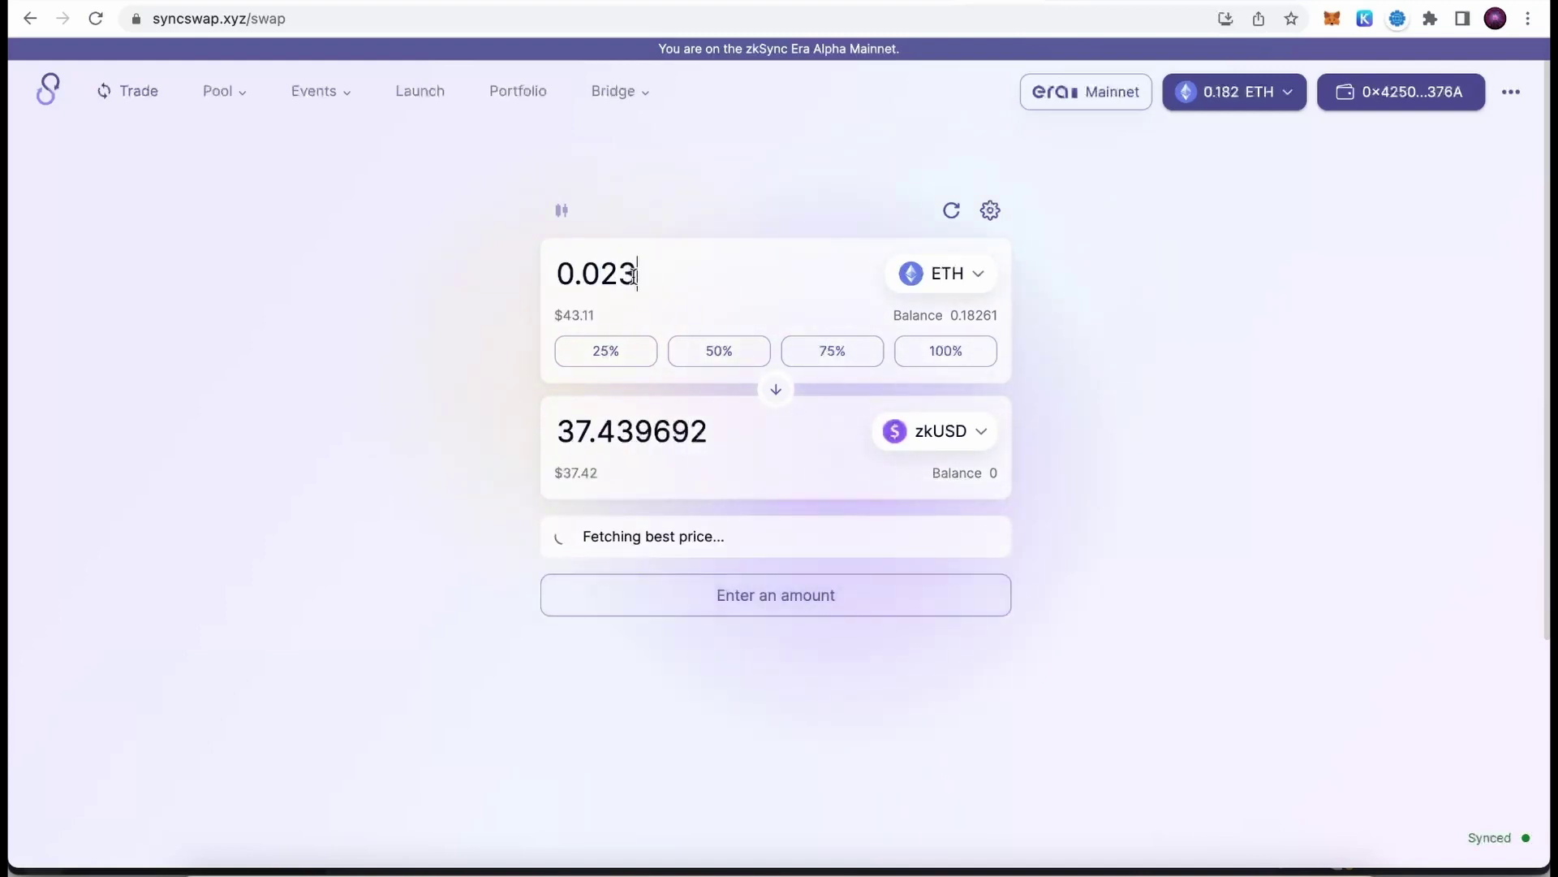
pyautogui.click(623, 272)
pyautogui.press('Delete')
pyautogui.write('7')
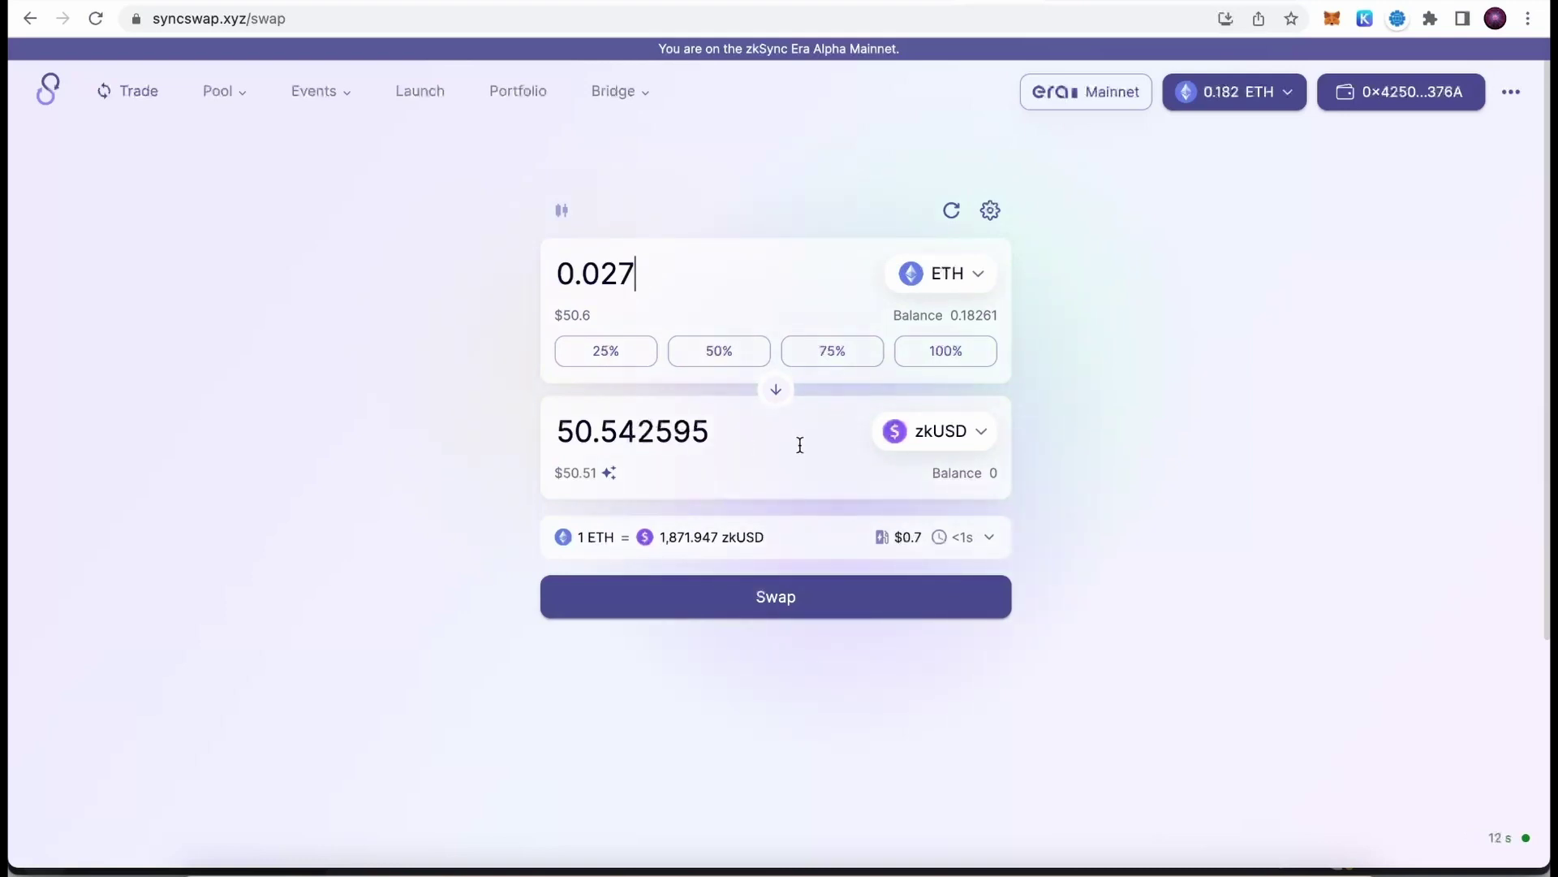
# Swap the 0.027 ETH for about 50.54 zkUSD, confirm in MetaMask, and return to Goal3.
pyautogui.click(779, 598)
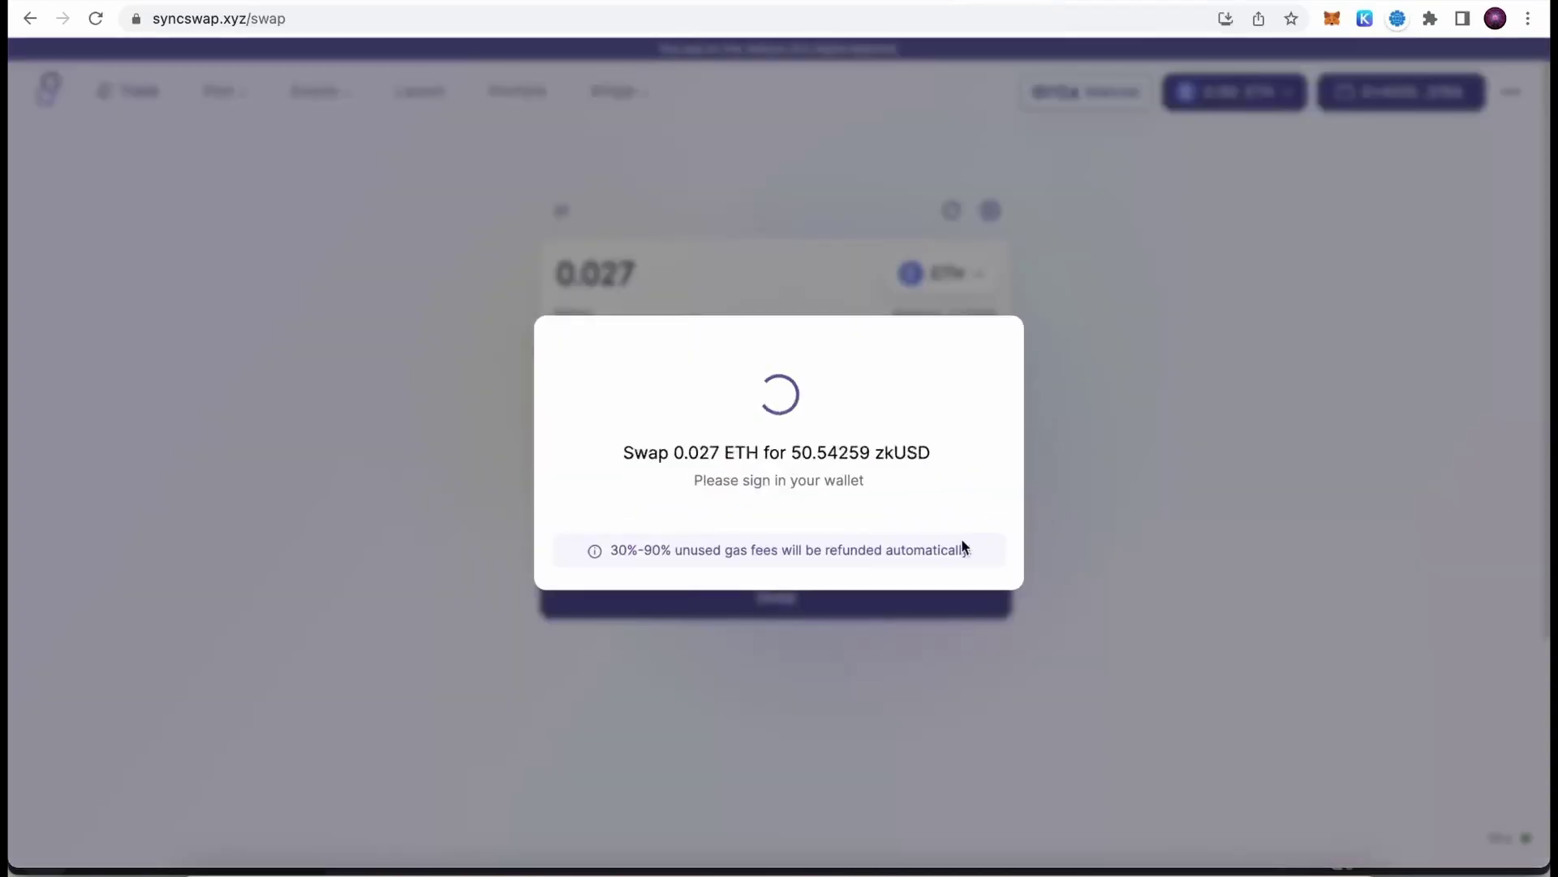
pyautogui.click(1457, 552)
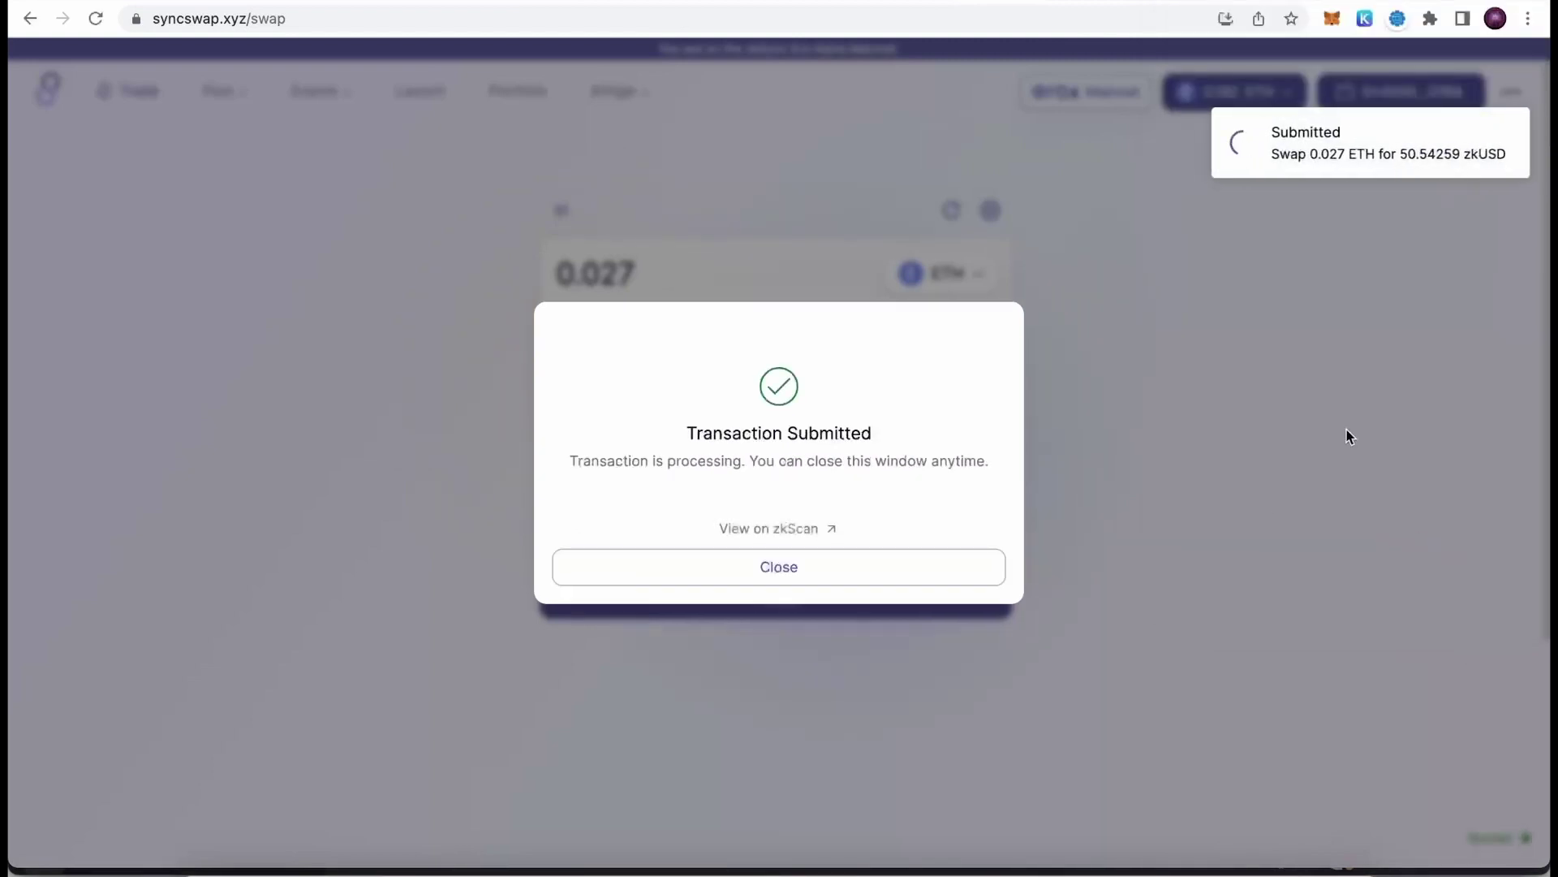
pyautogui.click(1117, 494)
pyautogui.click(1025, 2)
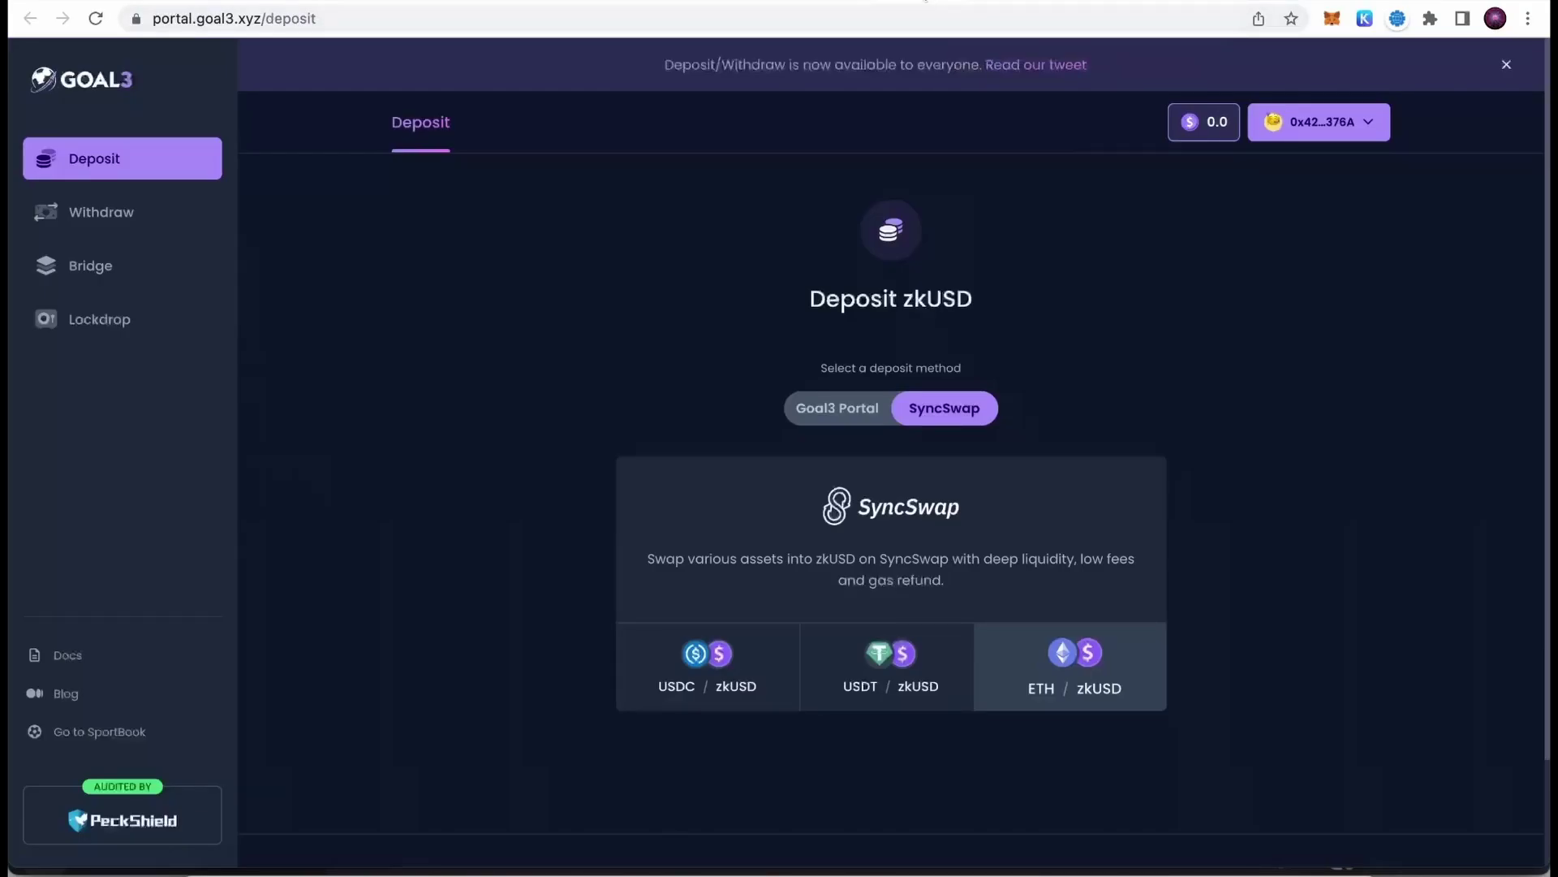
# Dismiss Goal3's balance popup and go back to the Soccer matches list.
pyautogui.click(1025, 2)
pyautogui.click(598, 363)
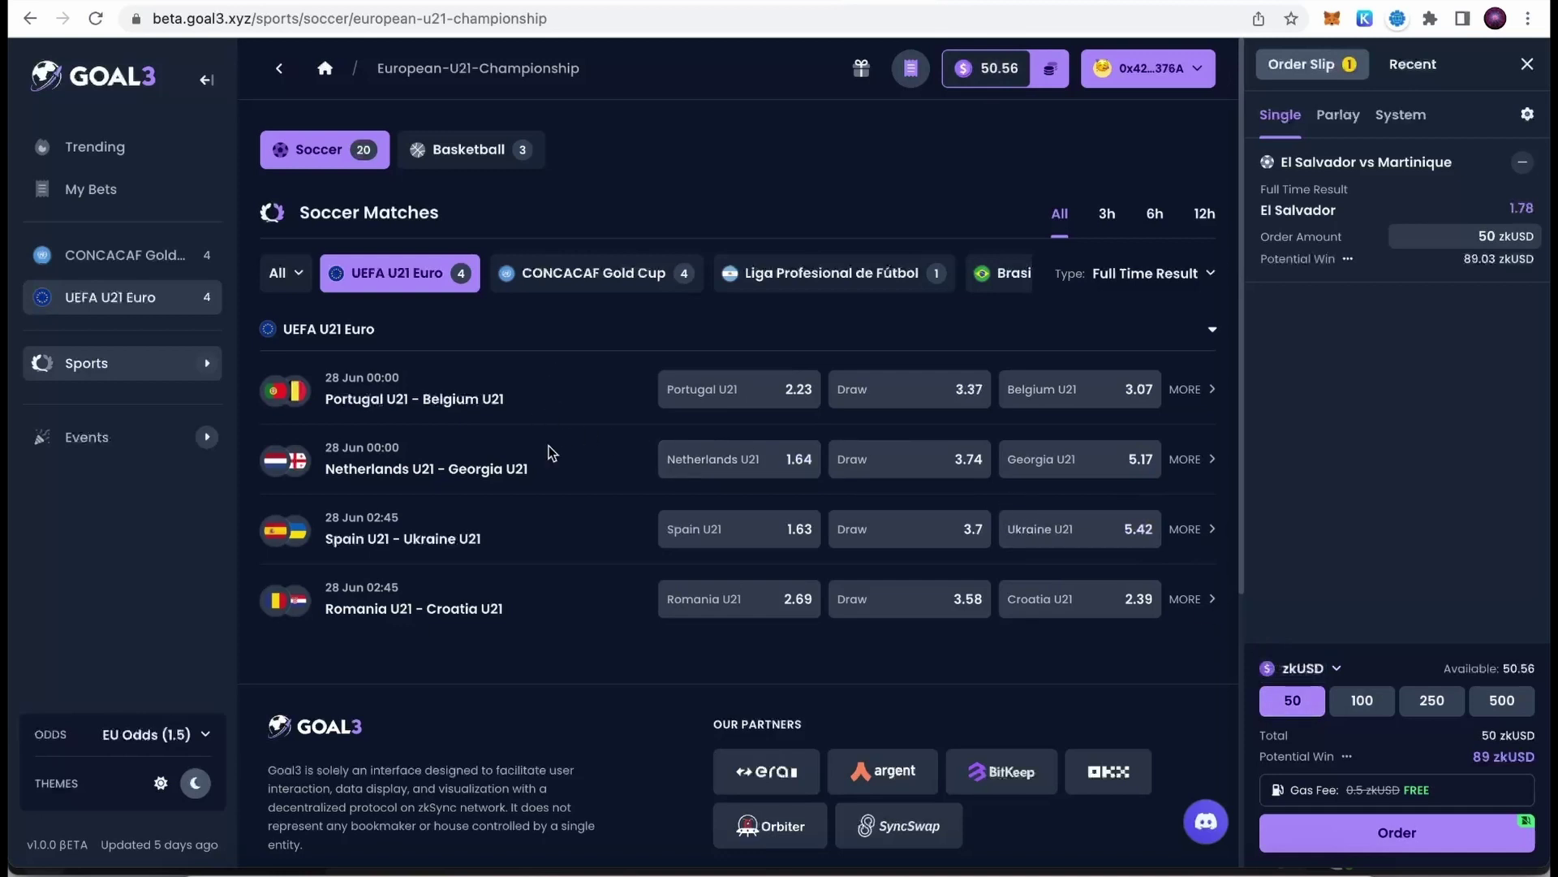
pyautogui.hotkey('alt', 'Left')
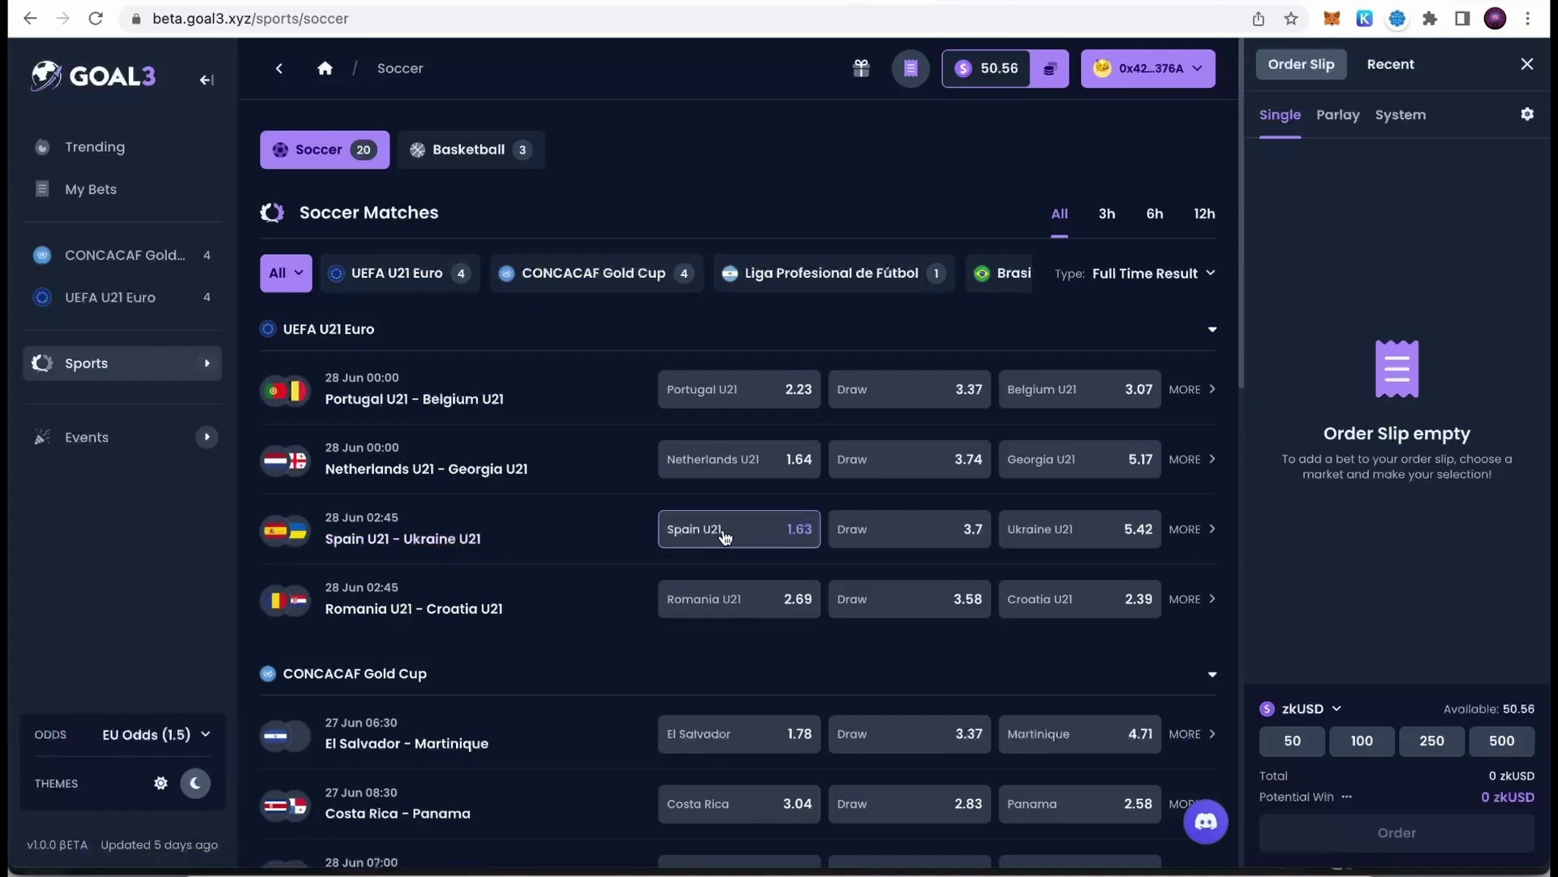
# Add a 50 zkUSD single bet on Netherlands U21 at 1.64 odds, for a potential win of 81.90 zkUSD.
pyautogui.click(769, 461)
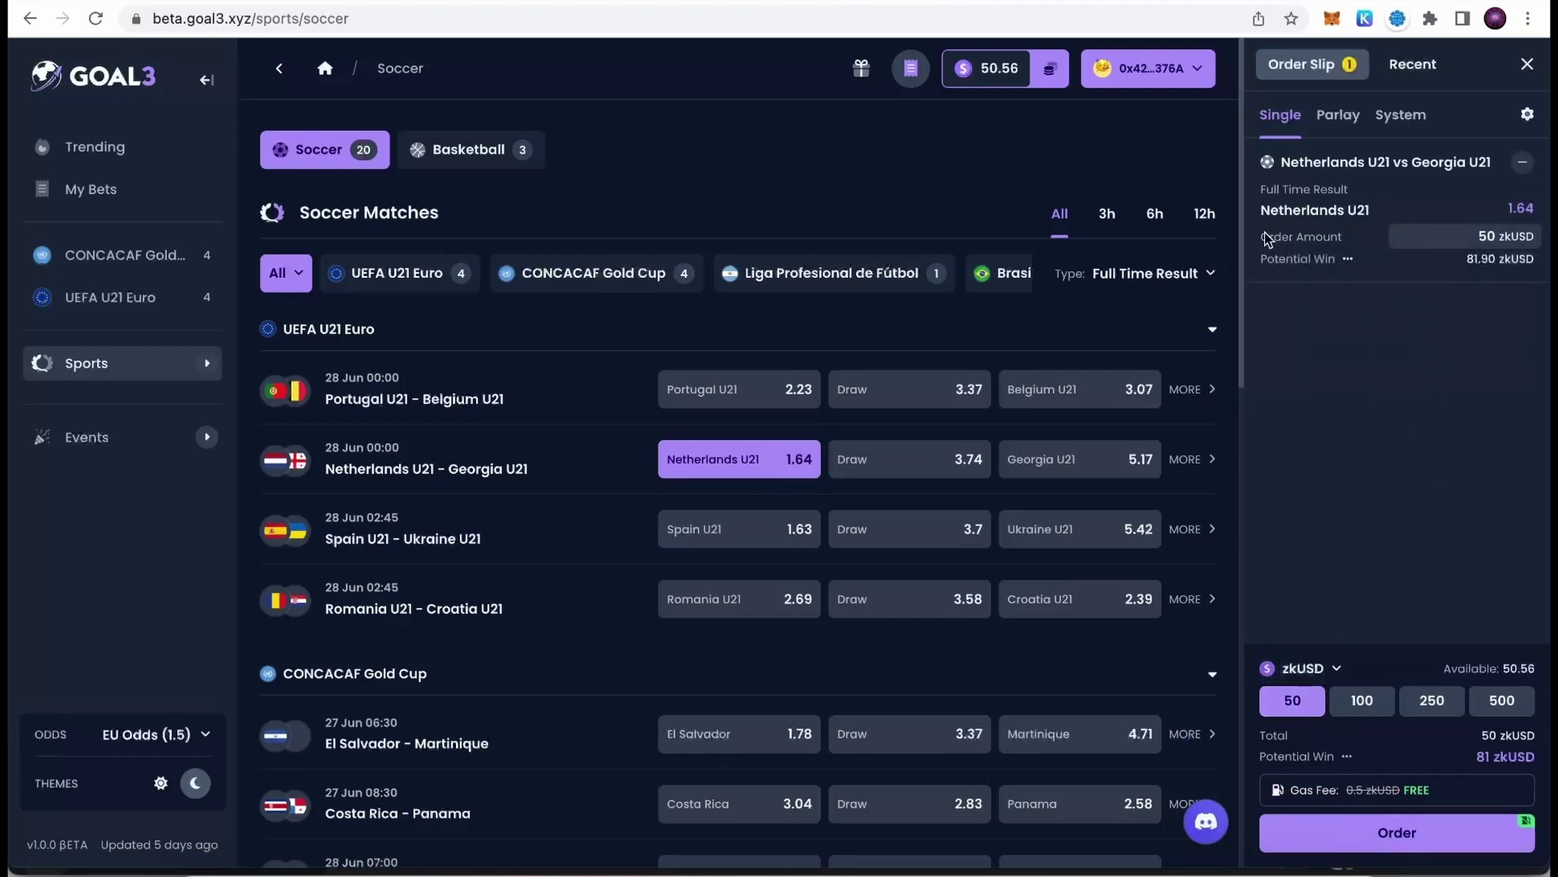
pyautogui.doubleClick(1511, 232)
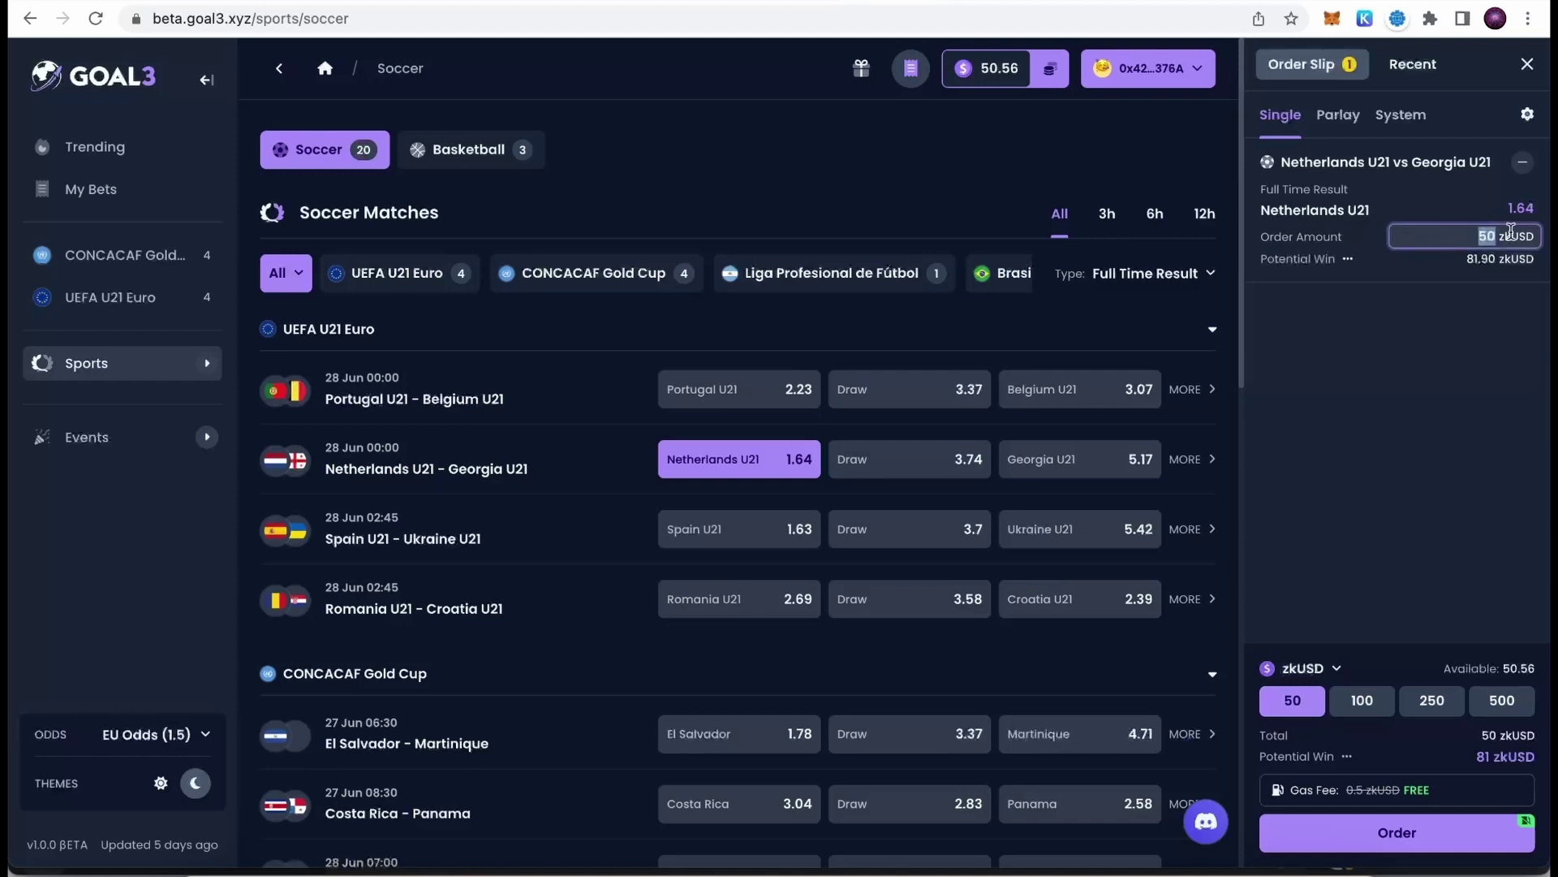
pyautogui.click(1514, 297)
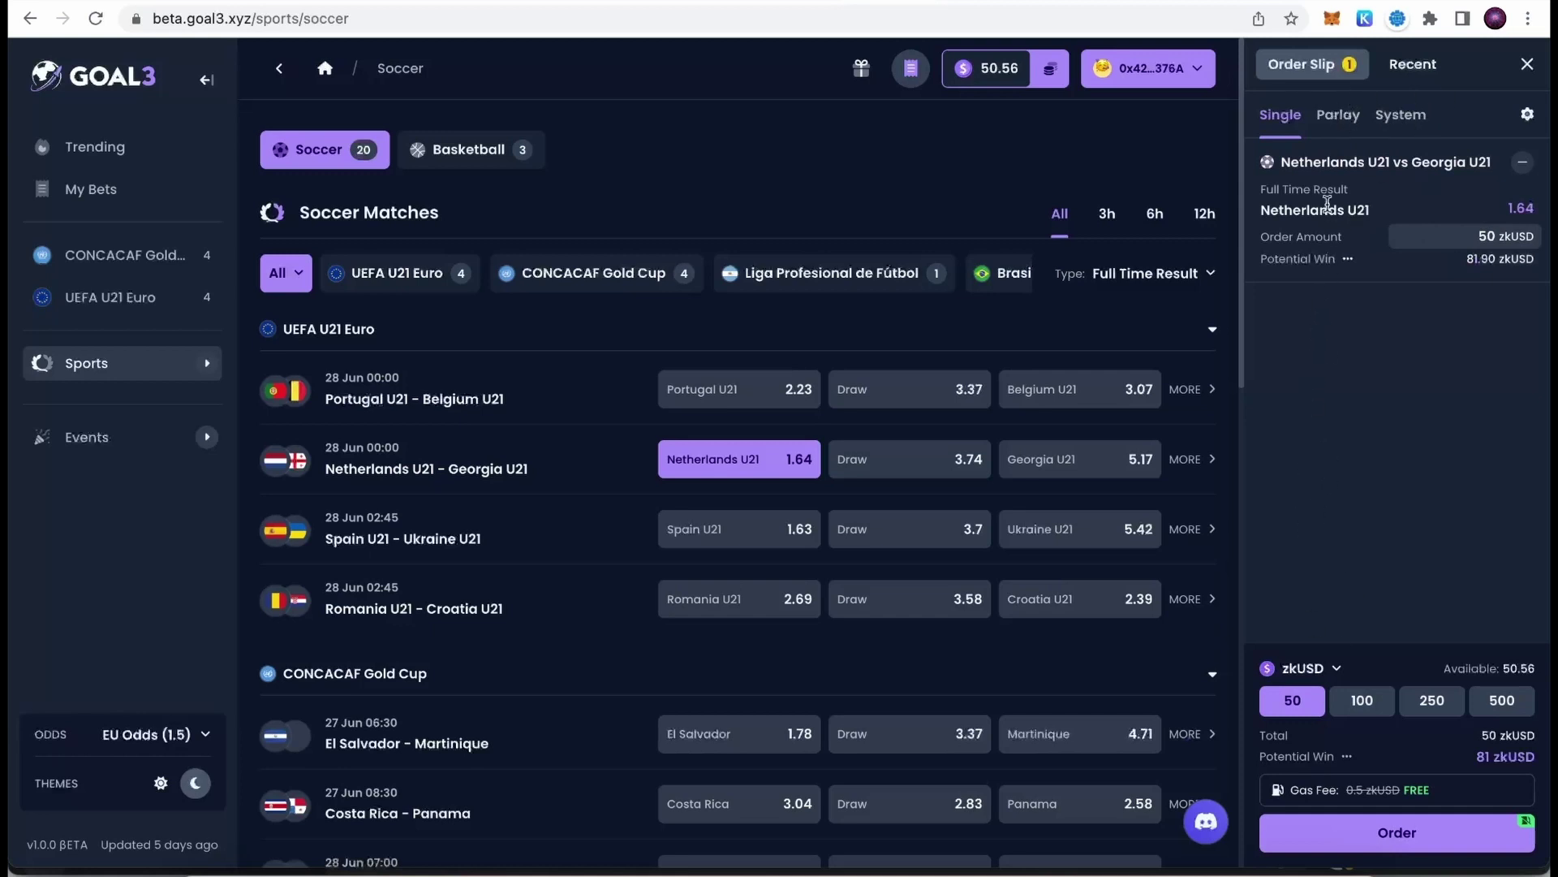
# Submit the 50 zkUSD Netherlands U21 order and sign the MetaMask signature request.
pyautogui.click(1388, 835)
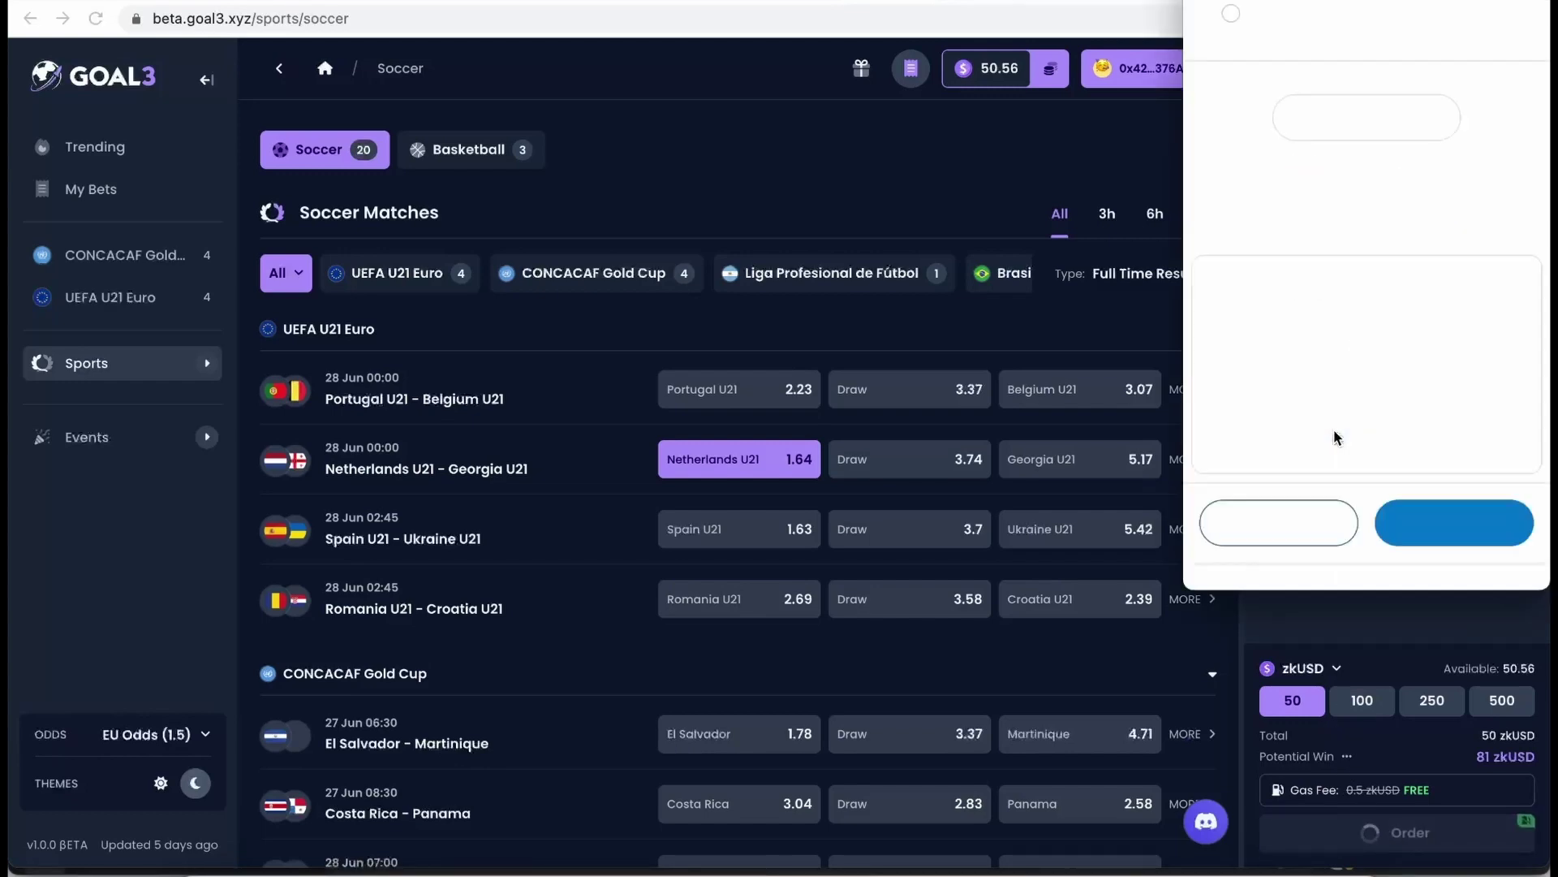
pyautogui.scroll(-10, 1400, 396)
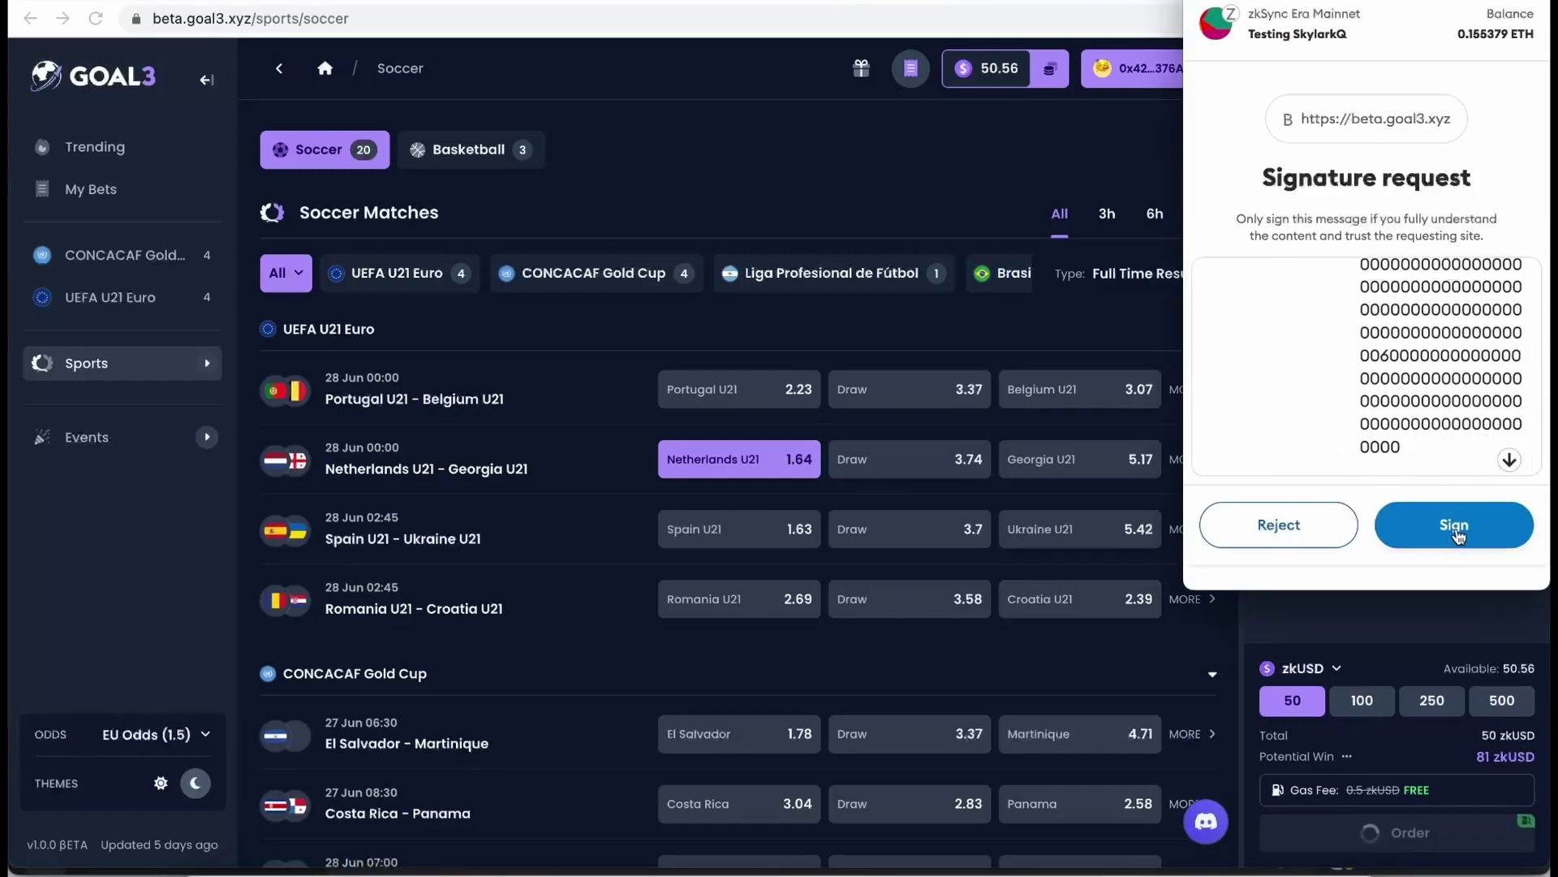
pyautogui.click(1458, 534)
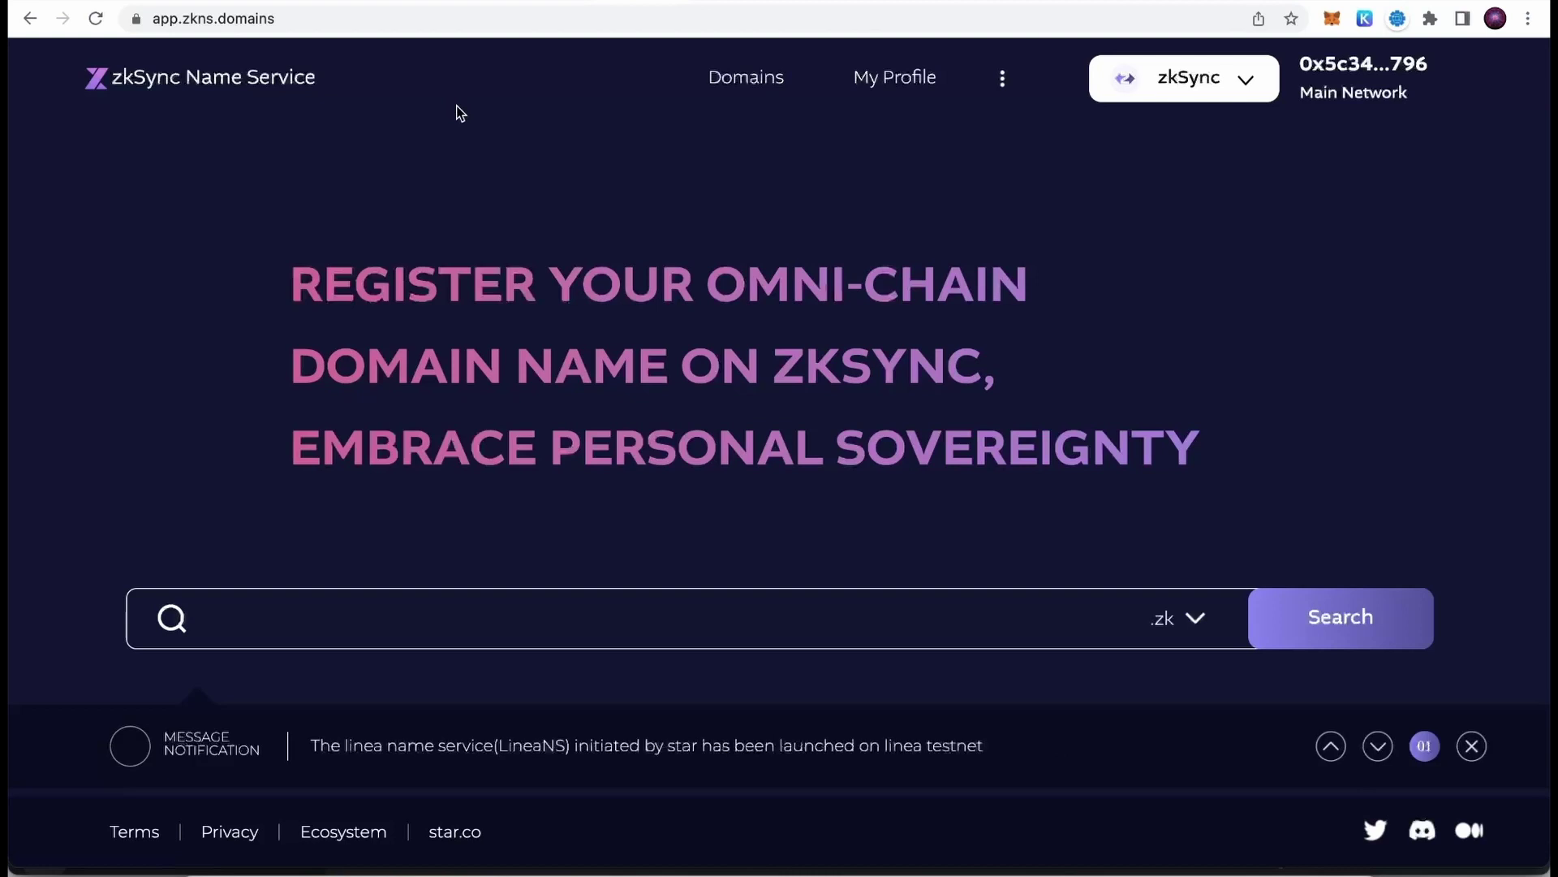
# Look up 'elysian' with the .zk suffix and confirm elysian.zk is available.
pyautogui.click(1194, 619)
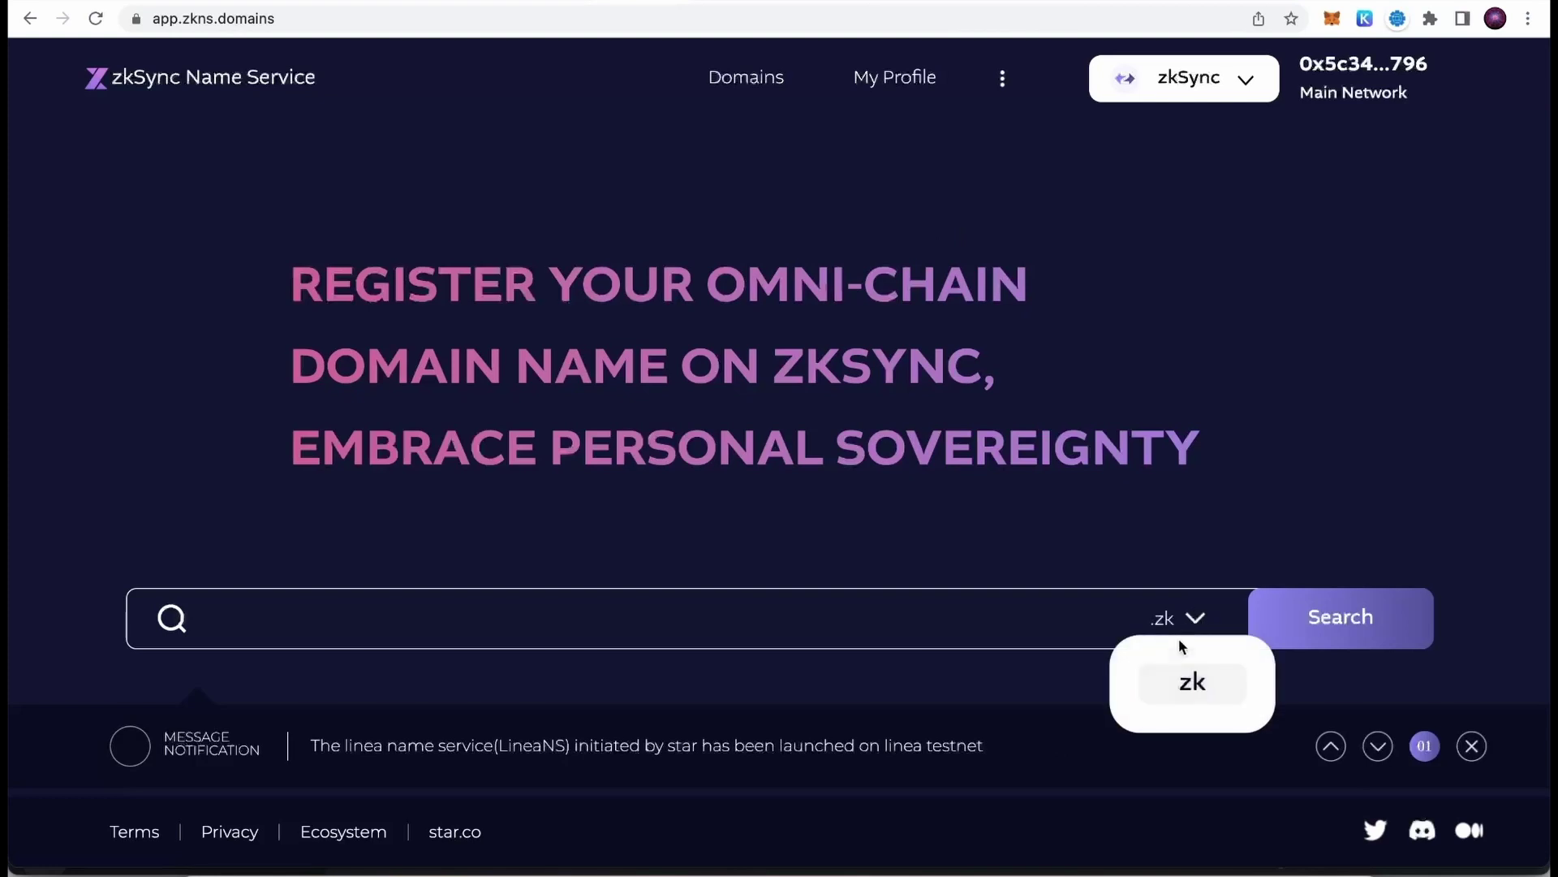
pyautogui.click(1195, 686)
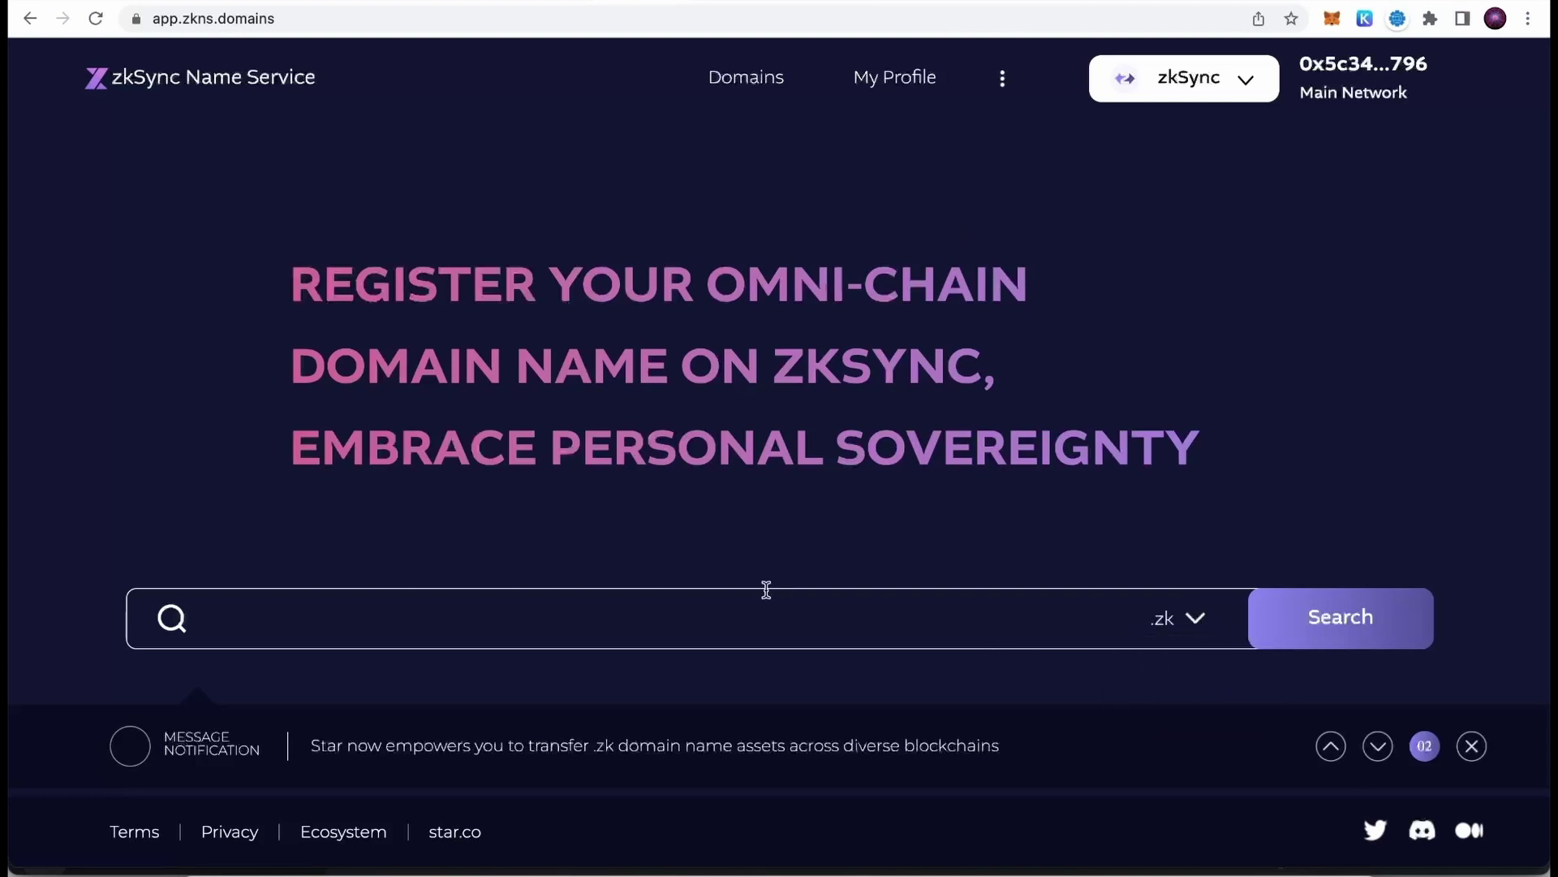
pyautogui.click(706, 611)
pyautogui.write('elysia')
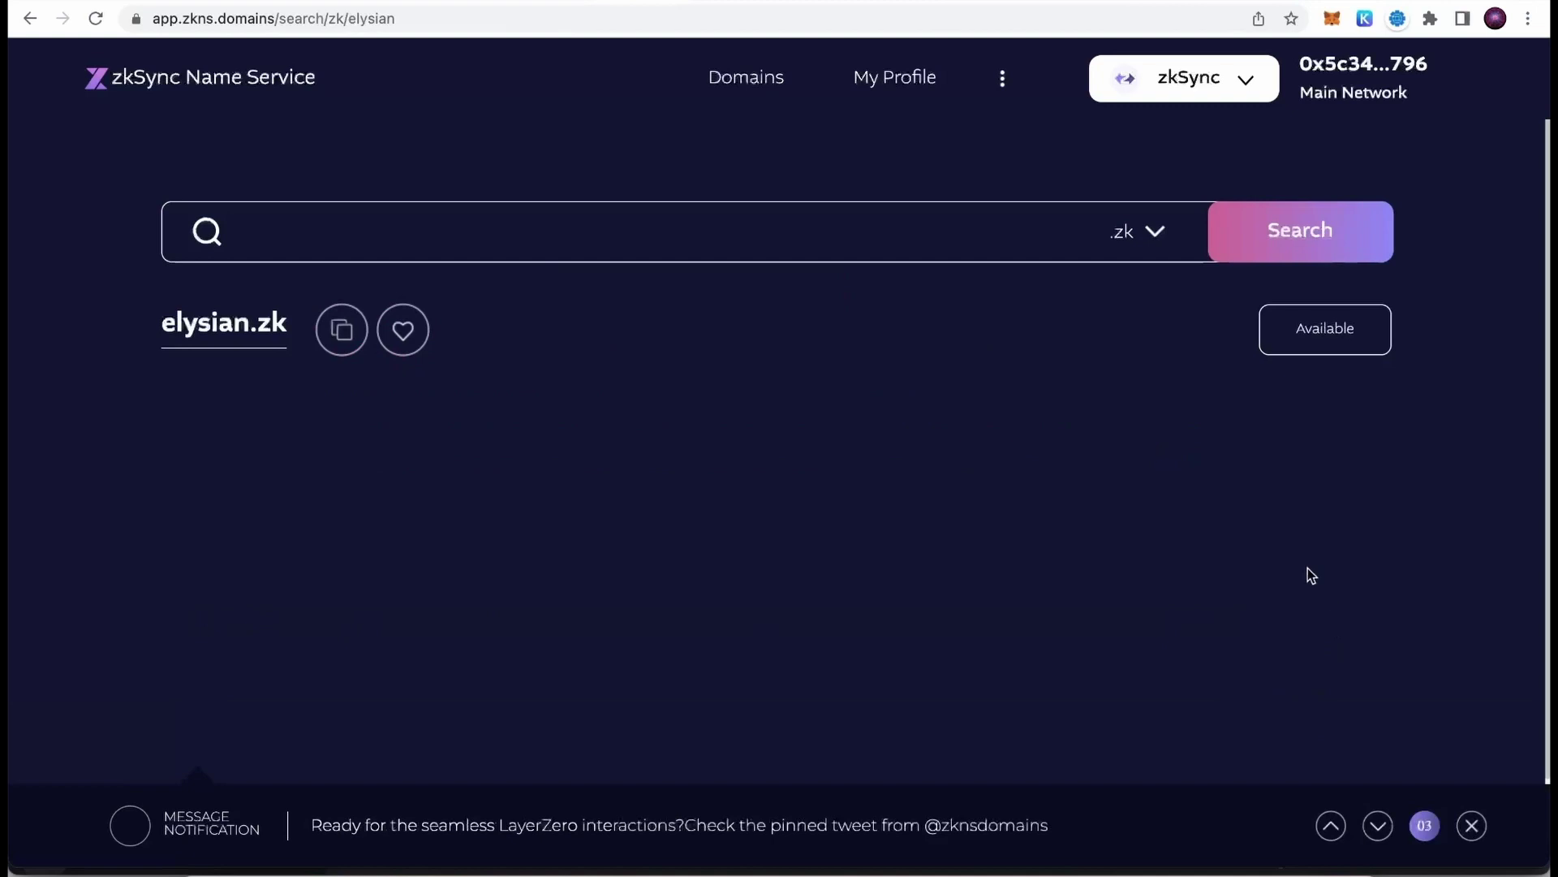
pyautogui.click(1336, 633)
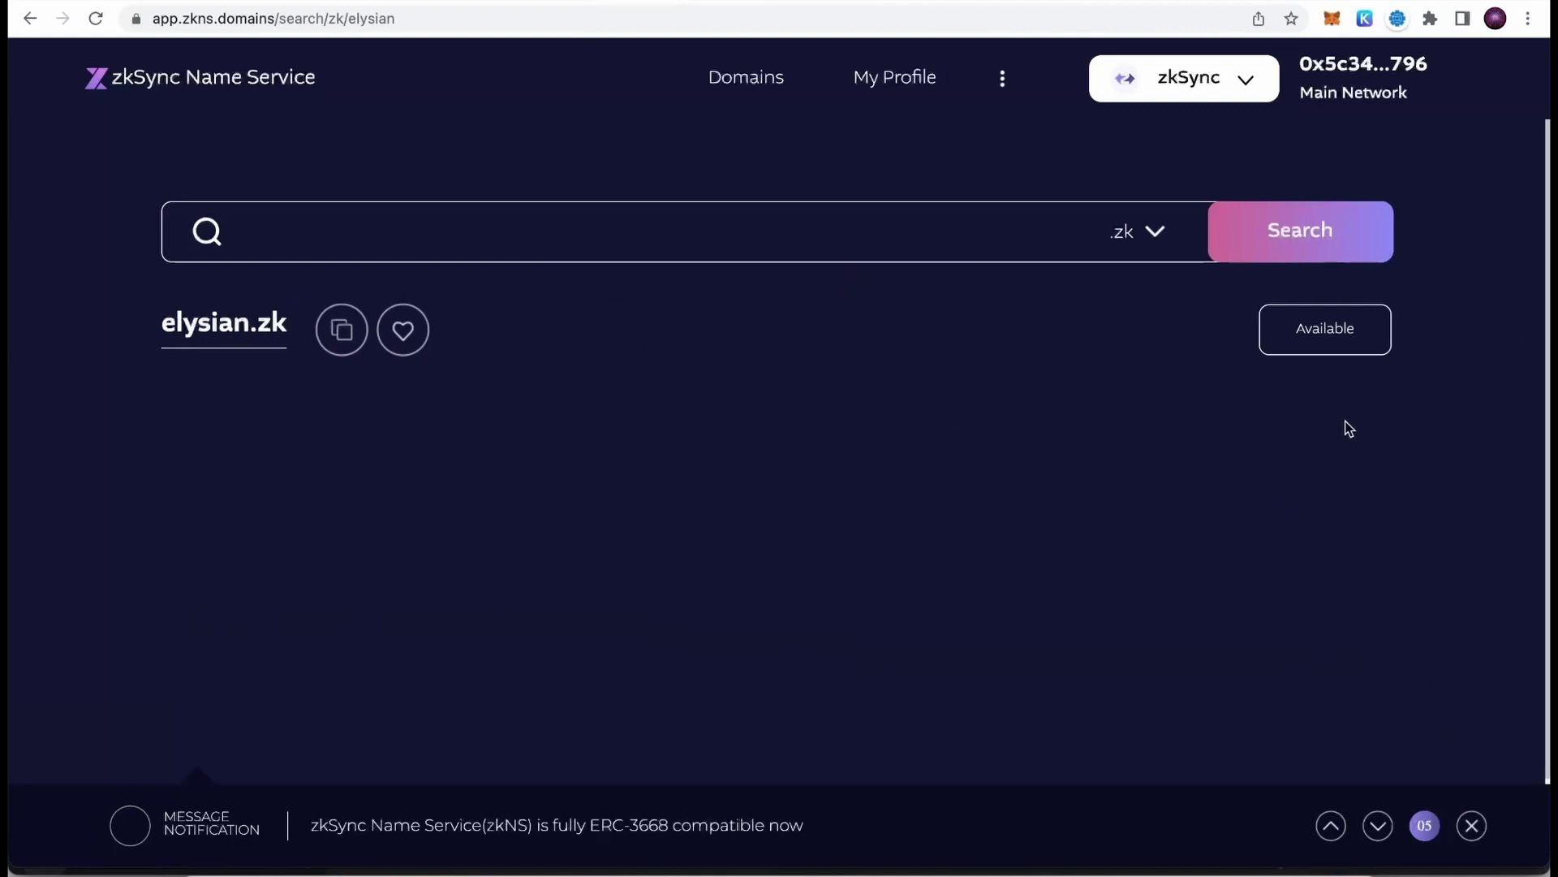
# Open the elysian.zk registration page and adjust the registration period up and down.
pyautogui.click(208, 332)
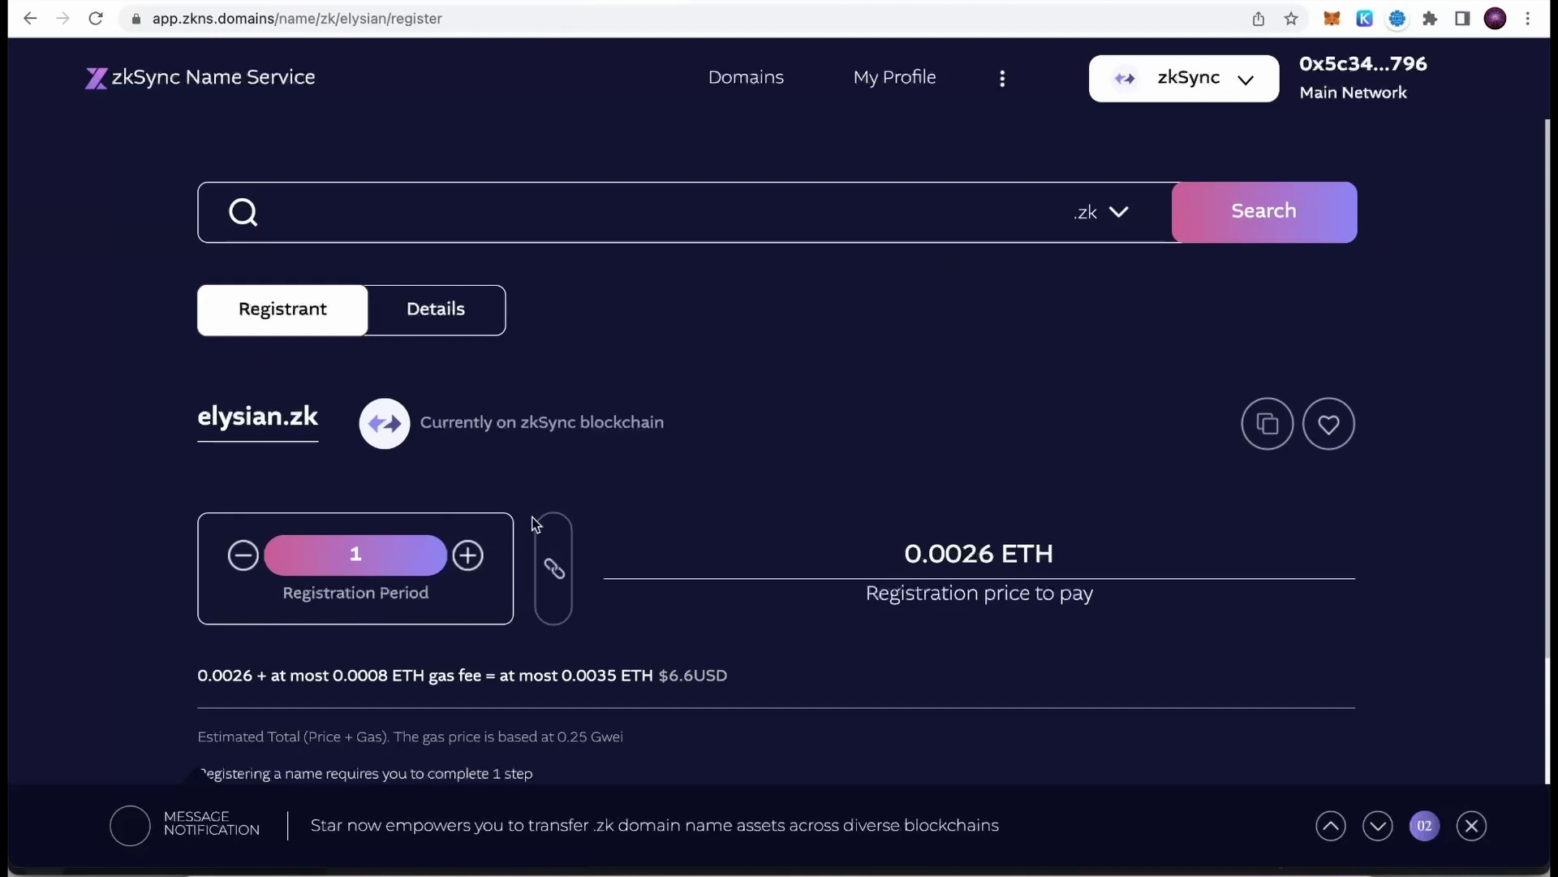
pyautogui.doubleClick(468, 556)
pyautogui.tripleClick(467, 557)
pyautogui.tripleClick(468, 556)
pyautogui.doubleClick(467, 557)
pyautogui.click(243, 555)
pyautogui.tripleClick(243, 555)
pyautogui.doubleClick(243, 555)
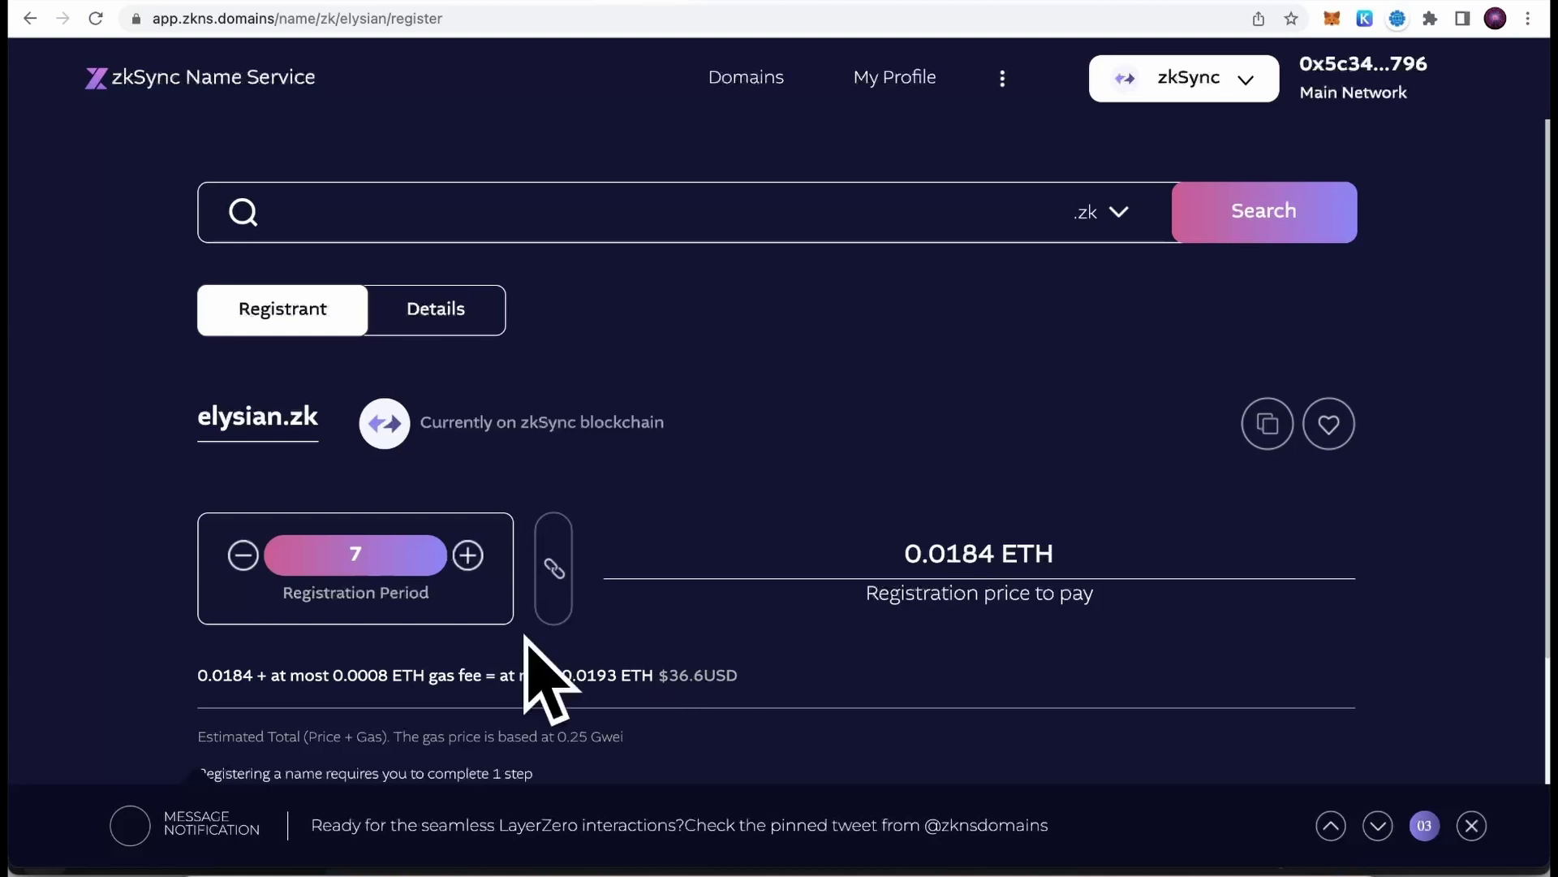
pyautogui.doubleClick(243, 555)
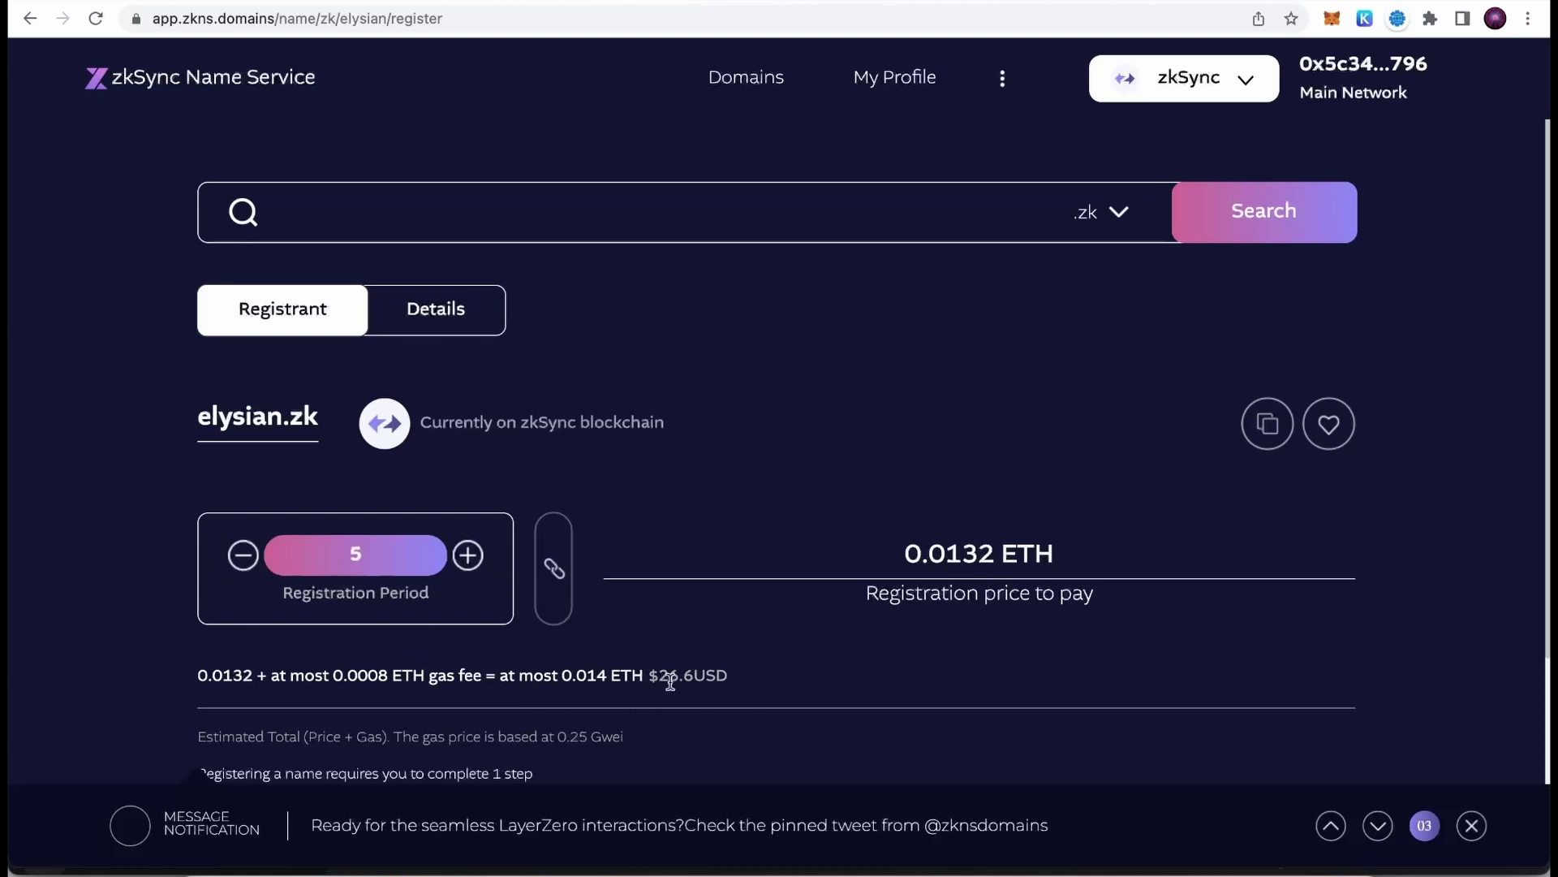
pyautogui.doubleClick(243, 555)
pyautogui.doubleClick(243, 555)
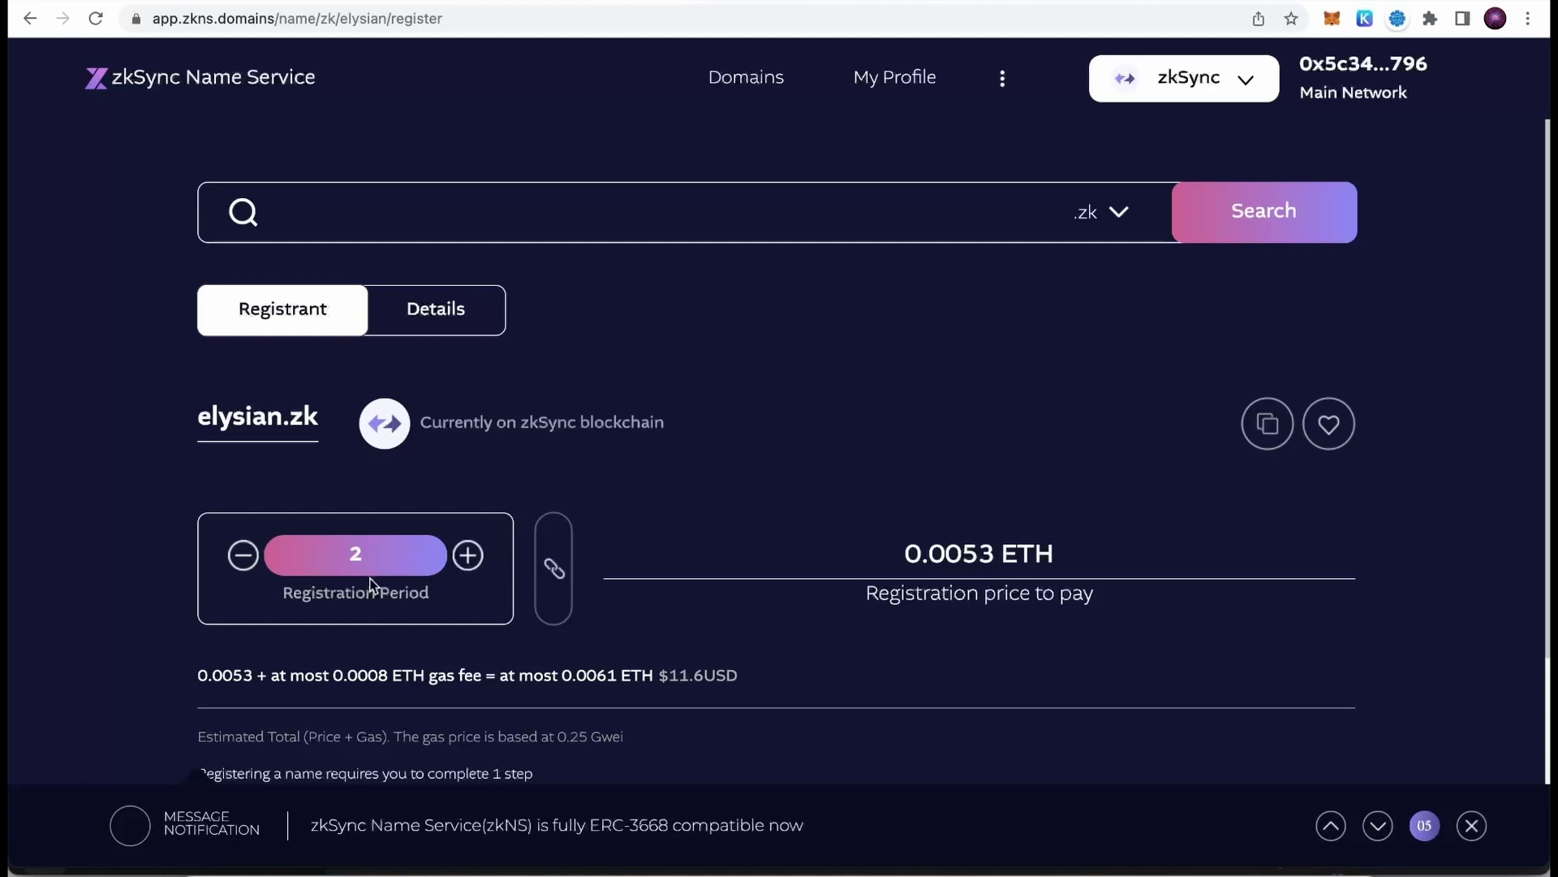
# Settle the registration period at 2, priced 0.0053 ETH with at most 0.0061 ETH total.
pyautogui.moveTo(240, 674); pyautogui.dragTo(738, 690)
pyautogui.click(745, 685)
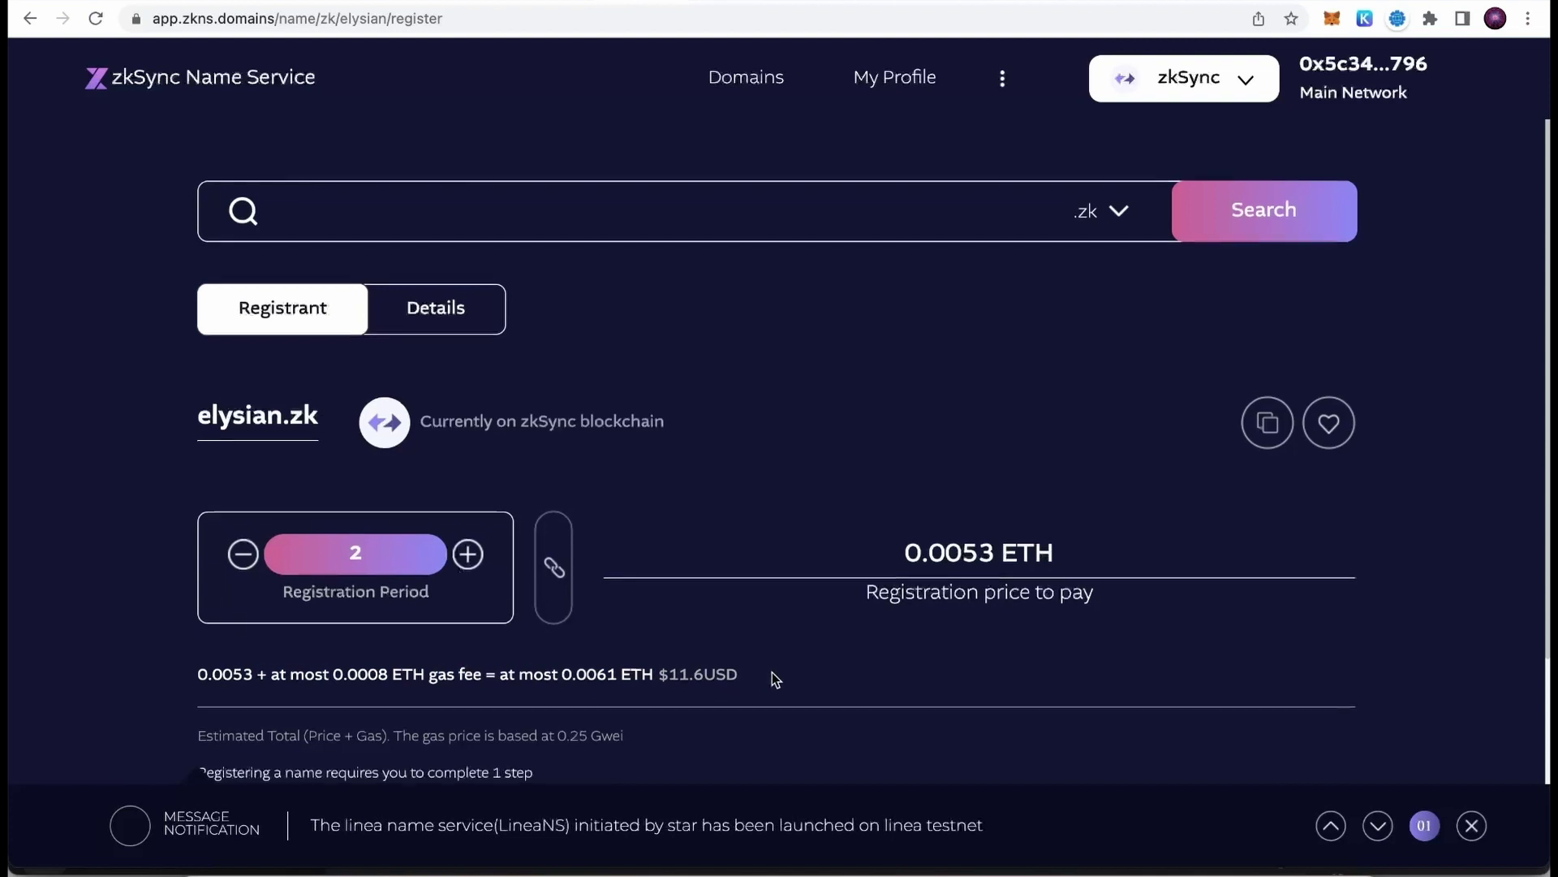
pyautogui.scroll(-3, 796, 631)
pyautogui.click(243, 441)
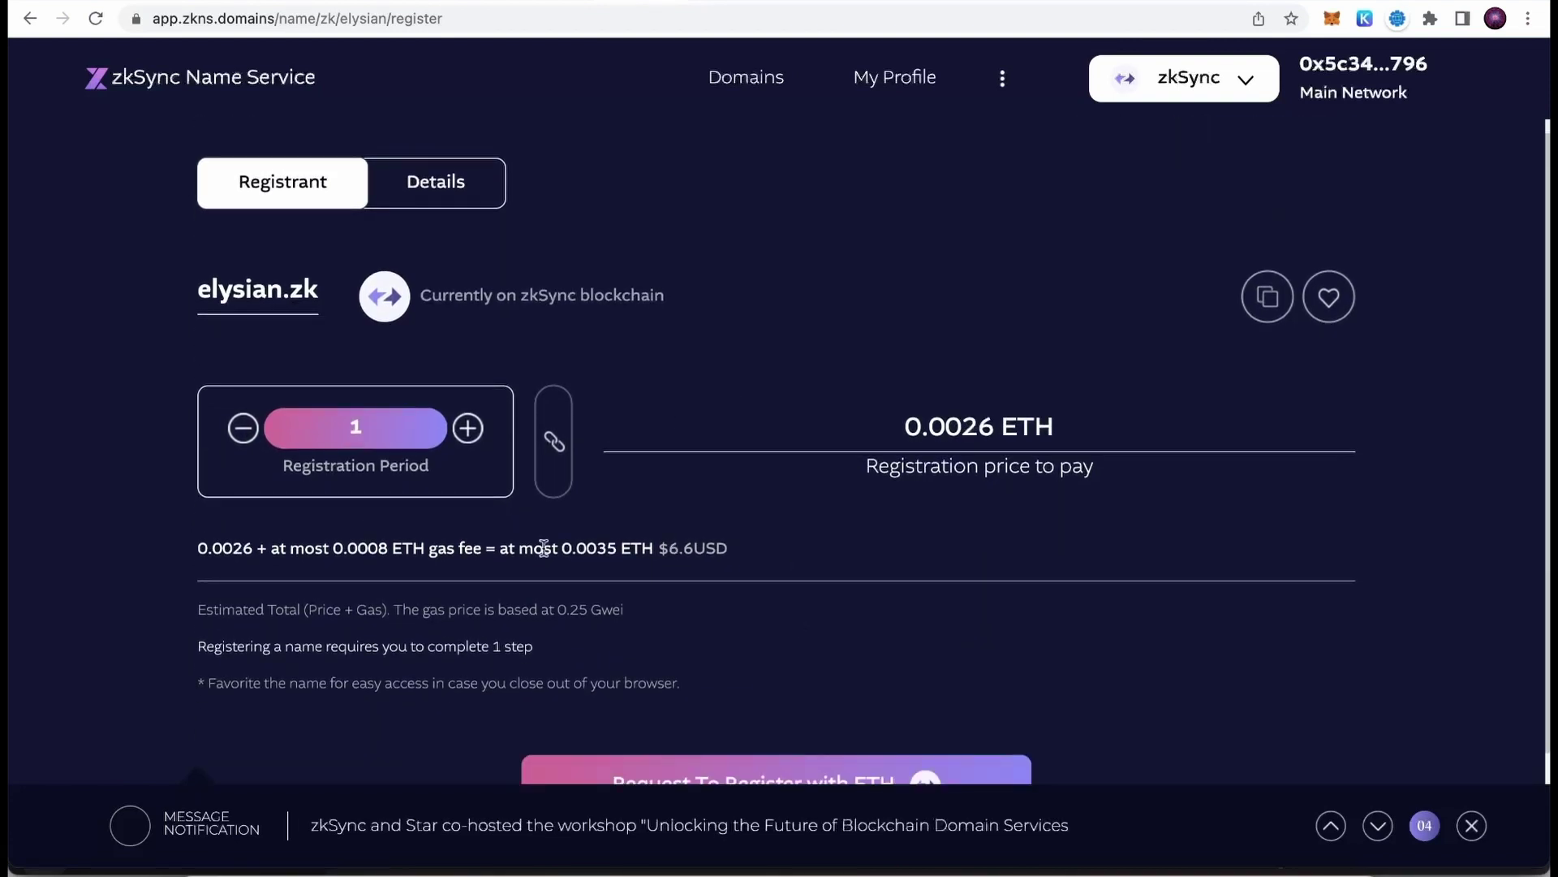
pyautogui.click(469, 429)
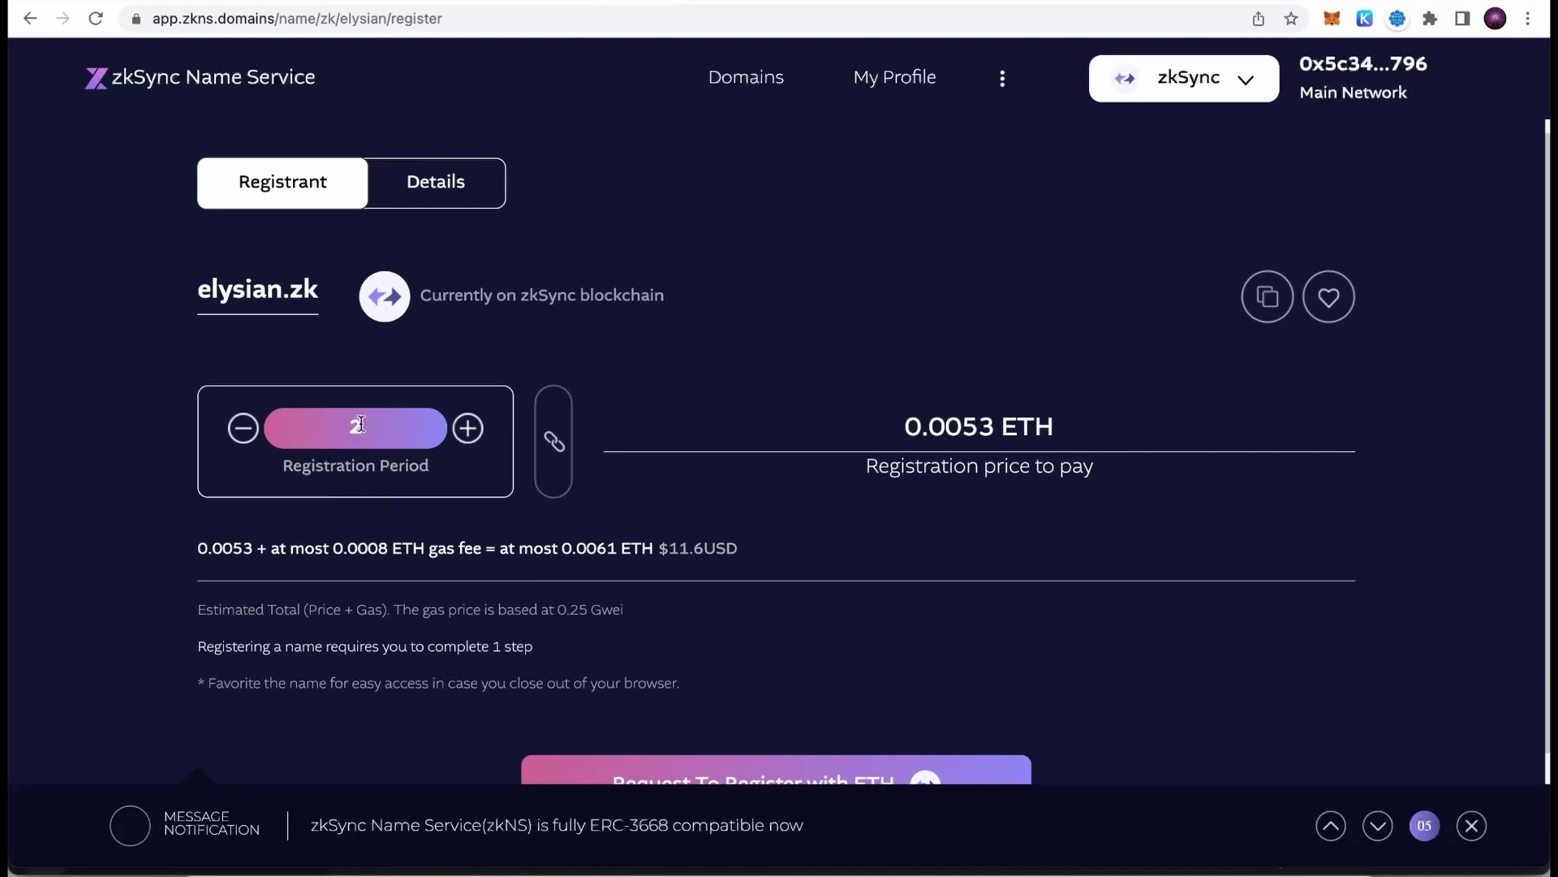
pyautogui.scroll(-2, 360, 425)
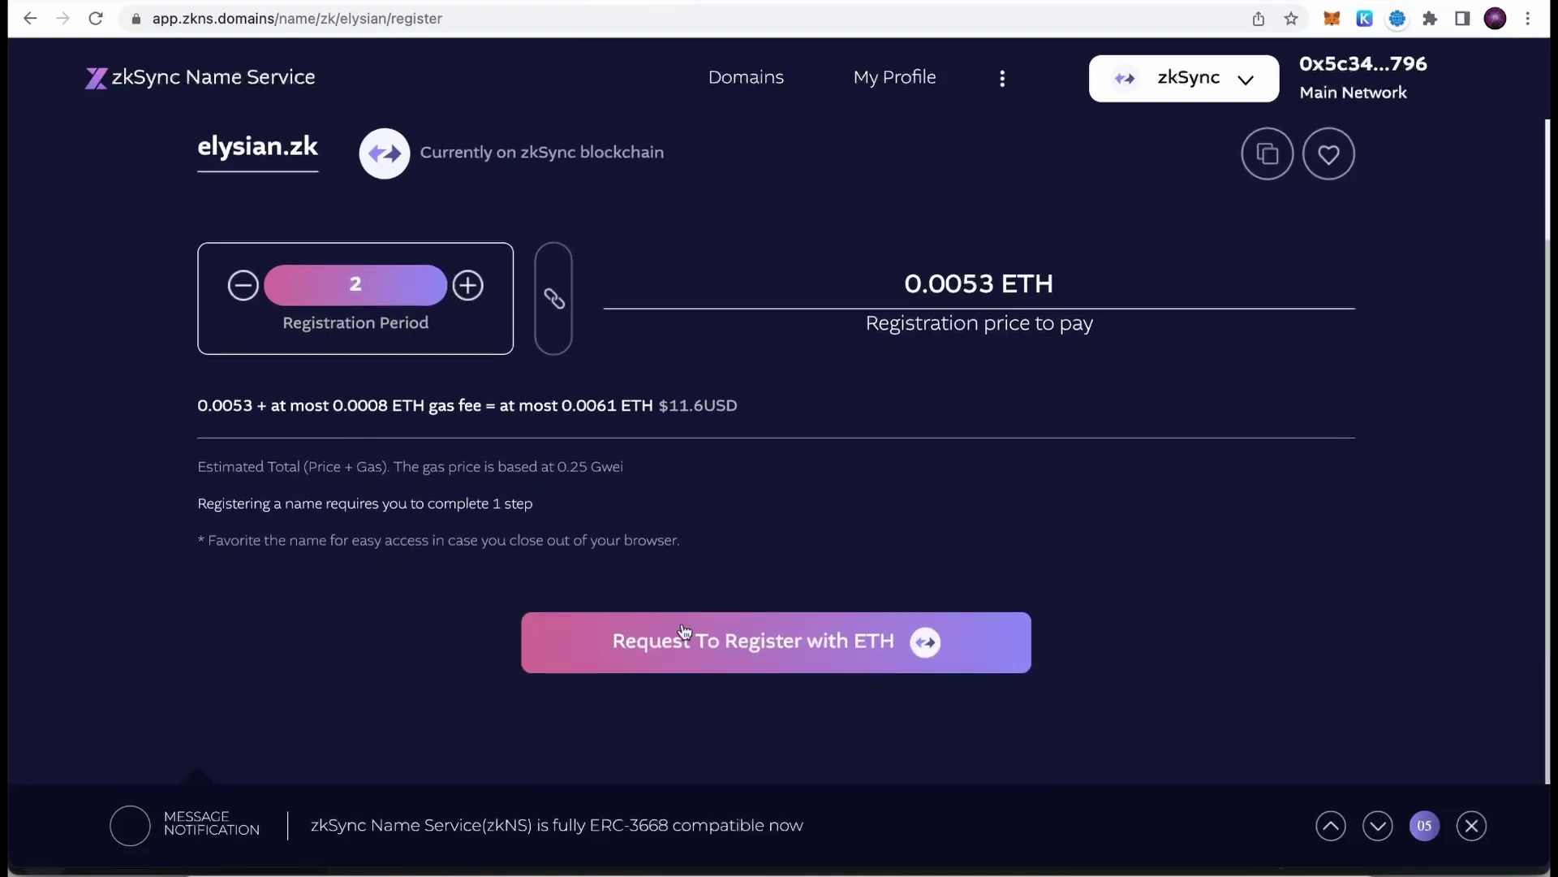
# Register elysian.zk paid in ETH, confirming the MetaMask transaction and dismissing the success notice.
pyautogui.click(894, 654)
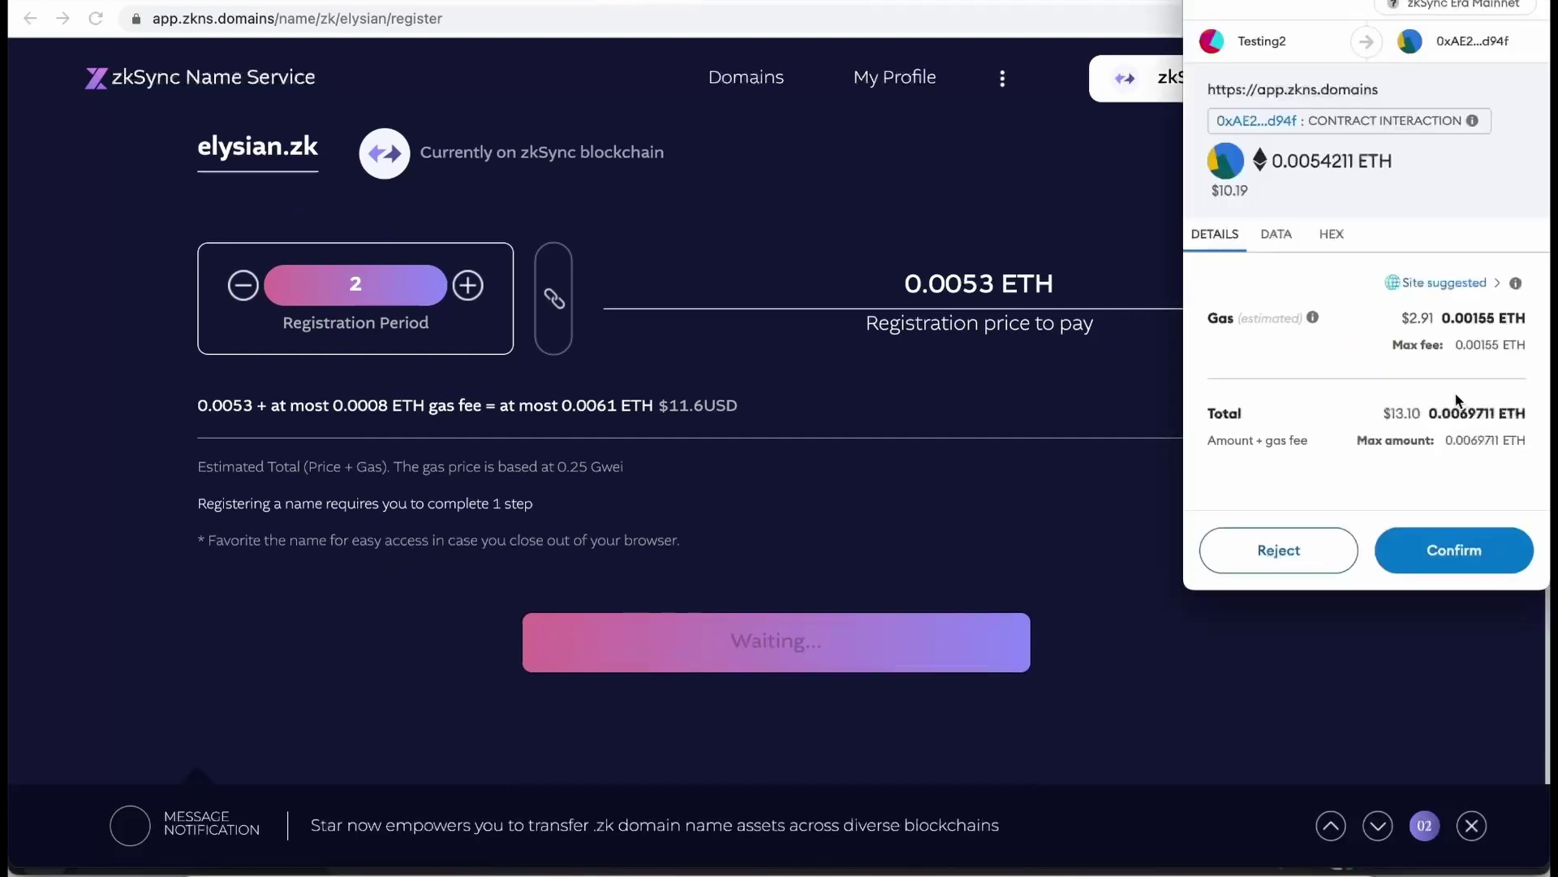
pyautogui.click(1435, 571)
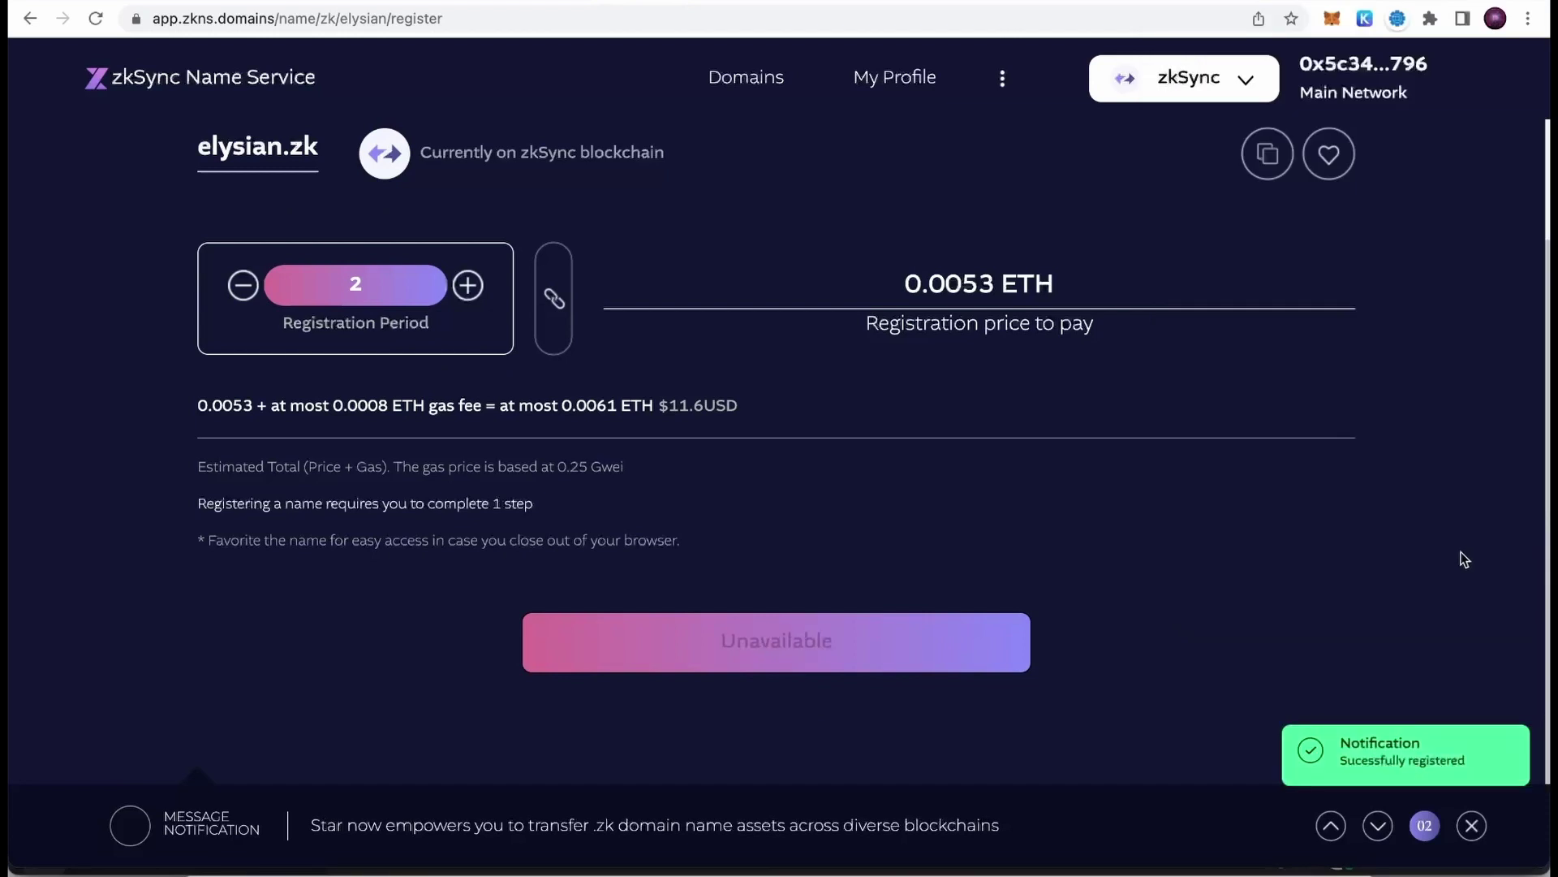
pyautogui.click(1337, 752)
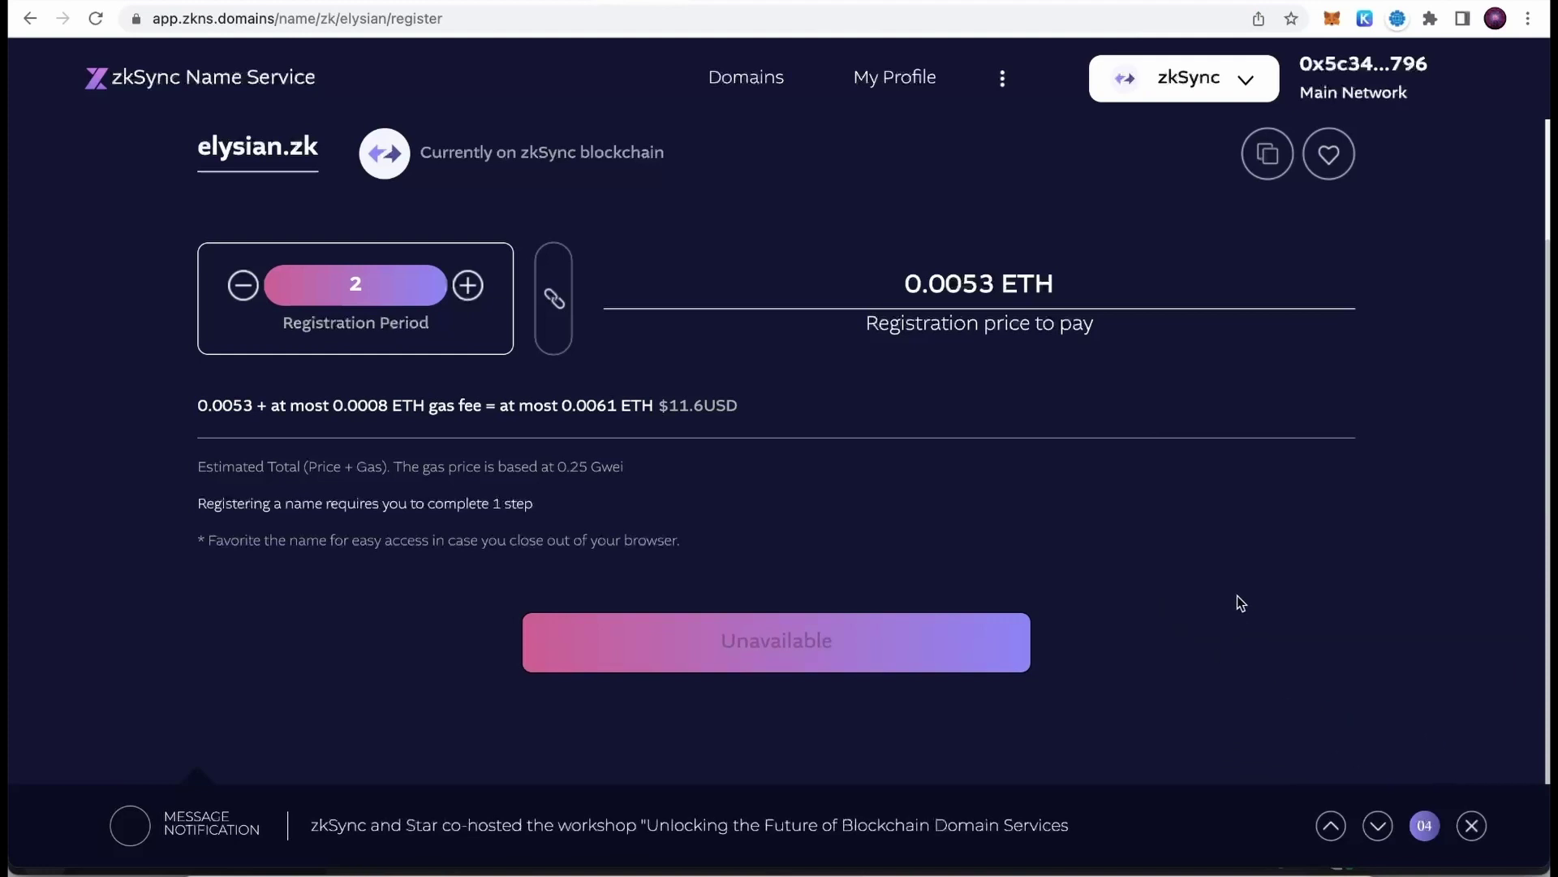
pyautogui.scroll(3, 1238, 599)
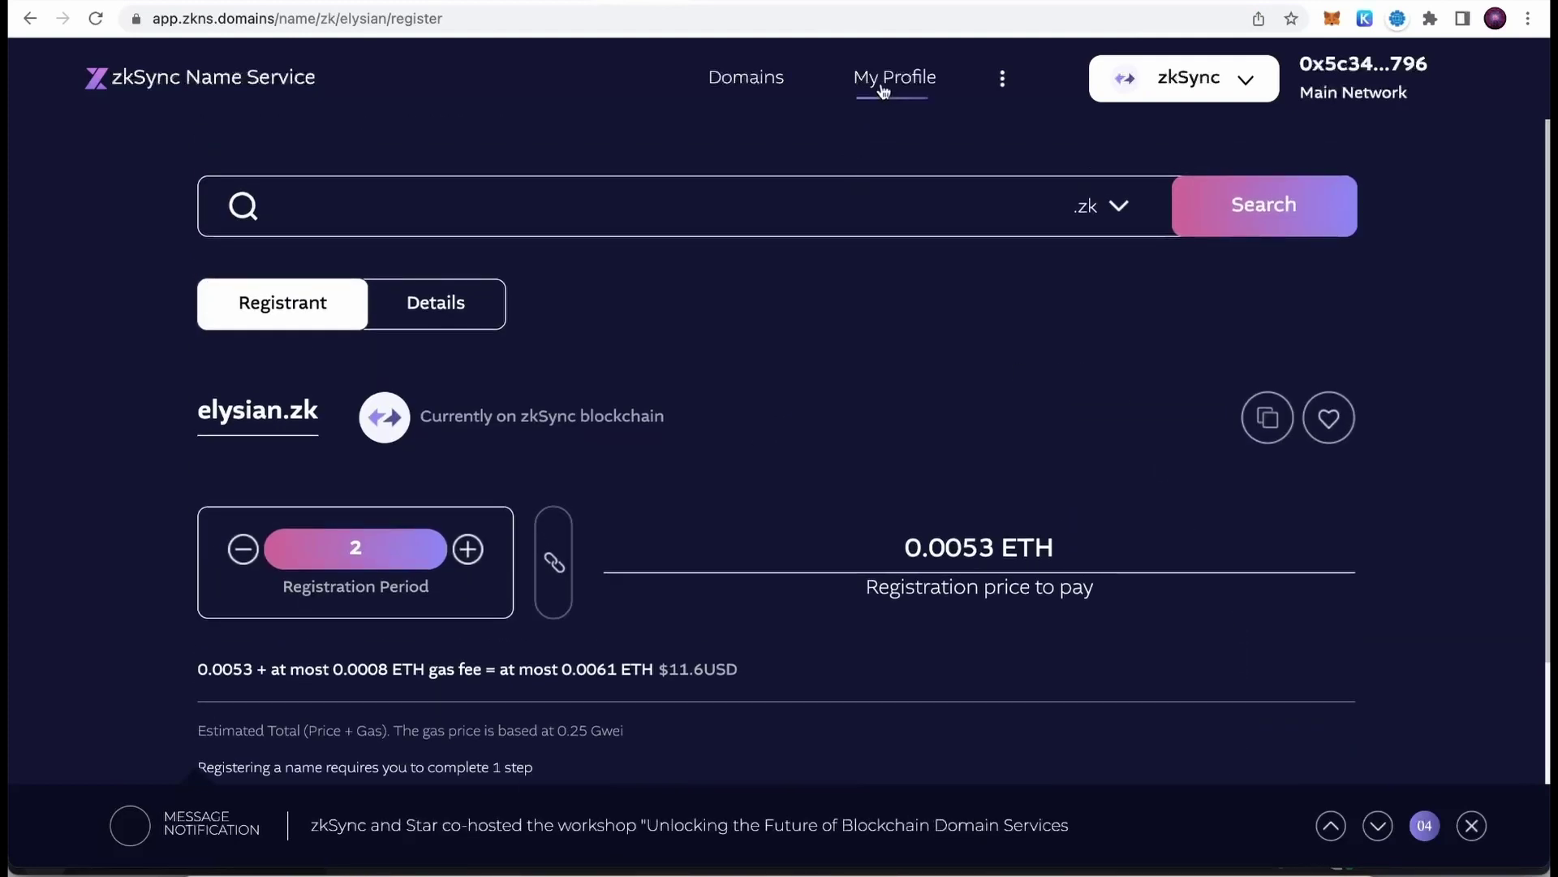
# Confirm elysian.zk is listed under My Domains on the account profile.
pyautogui.click(737, 76)
pyautogui.click(917, 79)
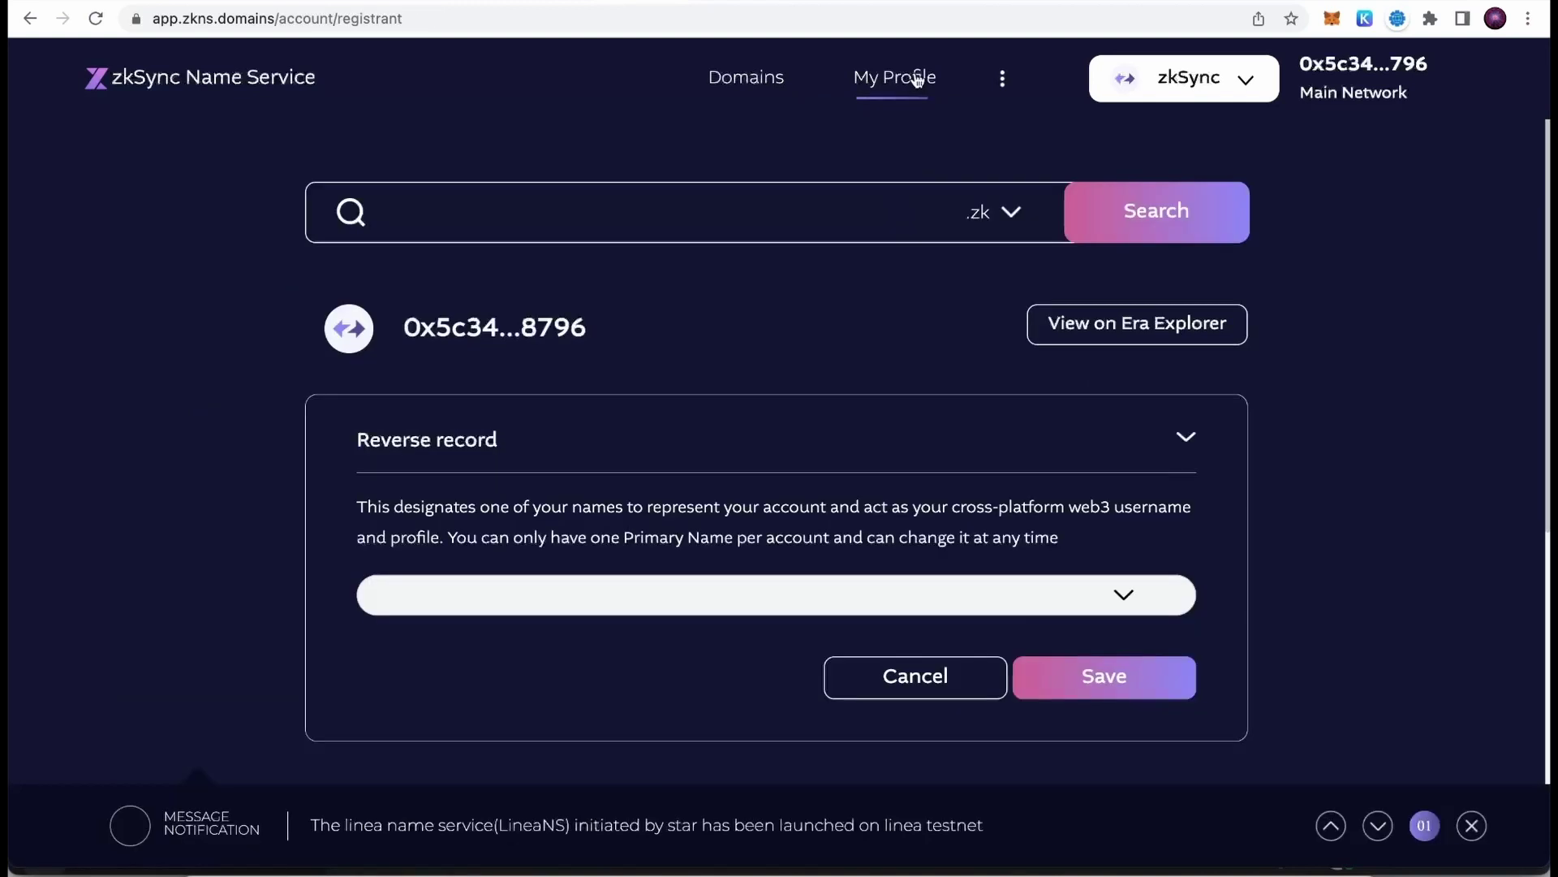
pyautogui.scroll(-4, 852, 181)
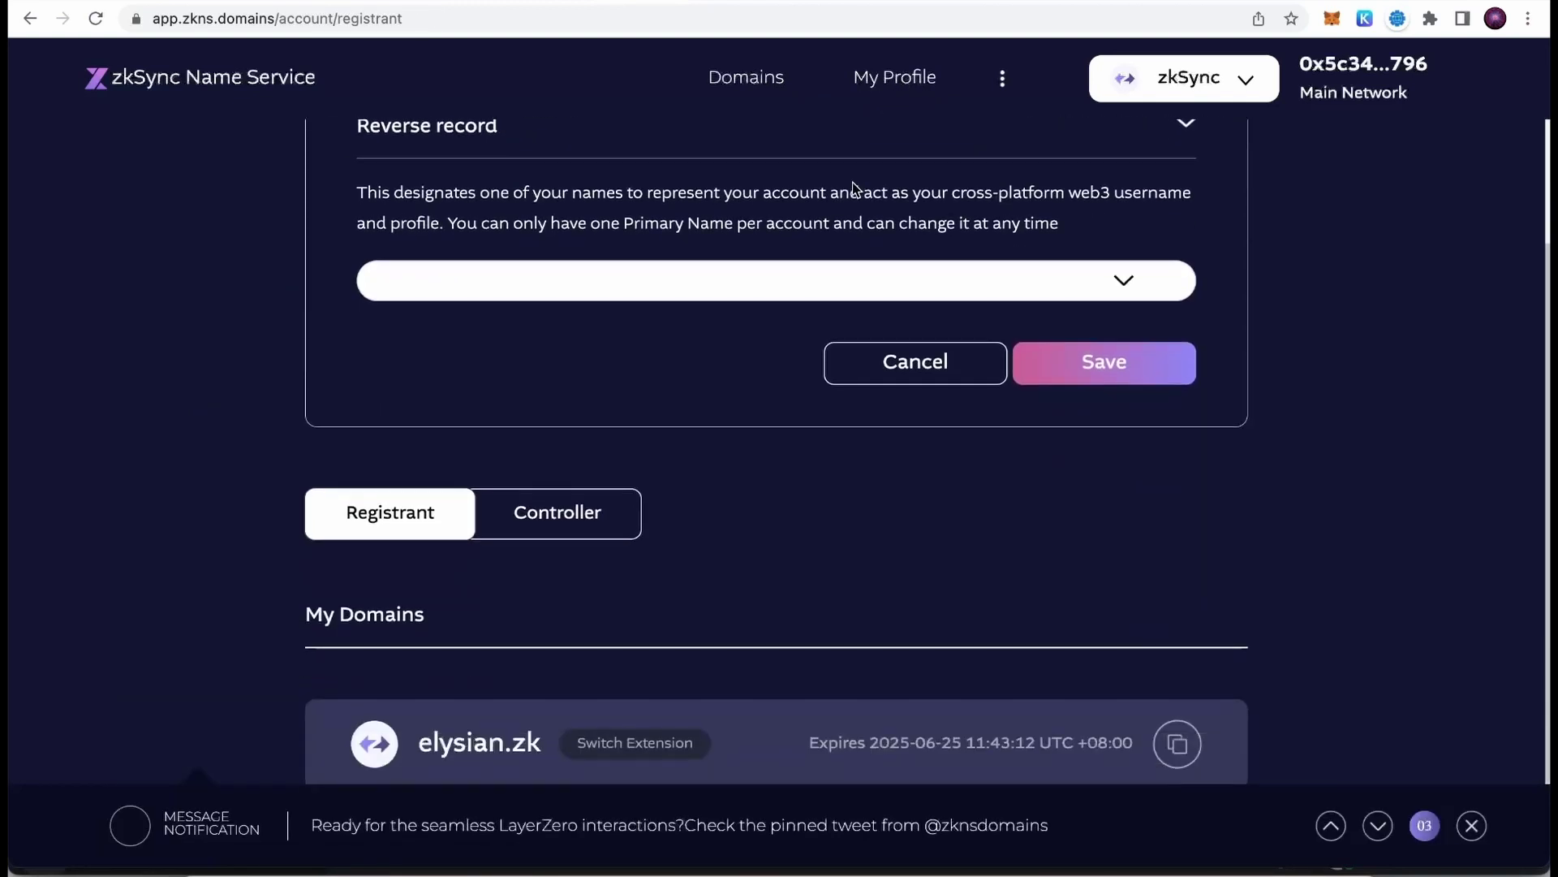
pyautogui.scroll(-2, 852, 181)
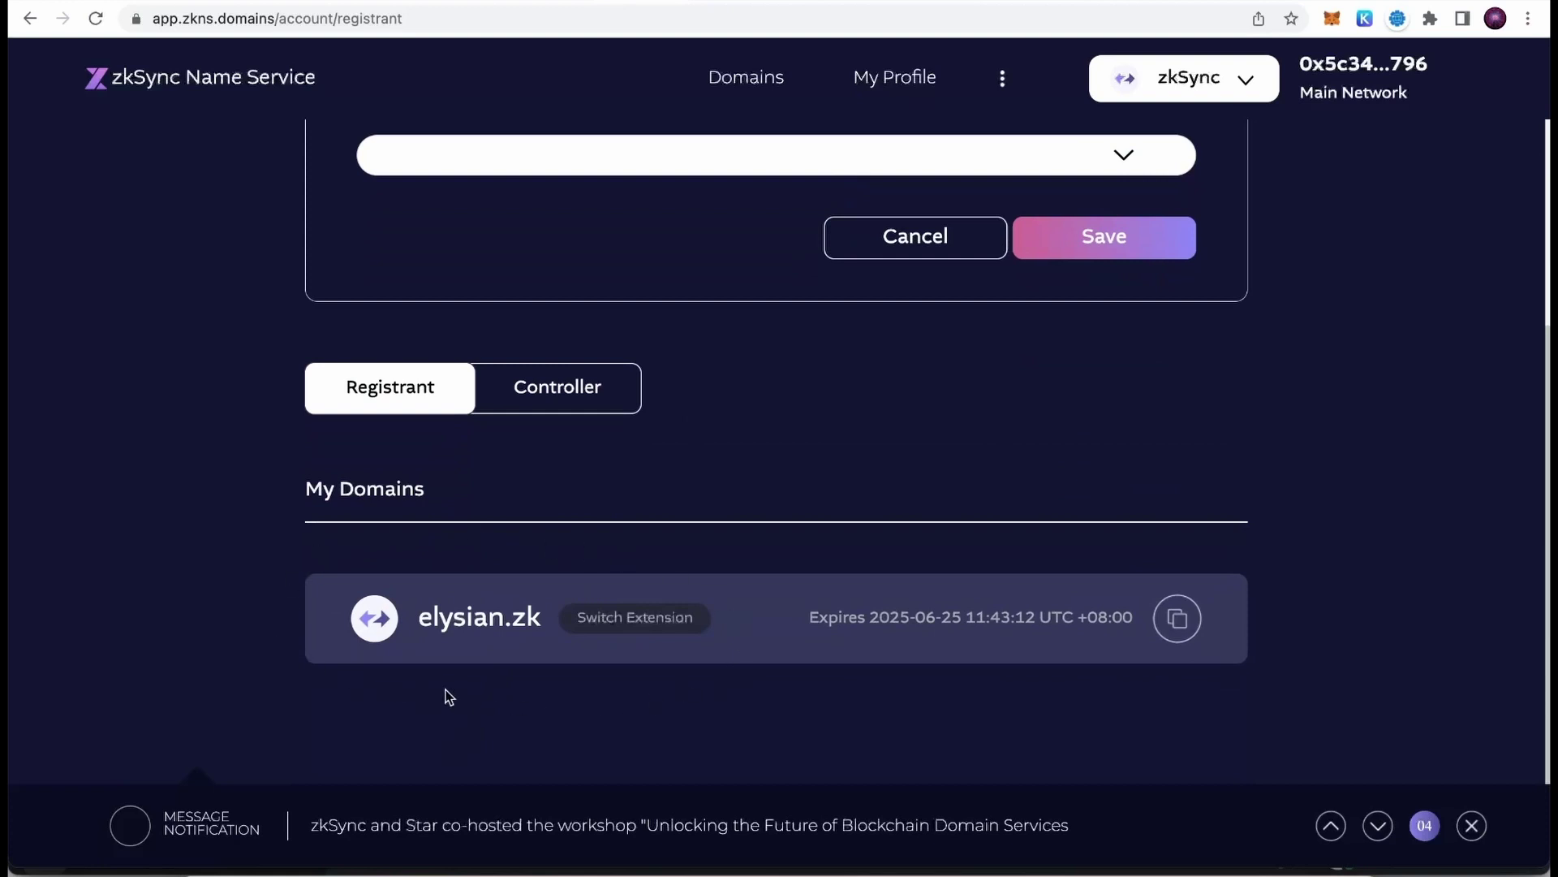
pyautogui.scroll(5, 487, 676)
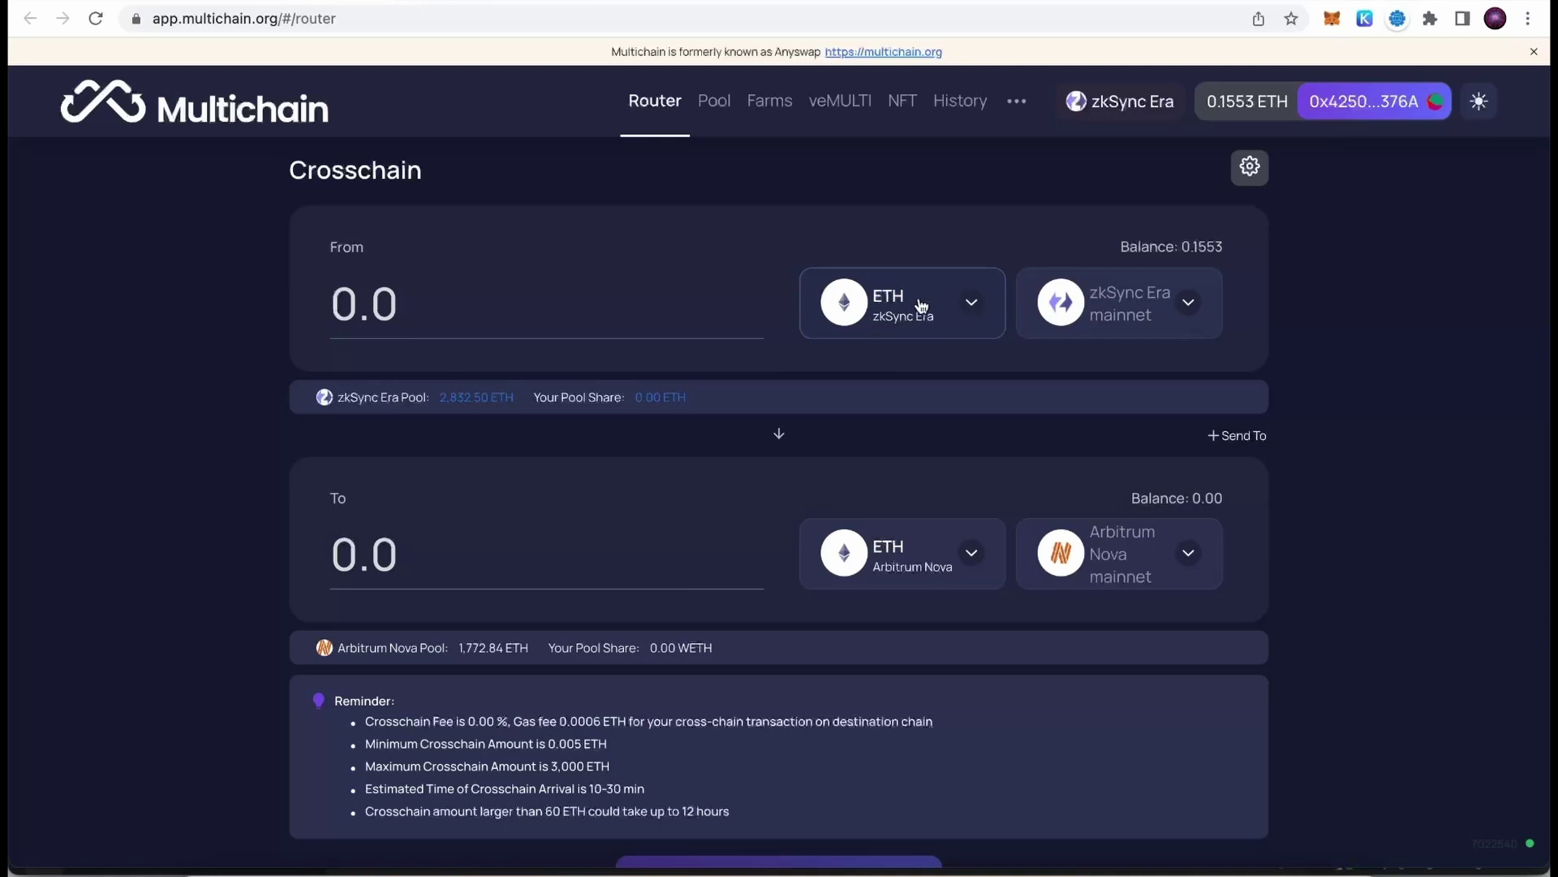
# Set the transfer route from zkSync Era mainnet to Arbitrum Nova mainnet.
pyautogui.click(1178, 313)
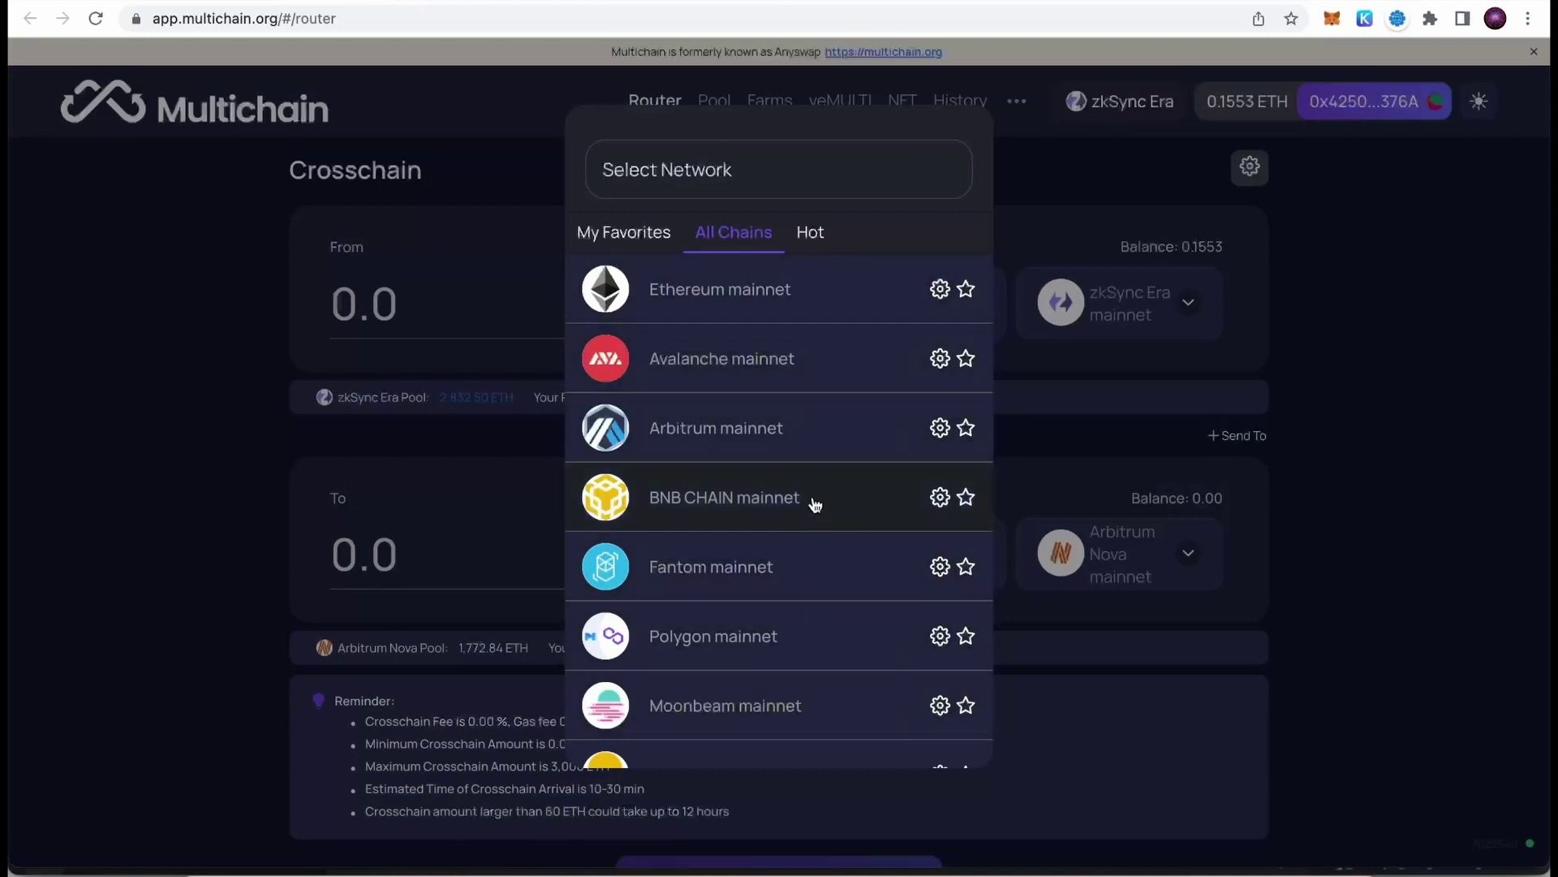
pyautogui.click(1370, 332)
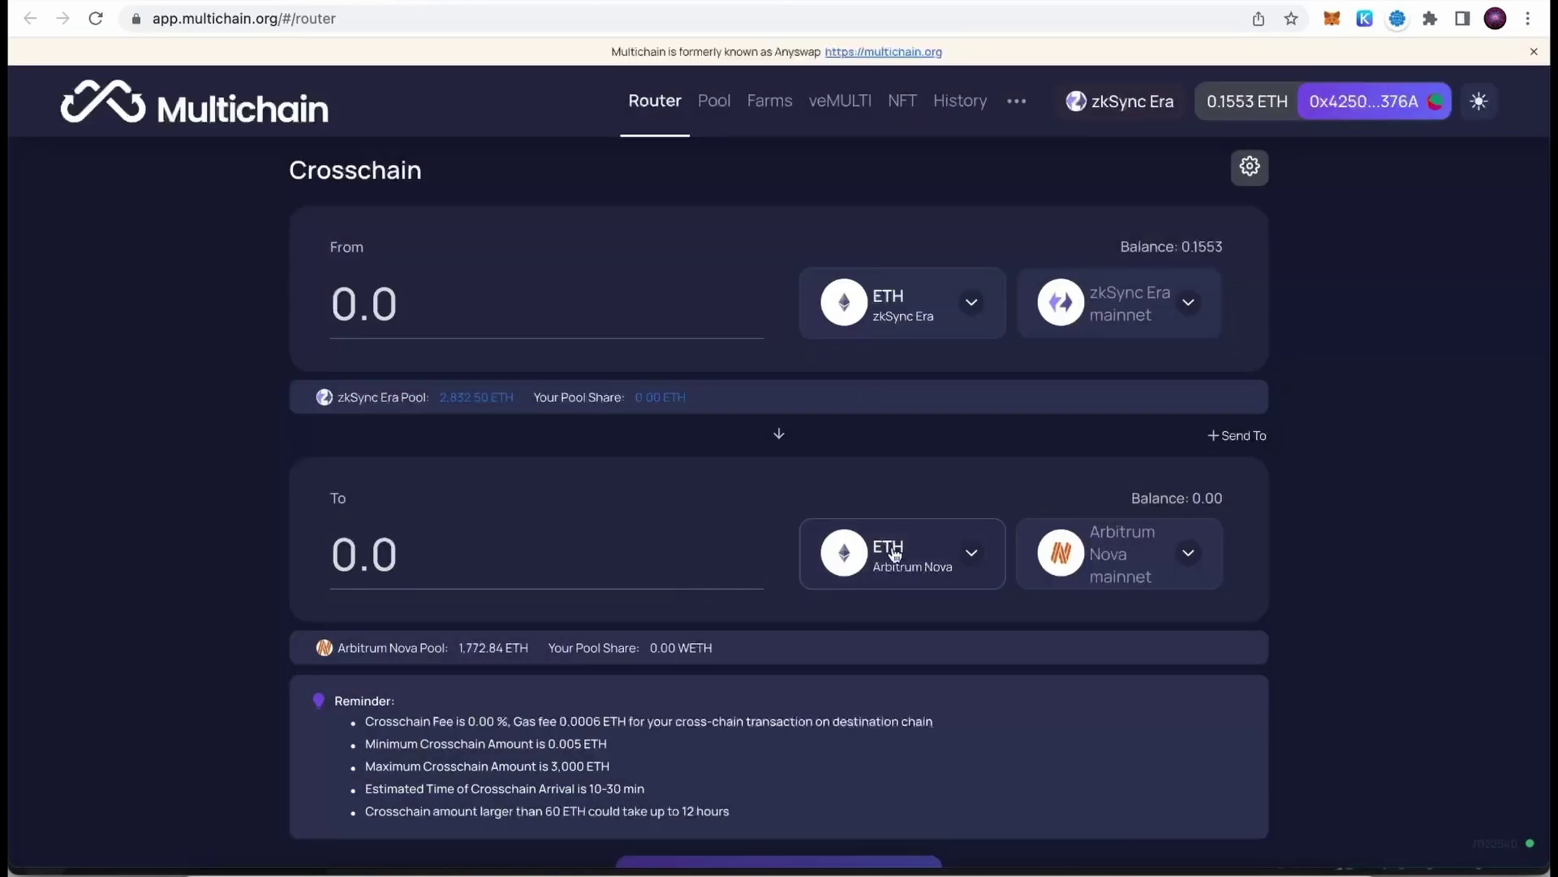
pyautogui.click(1097, 561)
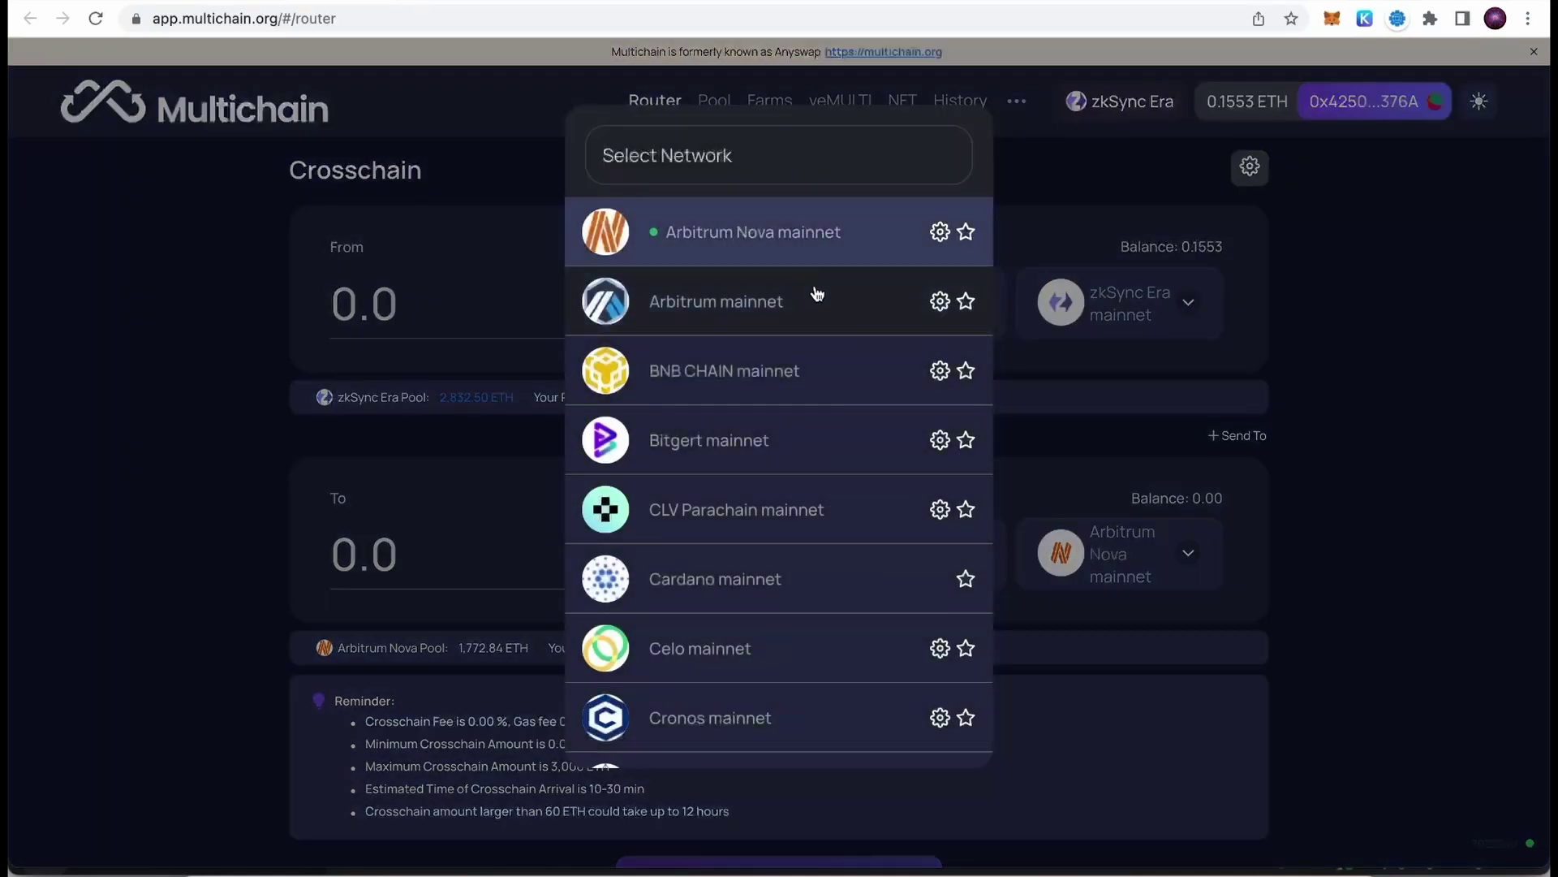
pyautogui.click(1466, 489)
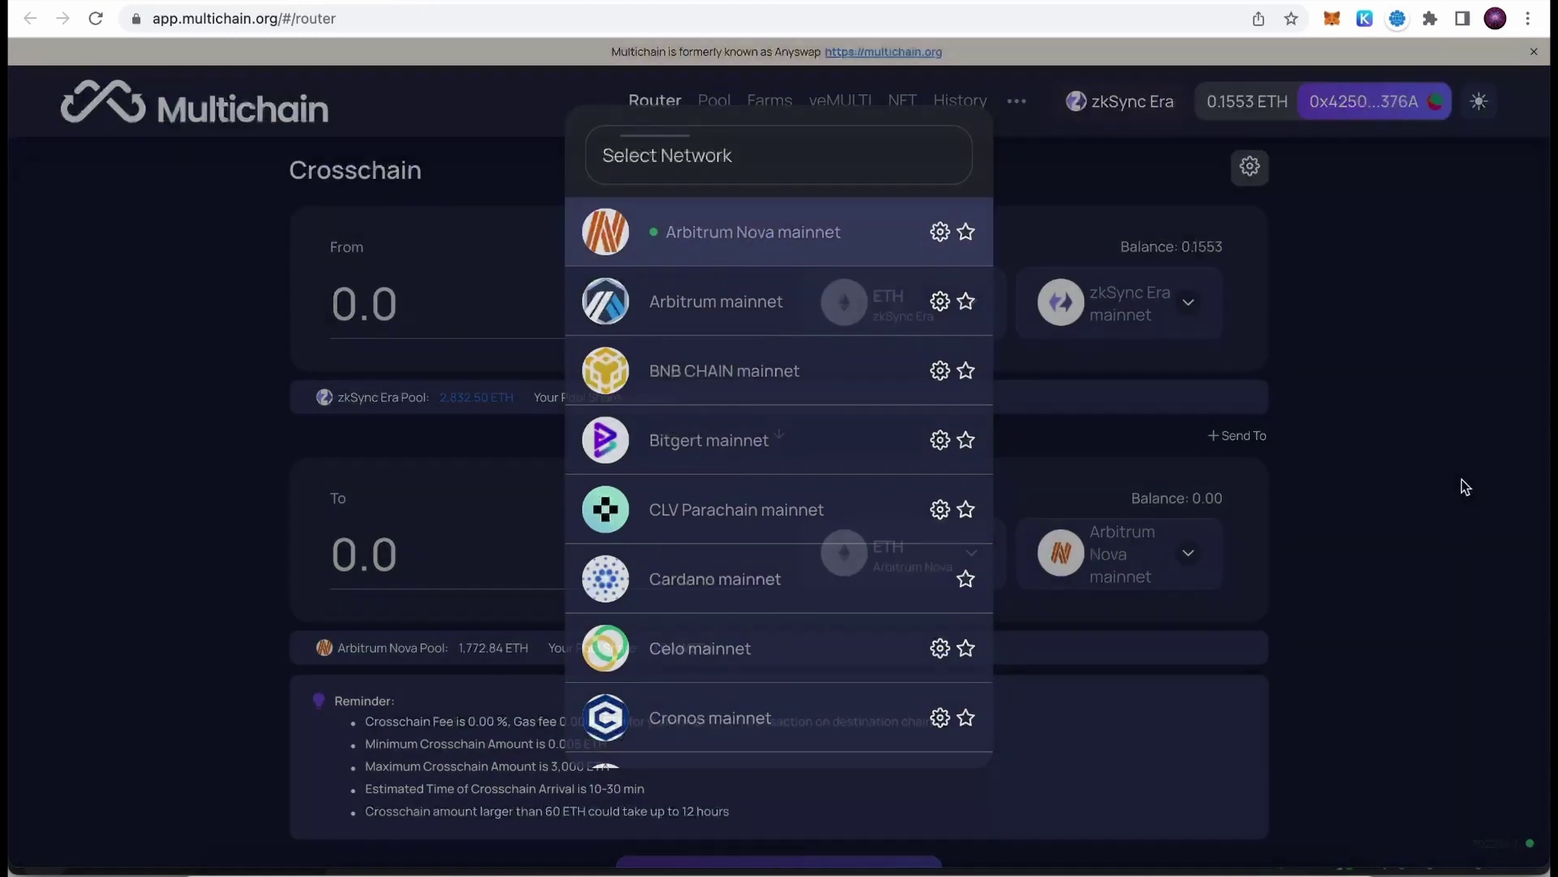
# Enter 0.01 ETH as the amount to send, quoting 0.0094 ETH to receive.
pyautogui.click(445, 317)
pyautogui.write('0.00')
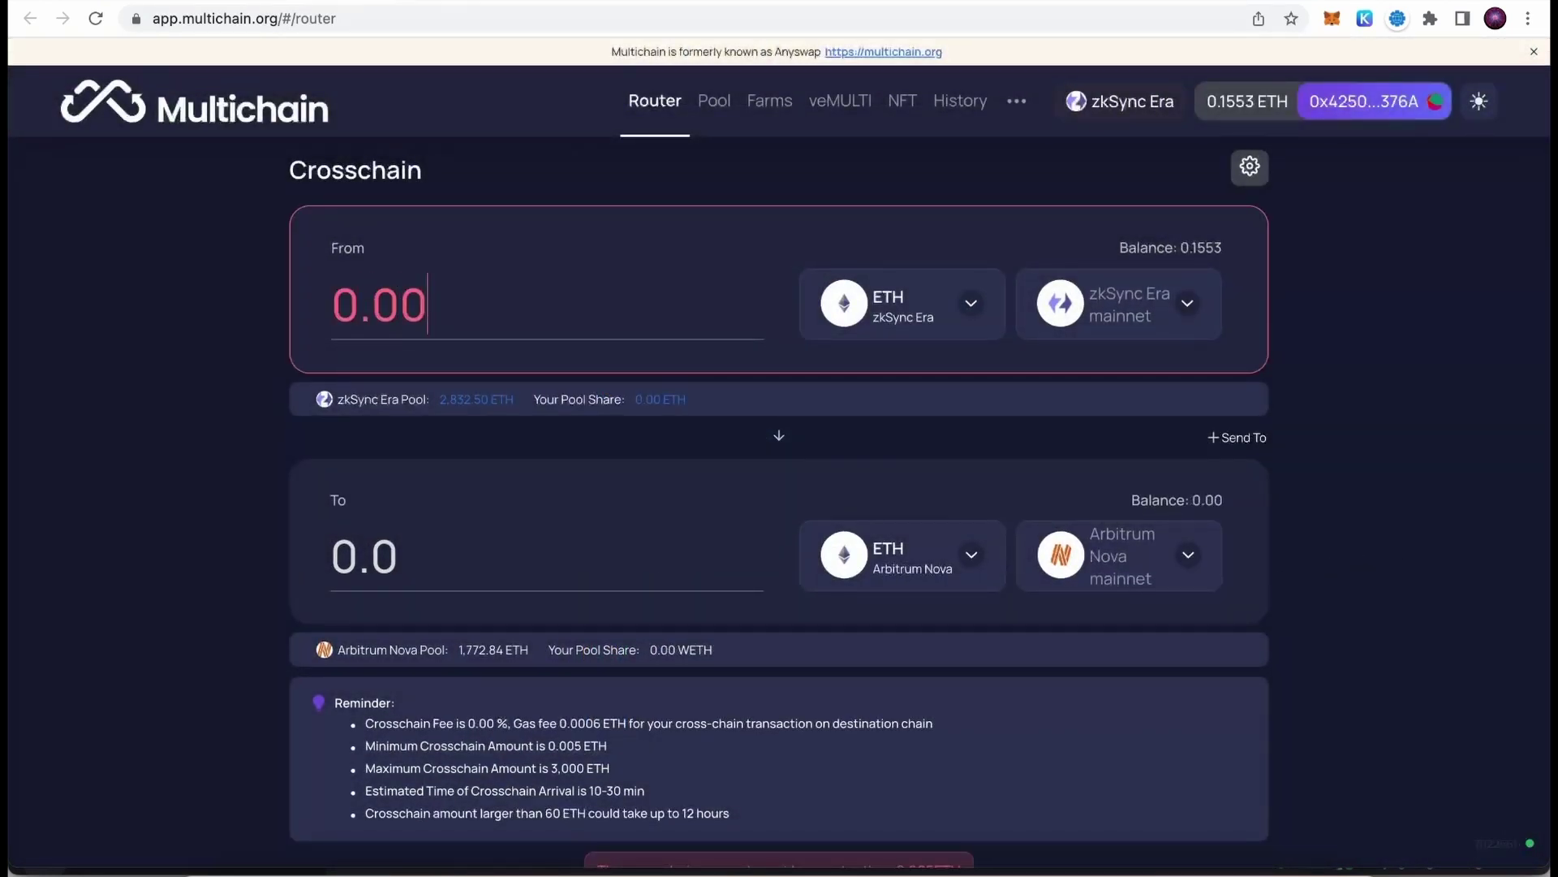
pyautogui.press('BackSpace')
pyautogui.write('1')
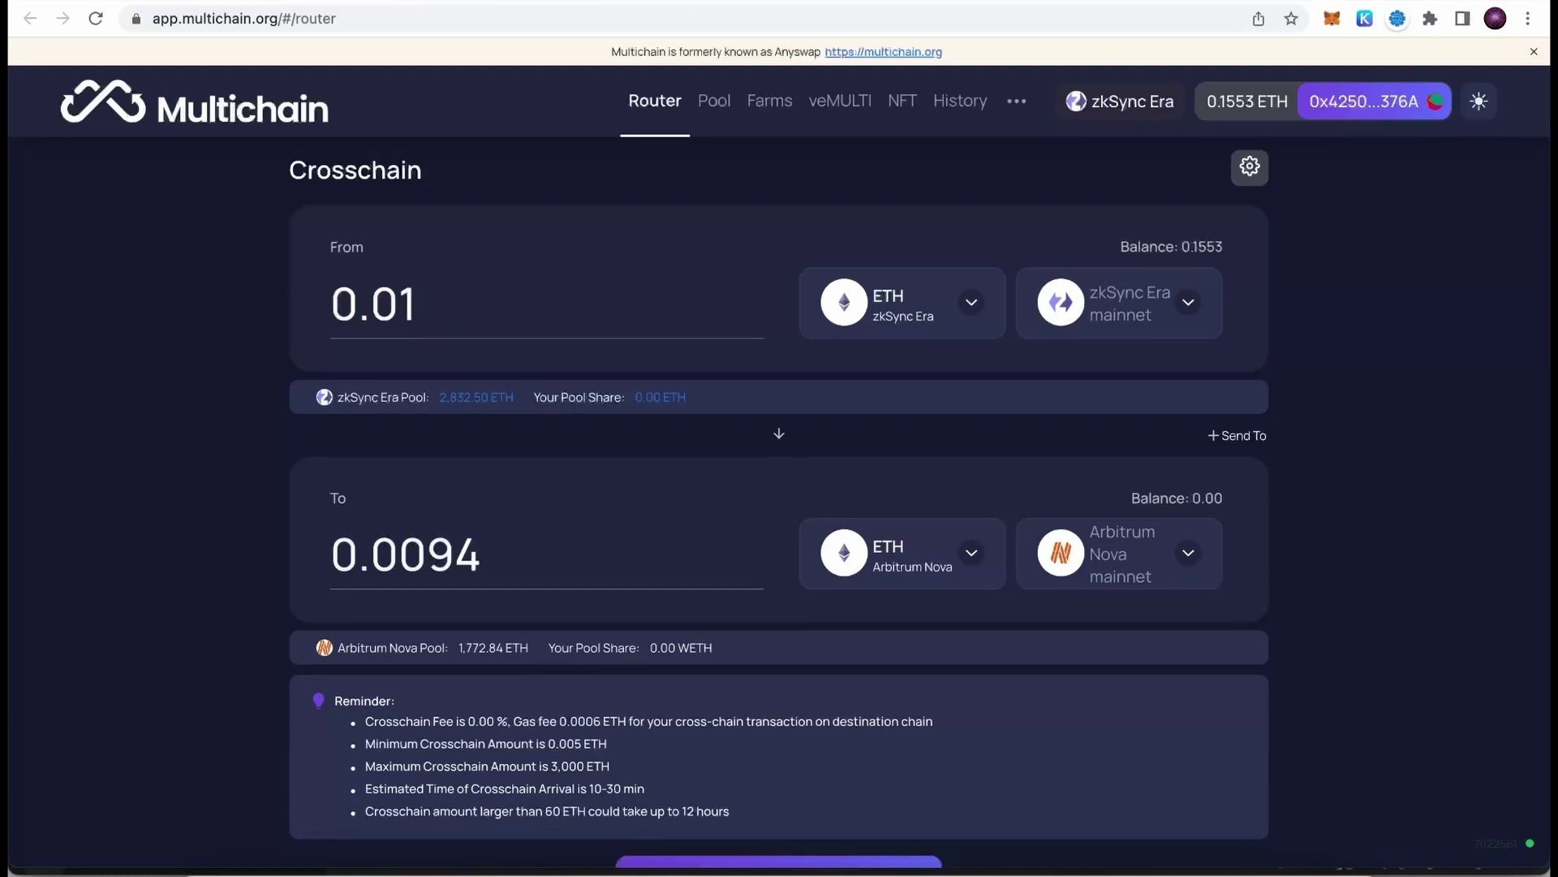
pyautogui.scroll(-2, 633, 456)
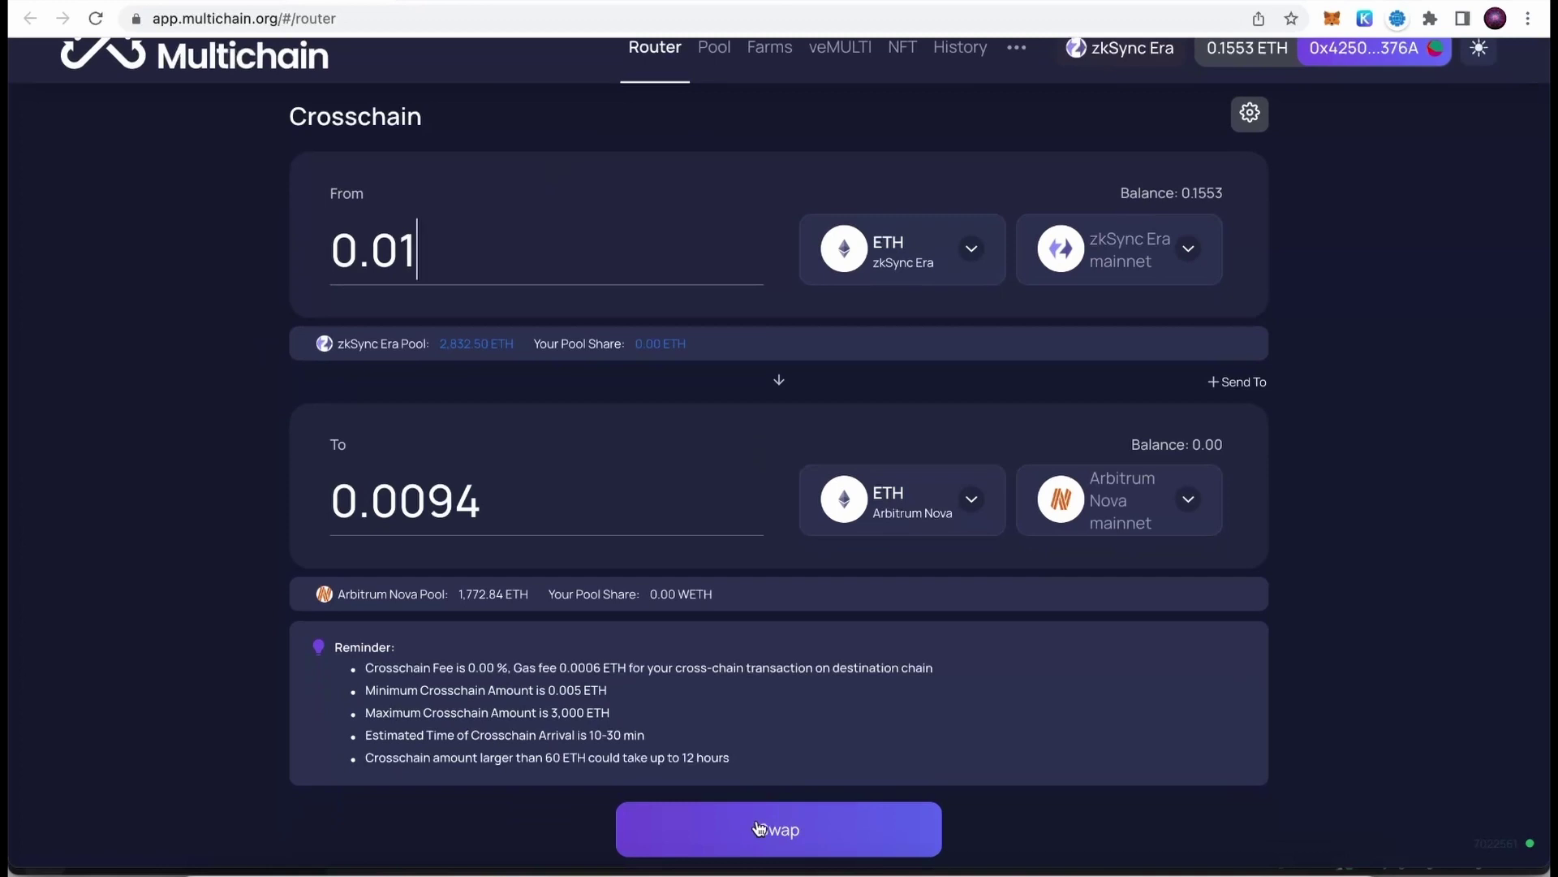
# Confirm the 0.01 ETH transfer to Arbitrum Nova in the Cross-chain Router dialog and MetaMask.
pyautogui.click(759, 827)
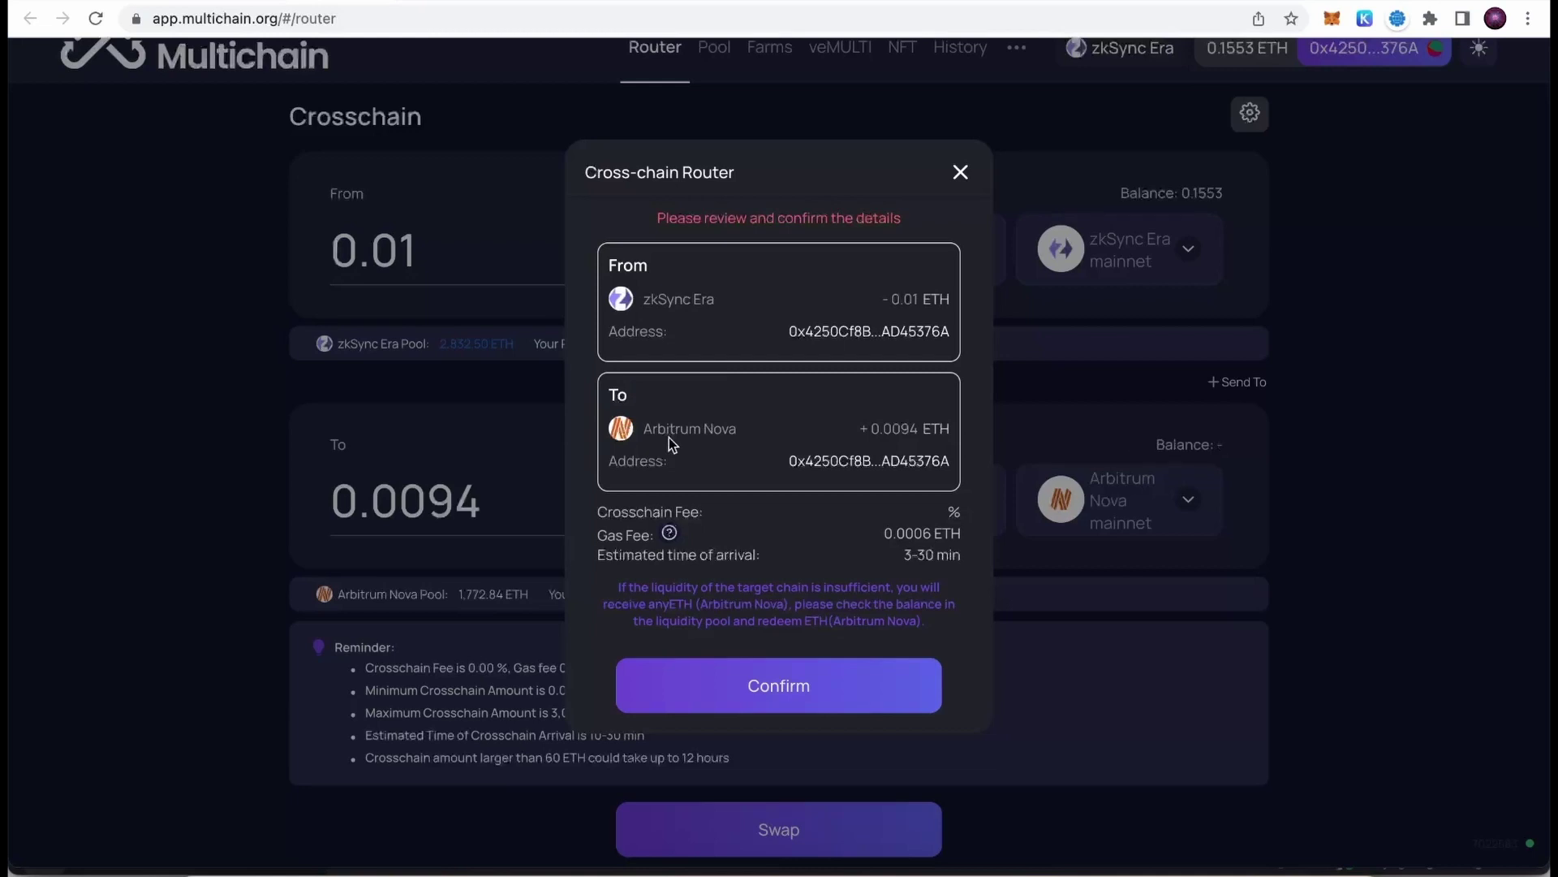
pyautogui.moveTo(613, 555); pyautogui.dragTo(944, 560)
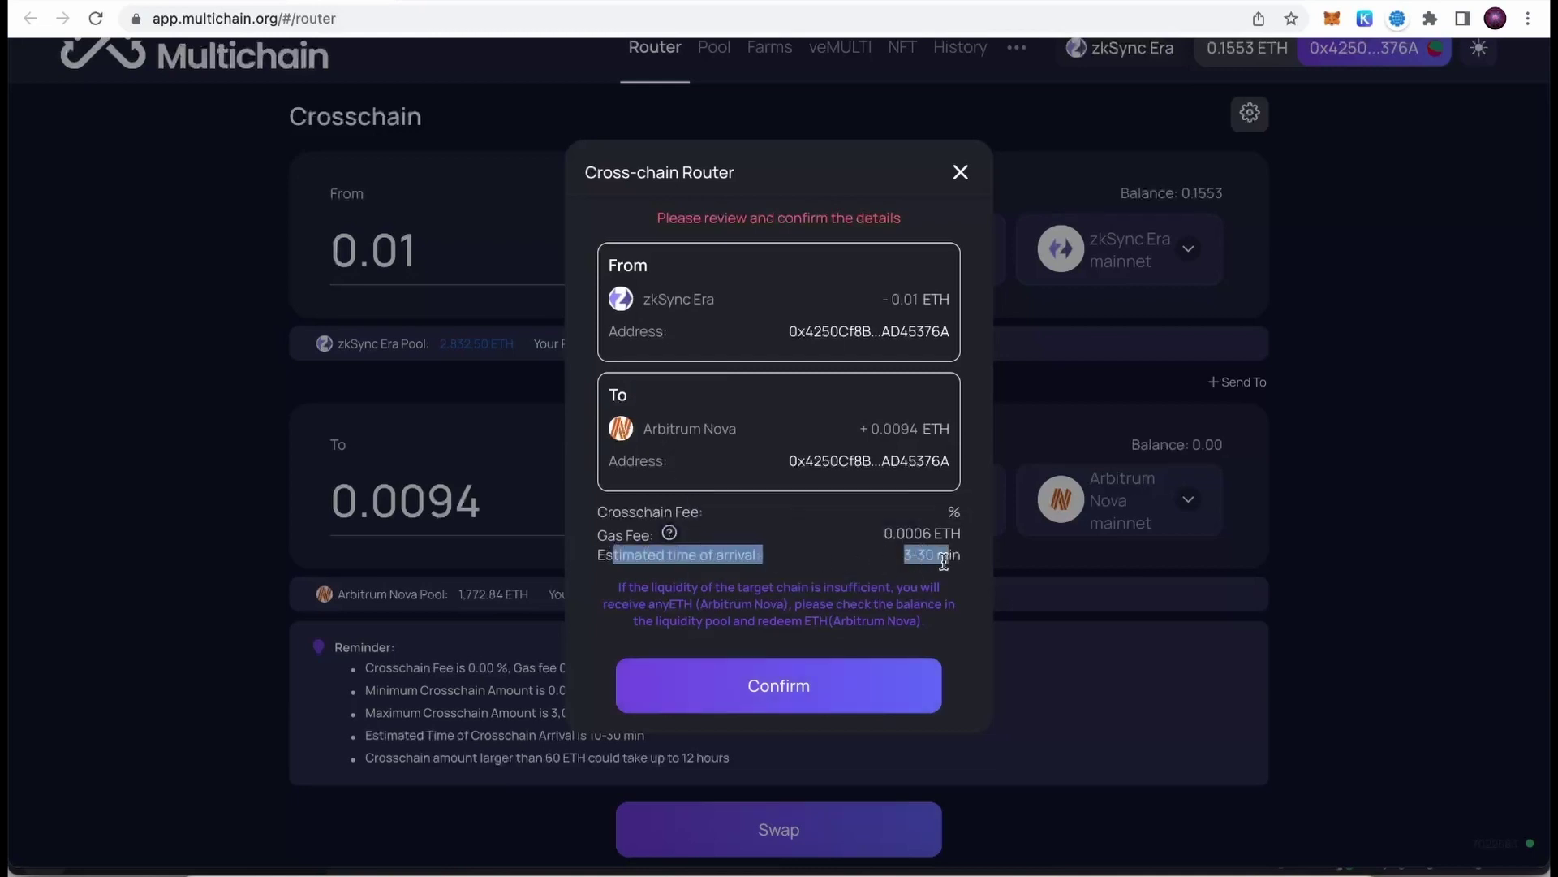
pyautogui.click(965, 559)
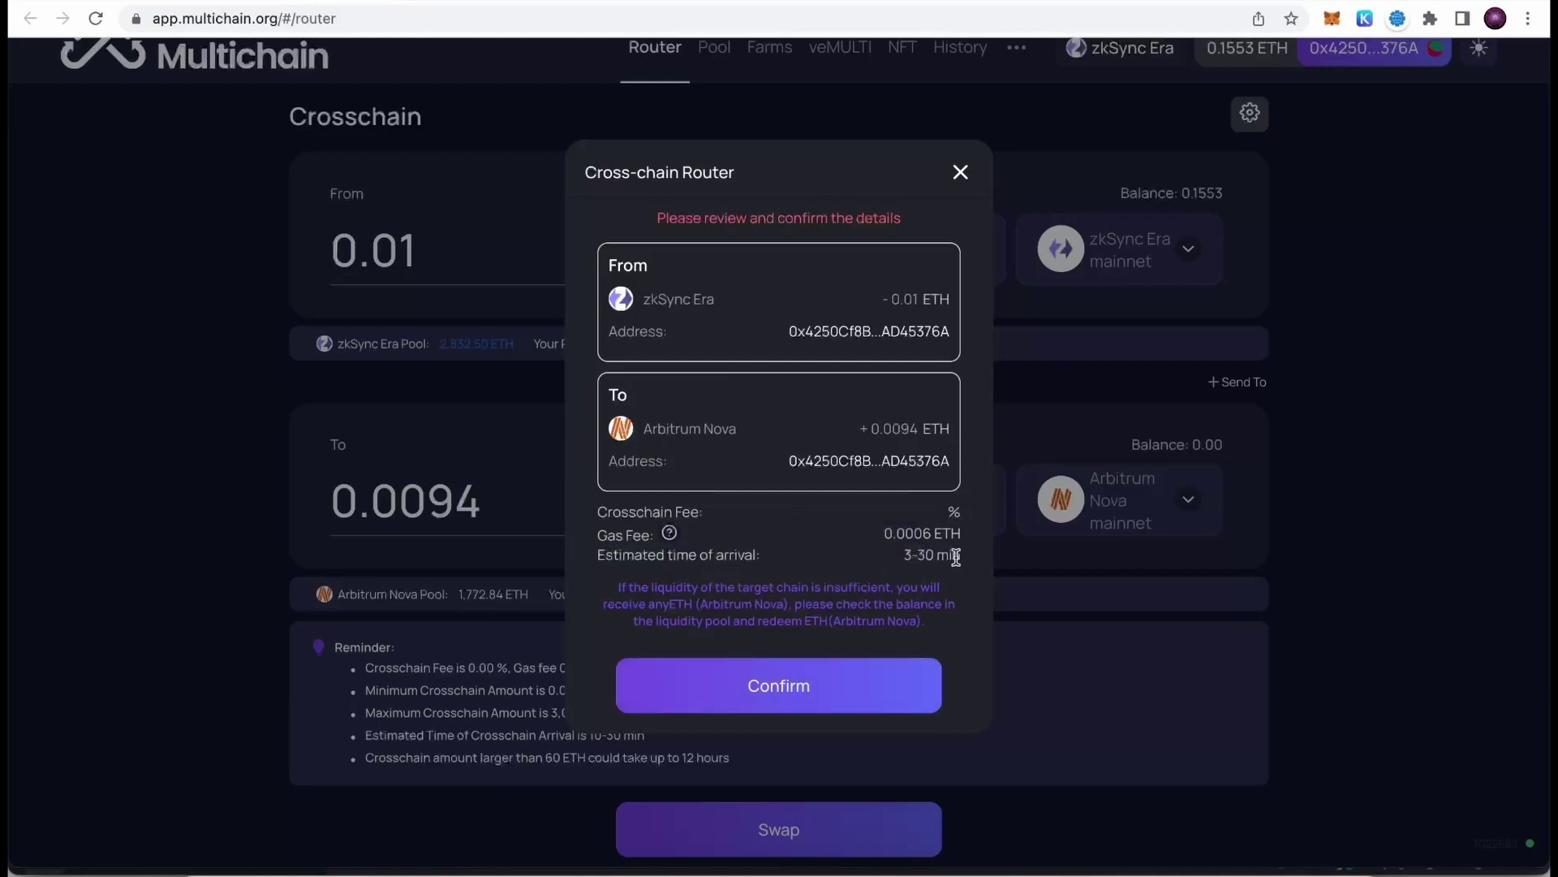
pyautogui.click(776, 688)
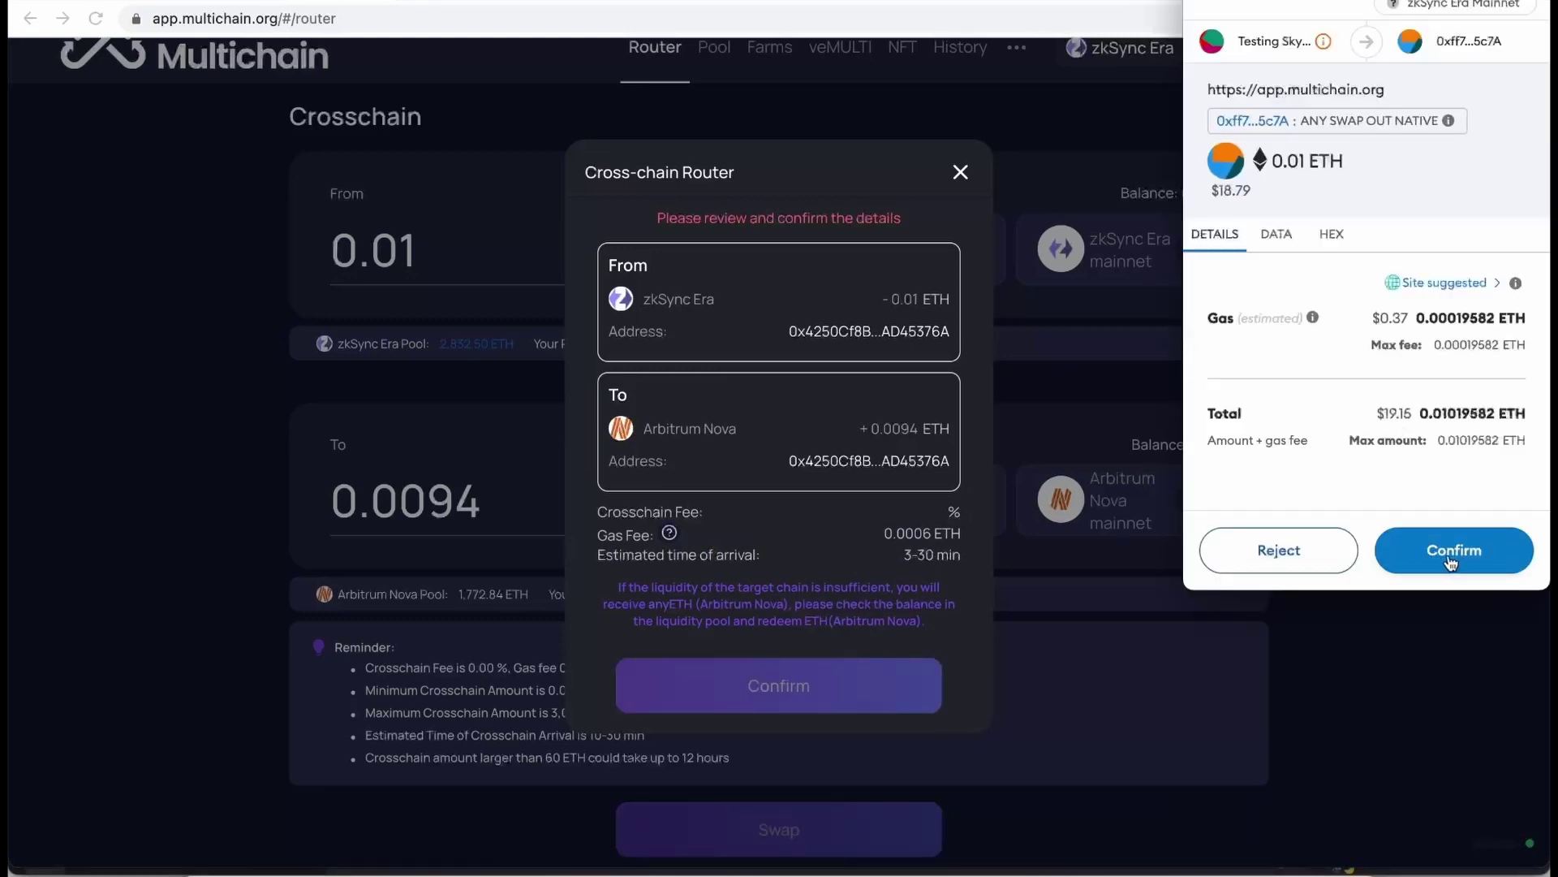
pyautogui.click(1450, 560)
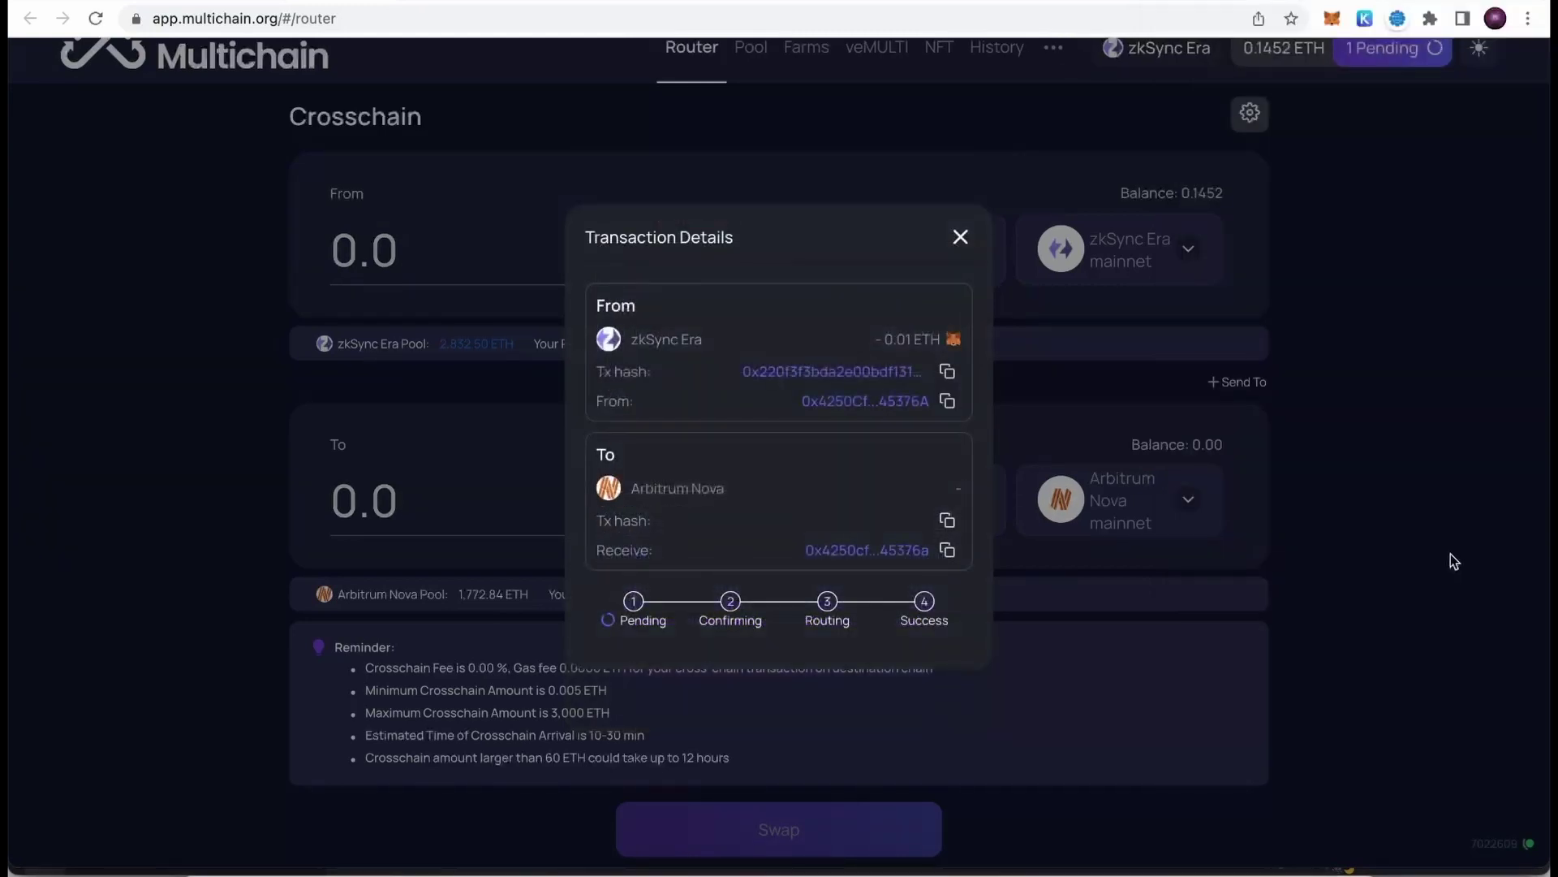